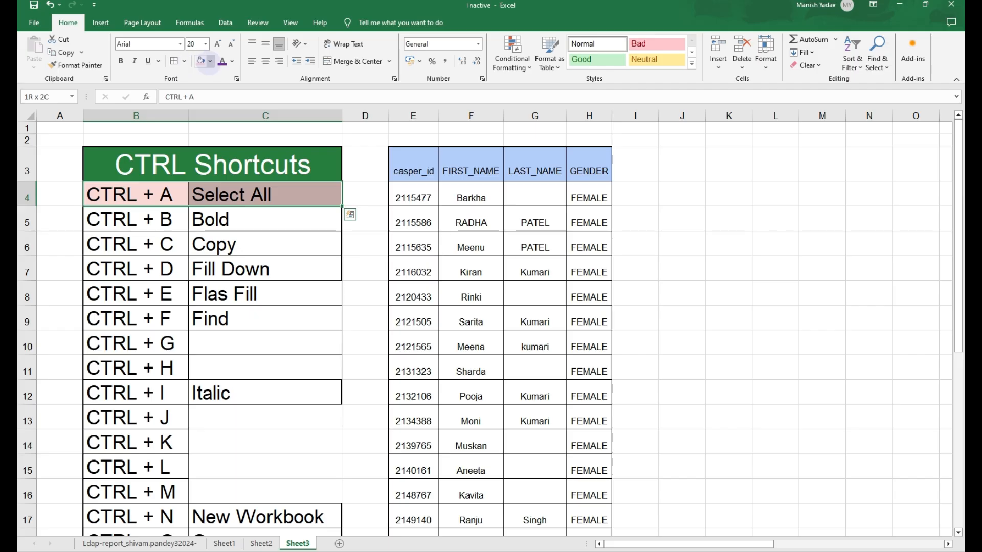
# - Highlight the CTRL + A shortcut row with a light yellow fill colour
pyautogui.click(210, 61)
pyautogui.click(257, 105)
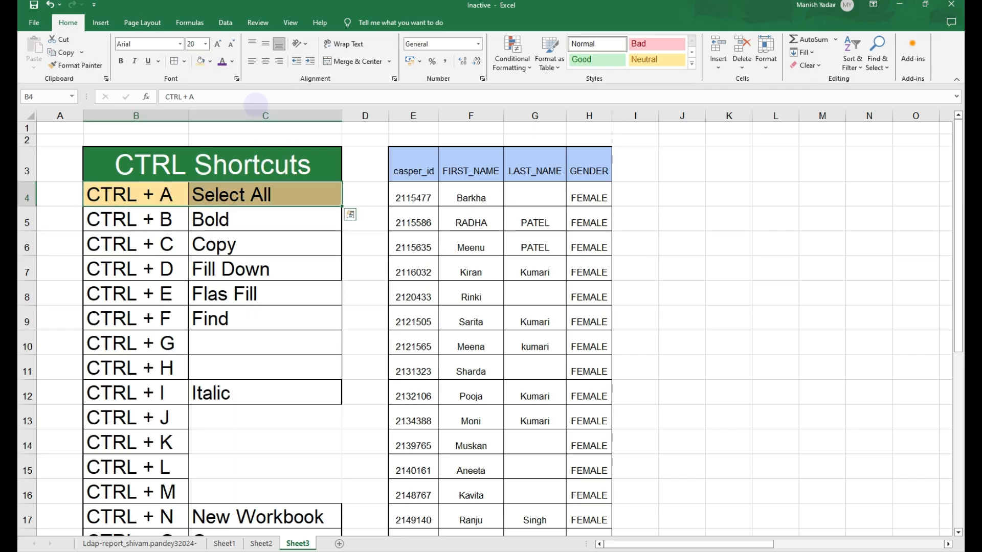
# - Select the entire data table around cell F5 using Select All
pyautogui.click(456, 220)
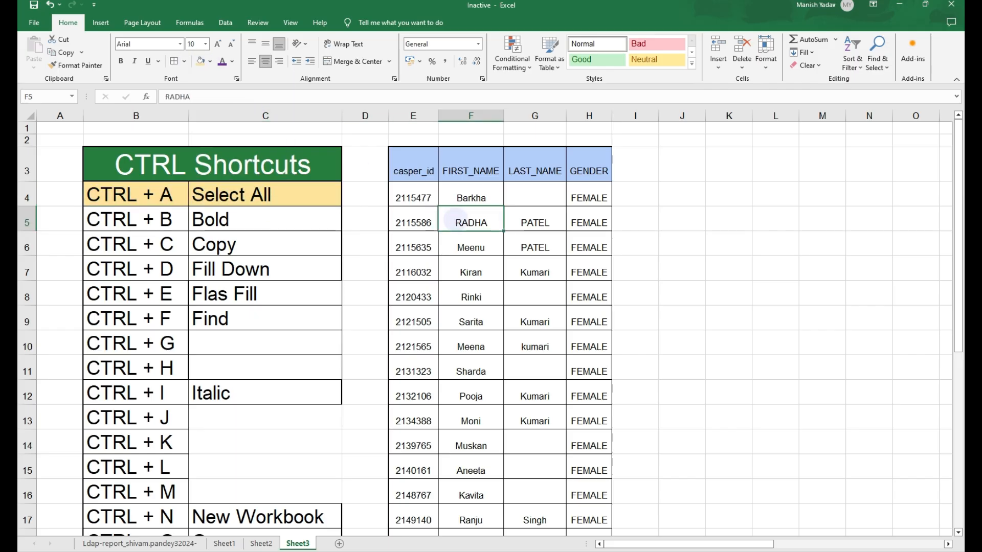
pyautogui.hotkey('ctrl', 'a')
pyautogui.click(456, 219)
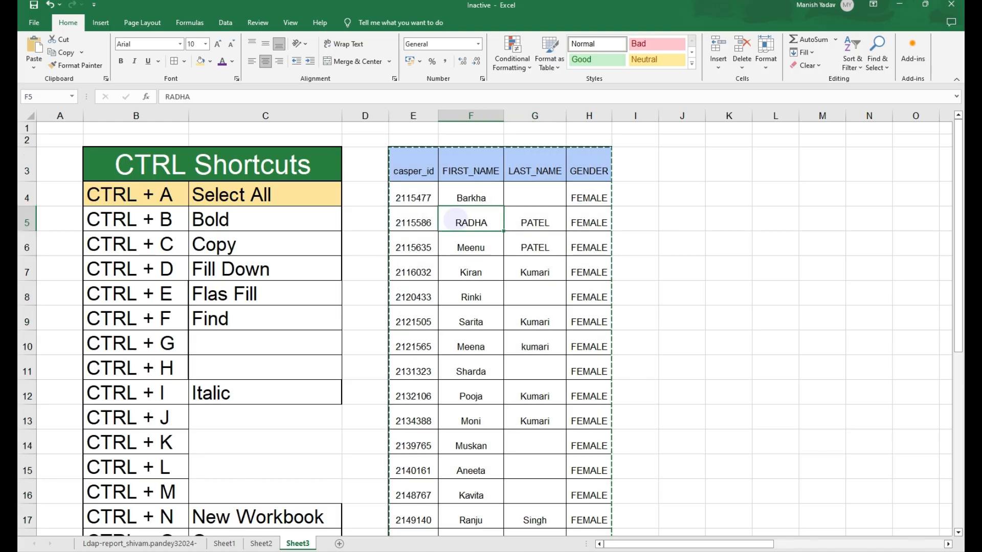
pyautogui.hotkey('ctrl', 'a')
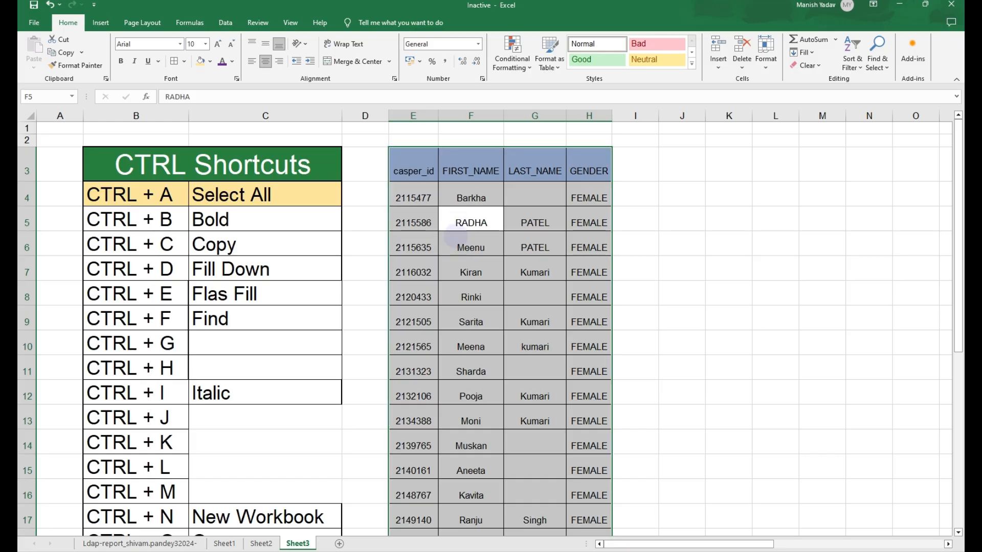
pyautogui.click(481, 264)
pyautogui.click(467, 221)
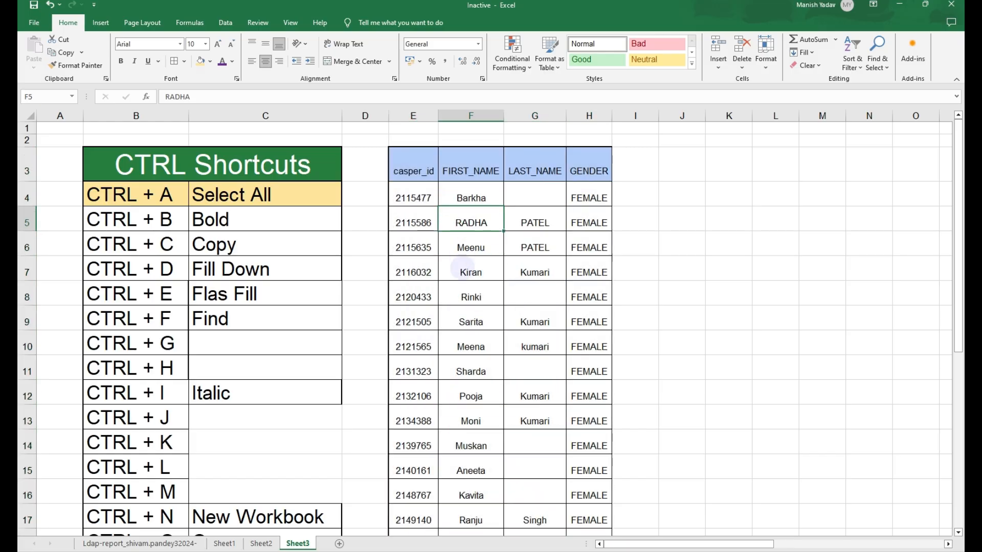
pyautogui.click(470, 246)
pyautogui.hotkey('ctrl', 'a')
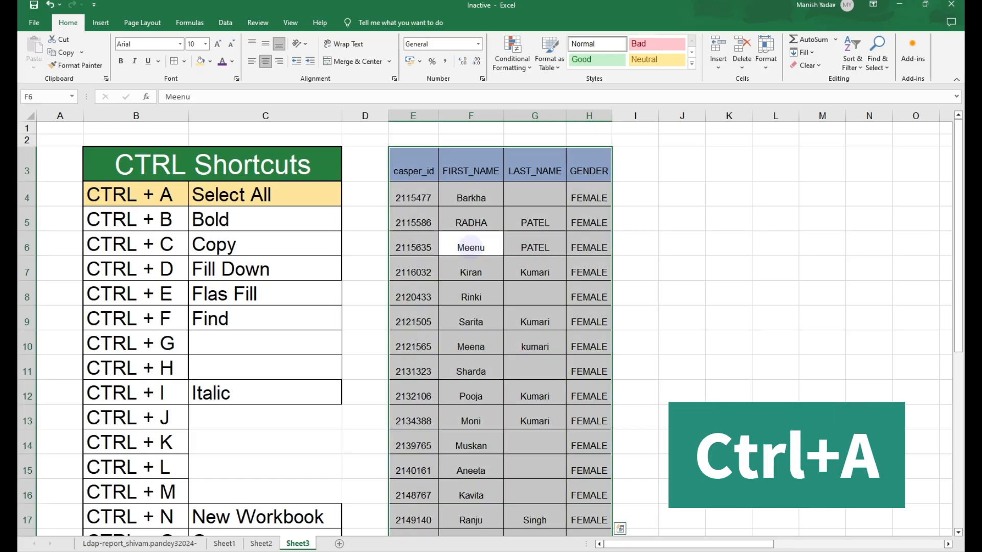
# - Paste the copied data table starting at cell J3
pyautogui.press('Right')
pyautogui.press('Up')
pyautogui.press('Right')
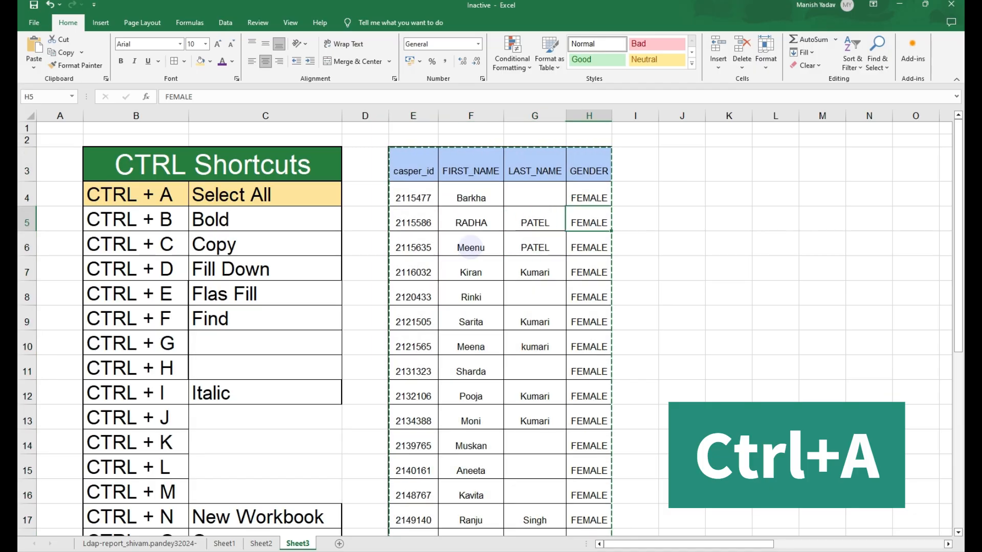
pyautogui.press('Up')
pyautogui.press('Up')
pyautogui.press('Up')
pyautogui.press('Right')
pyautogui.press('Right')
pyautogui.press('Down')
pyautogui.hotkey('ctrl', 'v')
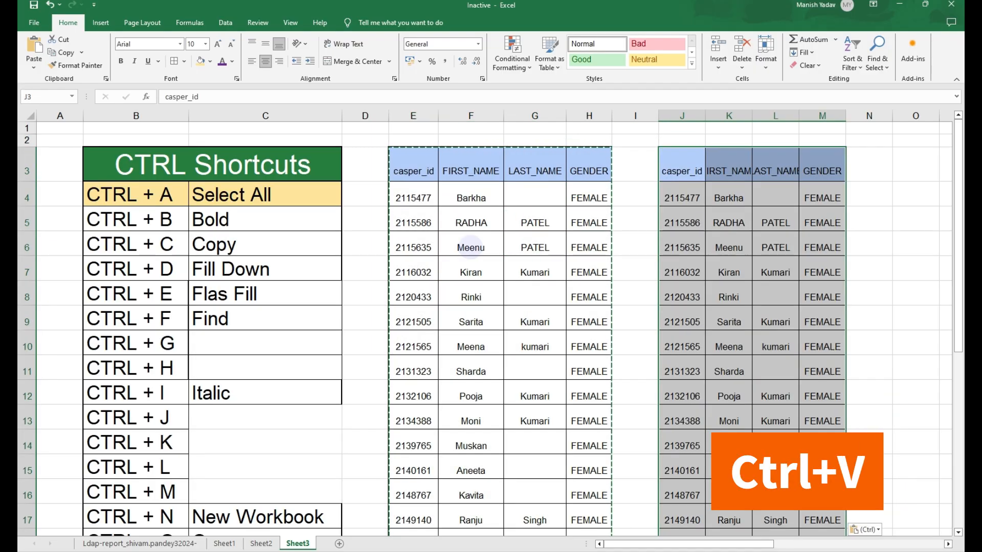
pyautogui.press('Left')
pyautogui.press('Left')
pyautogui.press('Left')
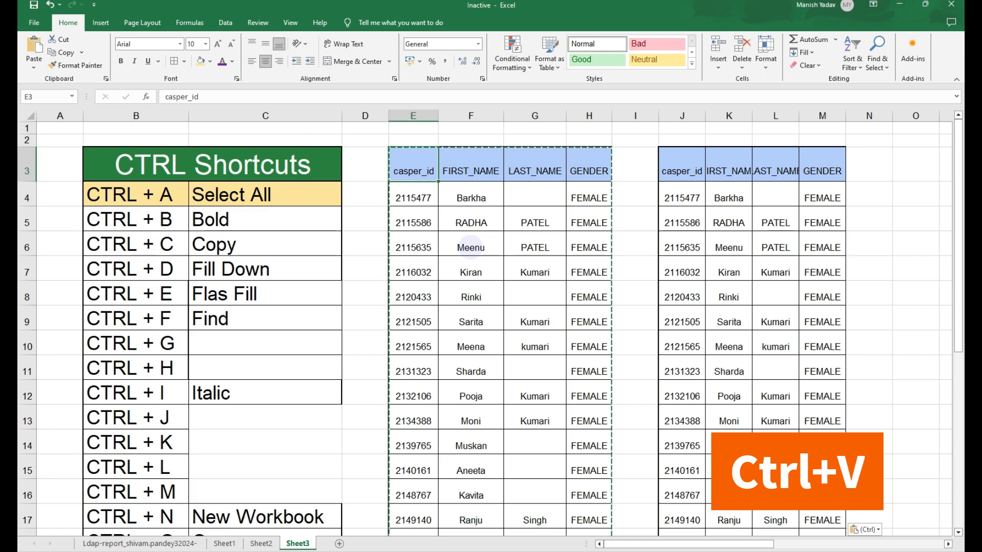
pyautogui.hotkey('ctrl', 'shift', 'Right')
pyautogui.hotkey('ctrl', 'shift', 'Down')
pyautogui.hotkey('ctrl', 'Up')
pyautogui.press('Escape')
# - Try moving the data table to cell N3 by cutting and pasting it, then undo the paste
pyautogui.press('Down')
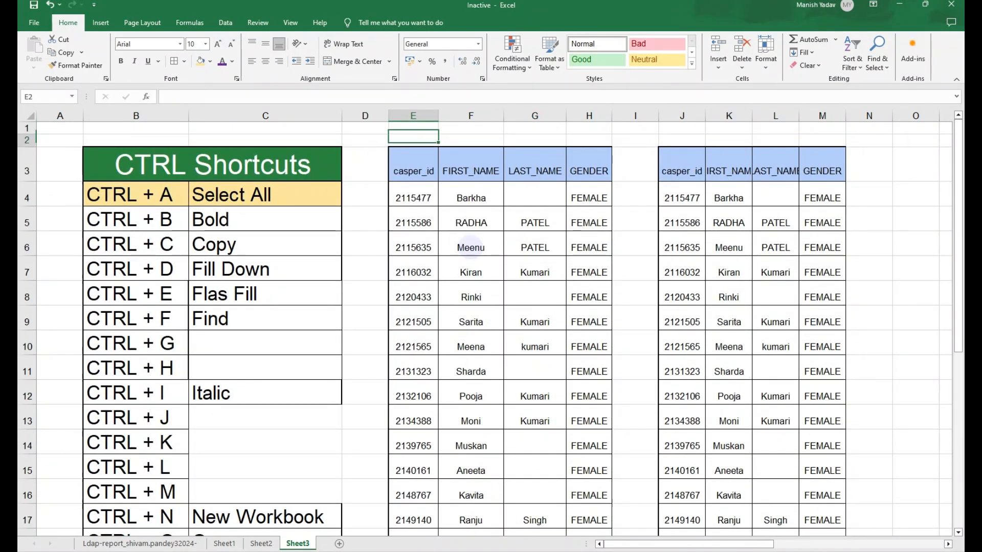
pyautogui.press('Down')
pyautogui.press('Down')
pyautogui.hotkey('ctrl', 'a')
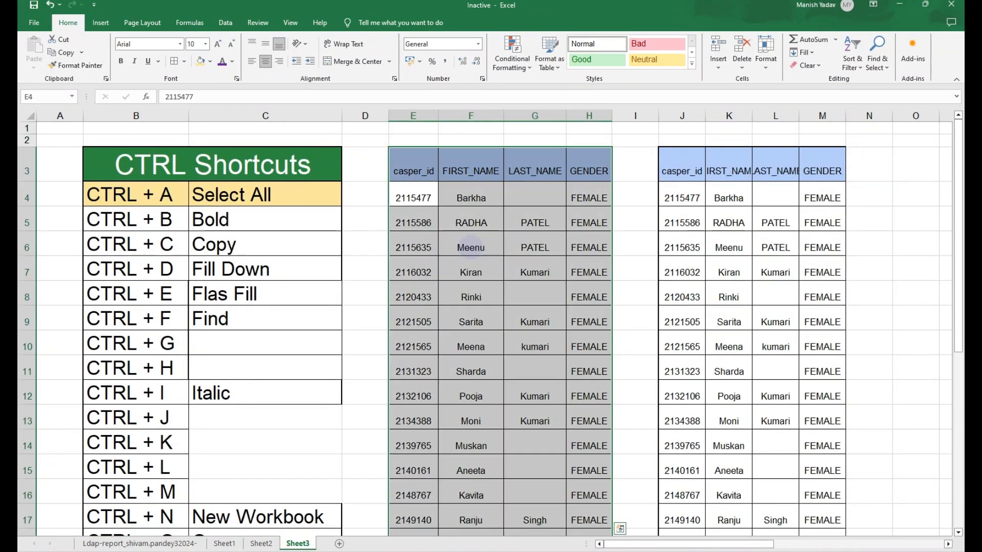
pyautogui.hotkey('ctrl', 'x')
pyautogui.press('Right')
pyautogui.press('Right')
pyautogui.press('Right')
pyautogui.press('Right')
pyautogui.press('Right')
pyautogui.press('Right')
pyautogui.press('Right')
pyautogui.press('Up')
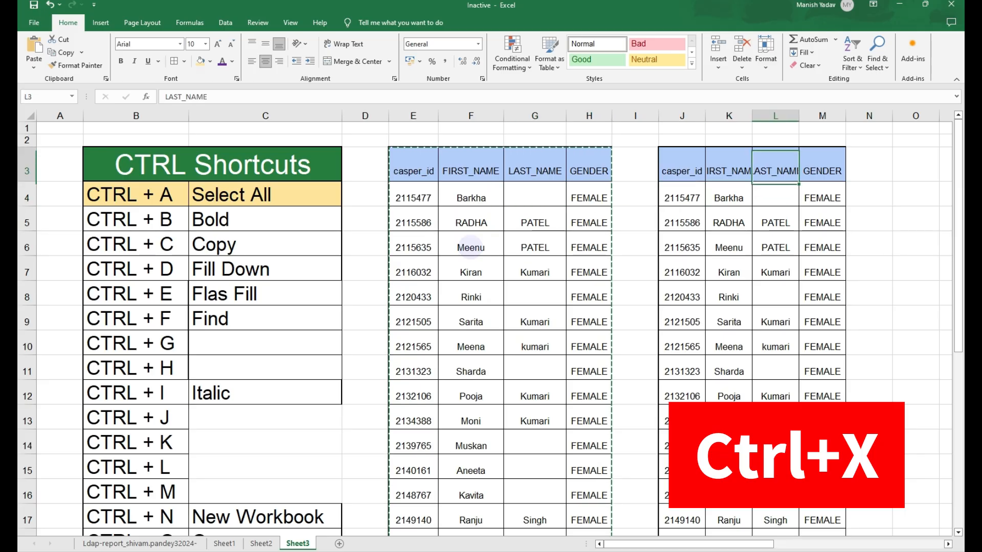
pyautogui.press('Right')
pyautogui.press('Right')
pyautogui.press('Down')
pyautogui.press('Up')
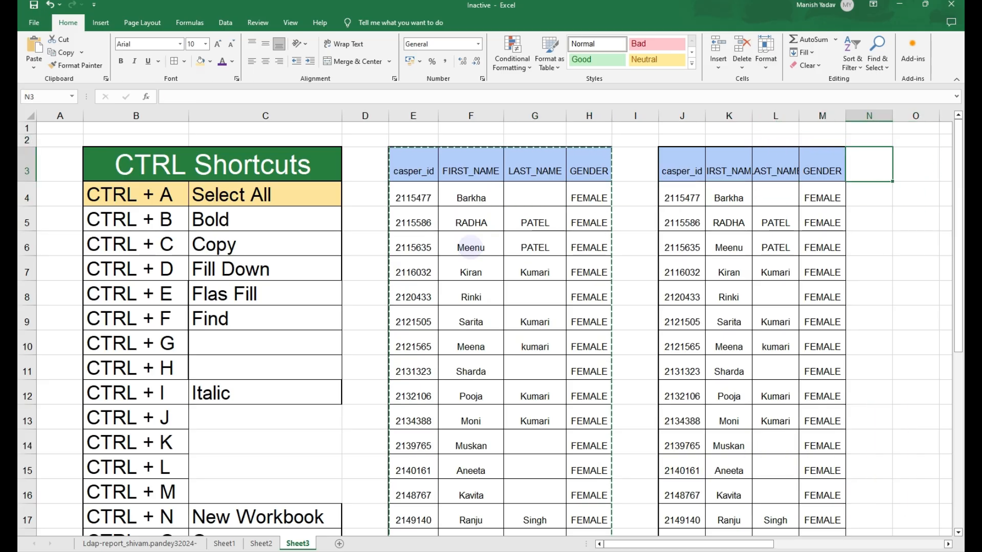
pyautogui.hotkey('ctrl', 'v')
pyautogui.hotkey('ctrl', 'z')
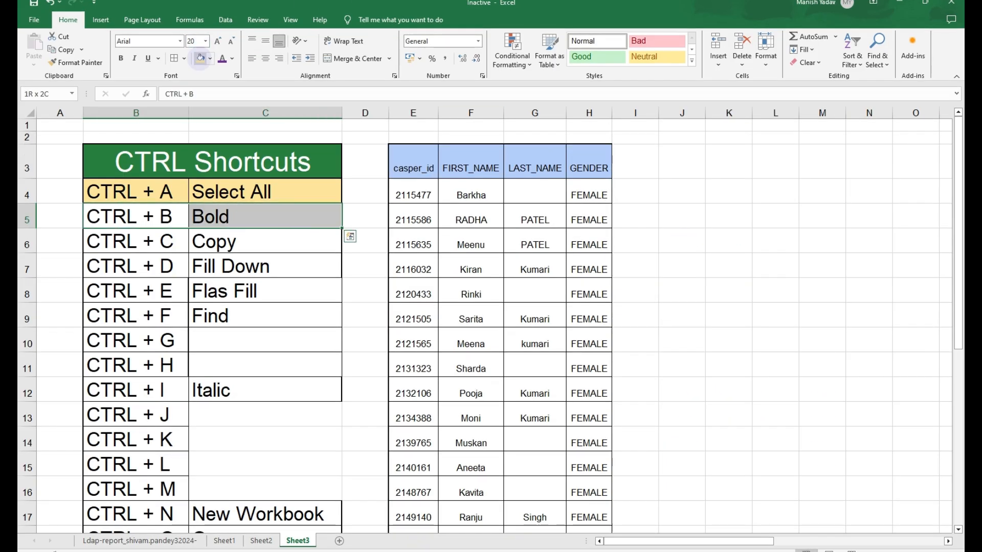
# - Apply the same light yellow fill to the CTRL + B shortcut row
pyautogui.click(200, 58)
pyautogui.click(585, 312)
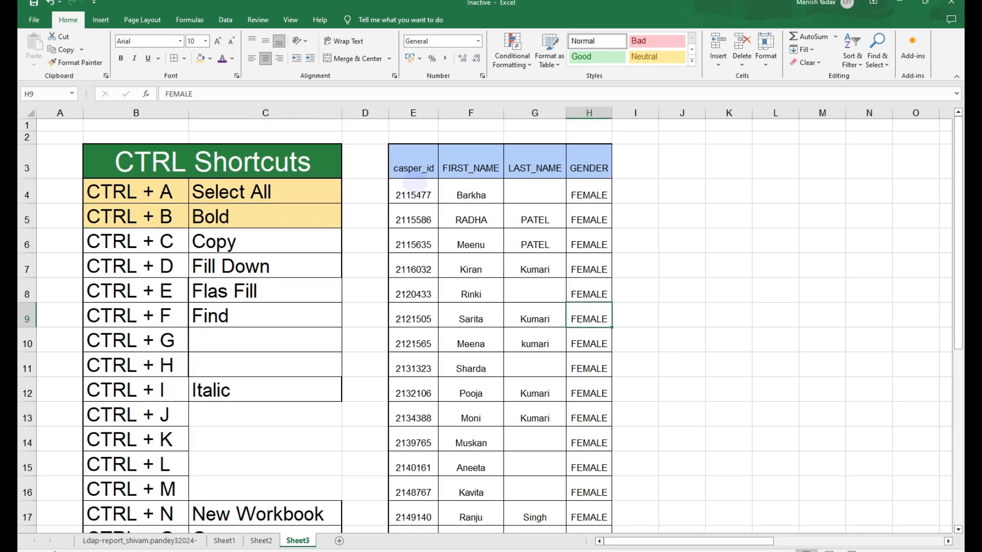
# - Select the whole data table and toggle bold formatting on and off again
pyautogui.click(415, 167)
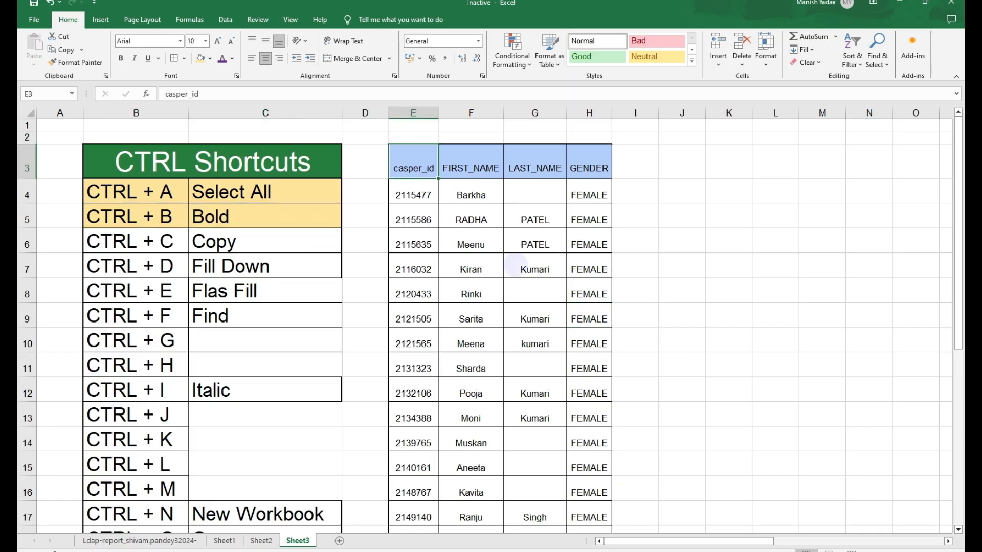
pyautogui.hotkey('ctrl', 'a')
pyautogui.scroll(-4, 516, 264)
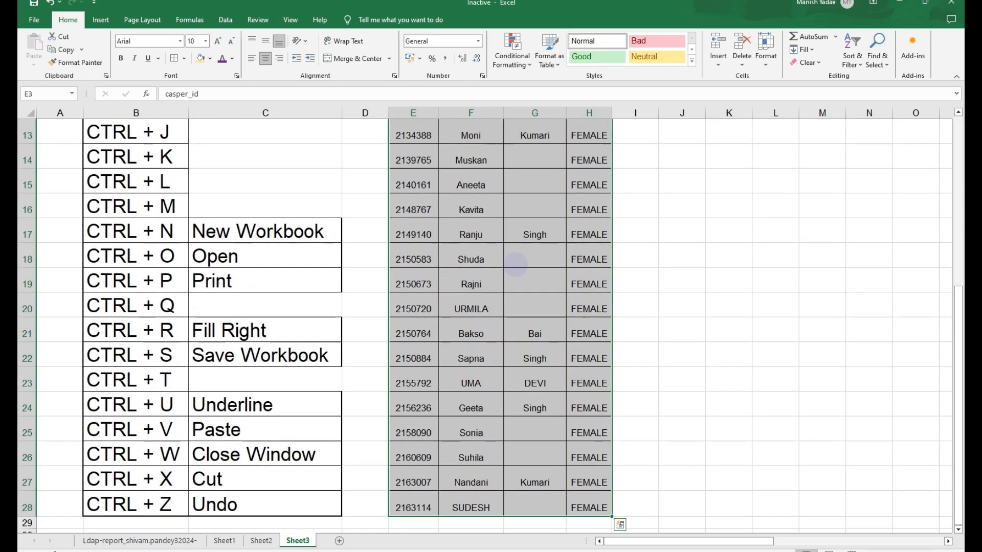
pyautogui.hotkey('ctrl', 'b')
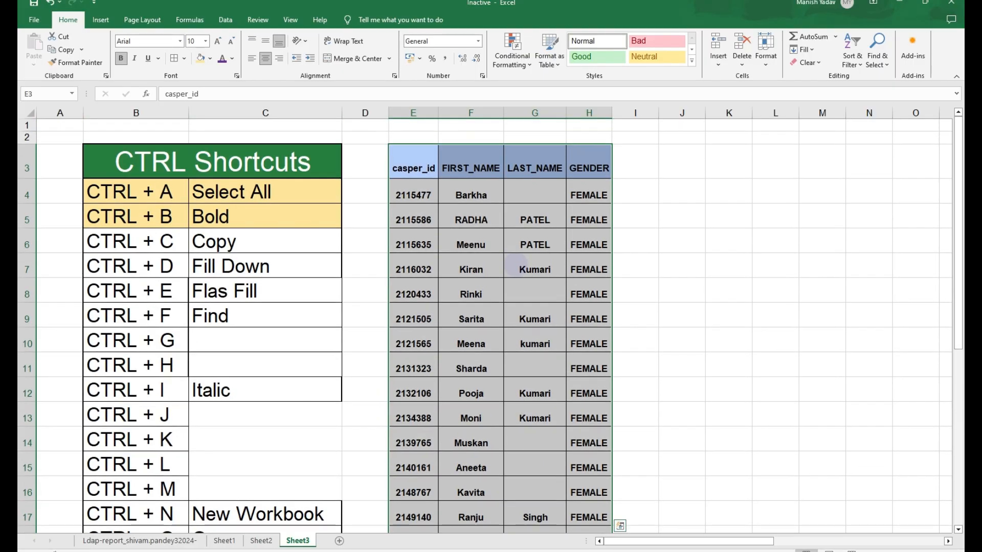
pyautogui.hotkey('ctrl', 'b')
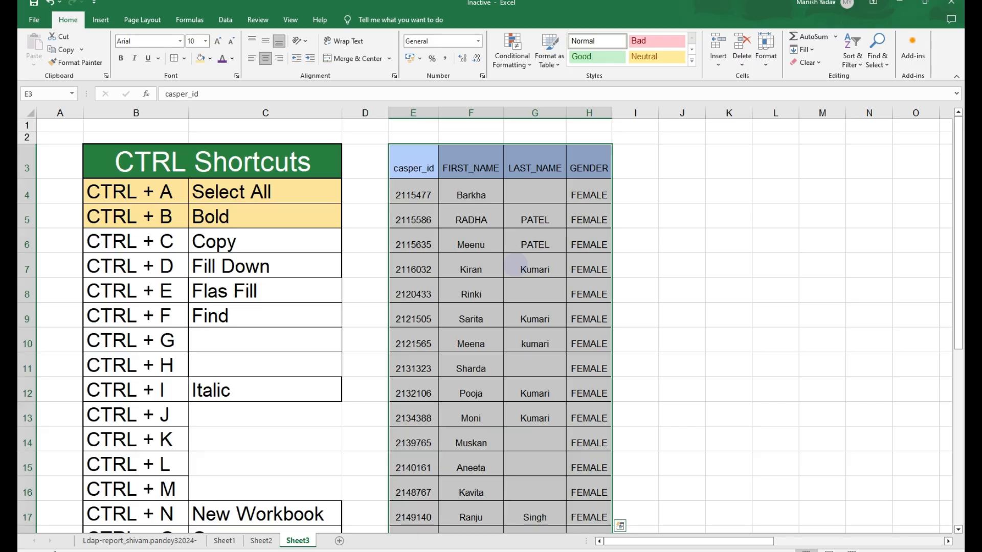
# - Highlight the CTRL + C shortcut row with the same light yellow fill
pyautogui.press('Left')
pyautogui.press('Left')
pyautogui.press('Left')
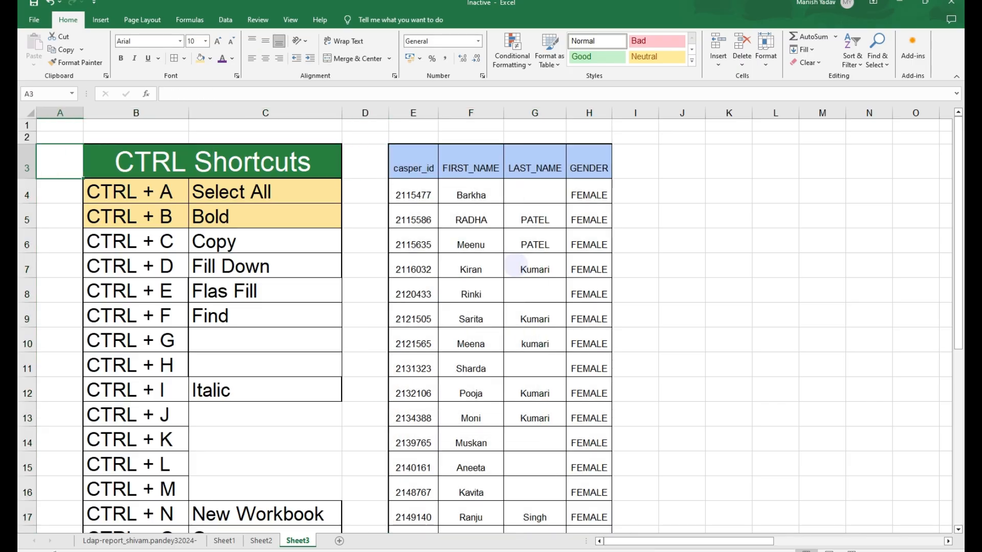
pyautogui.press('Right')
pyautogui.press('Down')
pyautogui.press('Up')
pyautogui.press('Down')
pyautogui.press('Down')
pyautogui.press('Down')
pyautogui.hotkey('shift', 'Right')
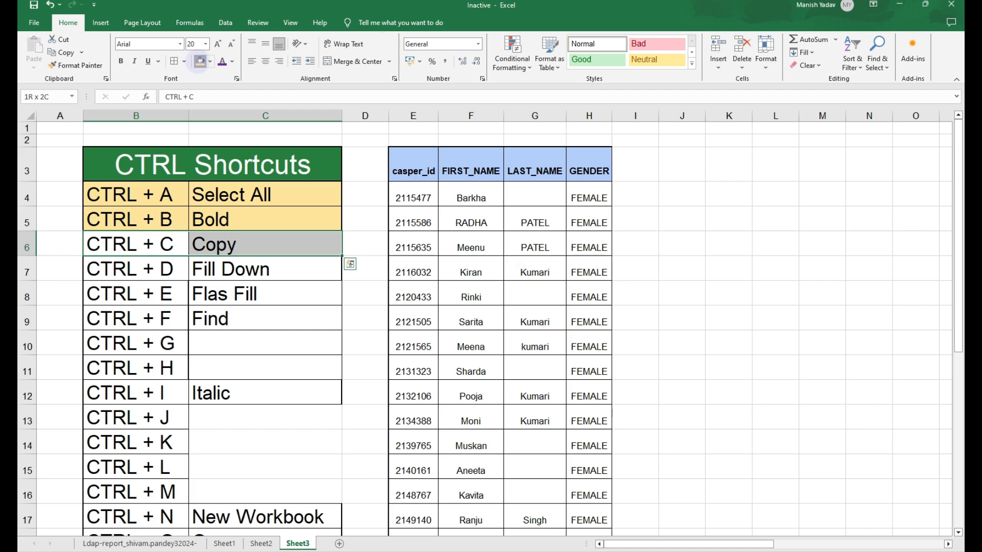
pyautogui.click(200, 60)
pyautogui.click(489, 228)
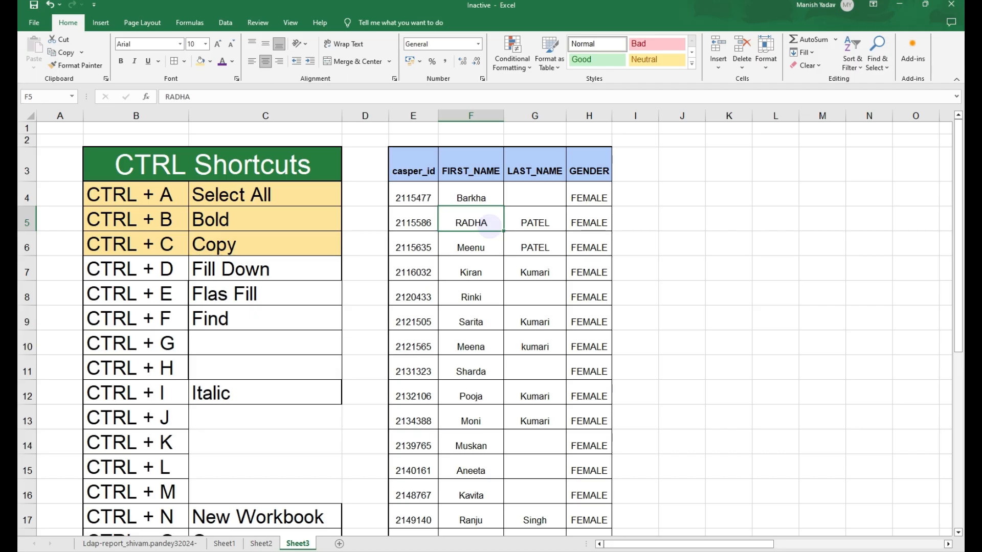
# - Copy the whole data table and paste it starting at cell J3
pyautogui.press('Left')
pyautogui.press('Right')
pyautogui.hotkey('ctrl', 'a')
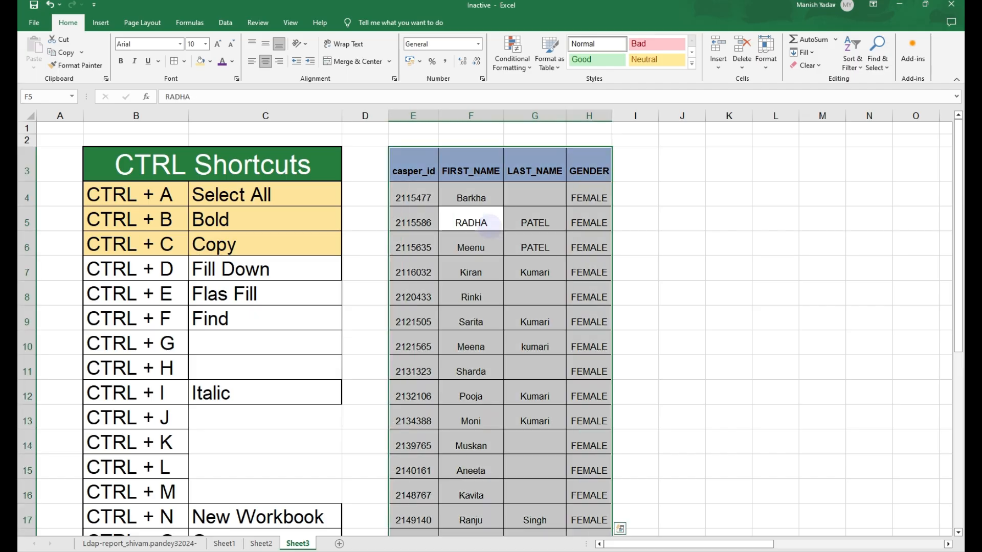
pyautogui.hotkey('ctrl', 'c')
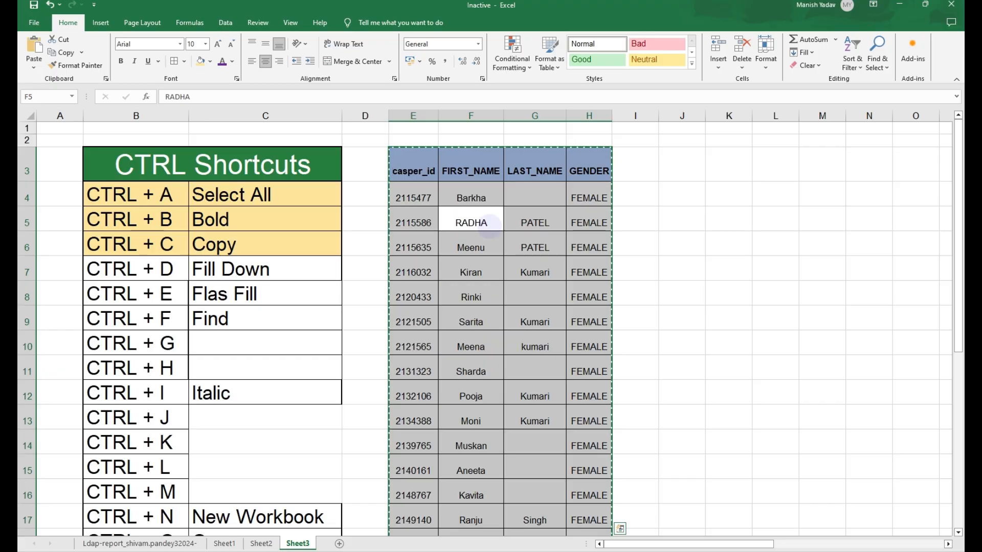
pyautogui.press('Right')
pyautogui.press('Right')
pyautogui.press('Up')
pyautogui.press('Up')
pyautogui.press('Up')
pyautogui.press('Right')
pyautogui.press('Right')
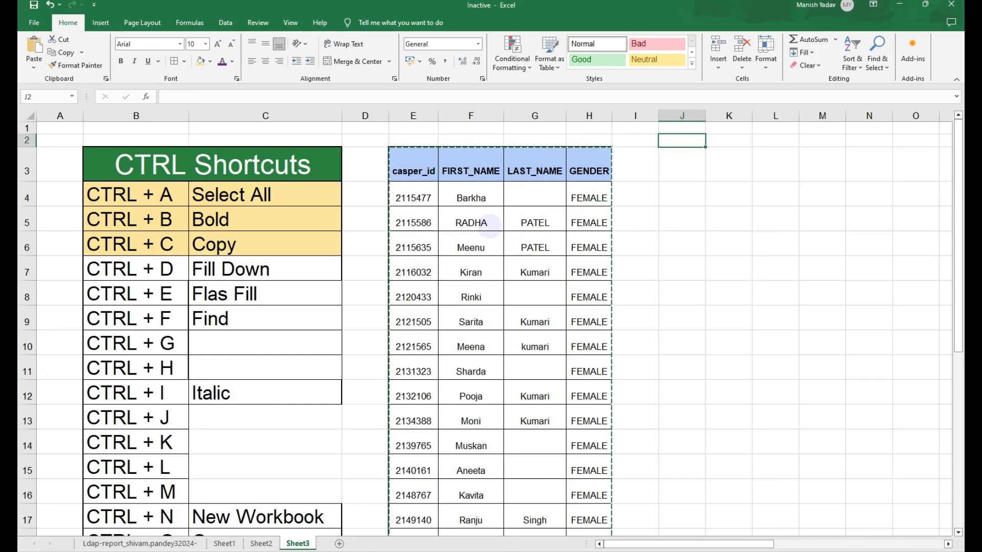
pyautogui.press('Down')
pyautogui.hotkey('ctrl', 'v')
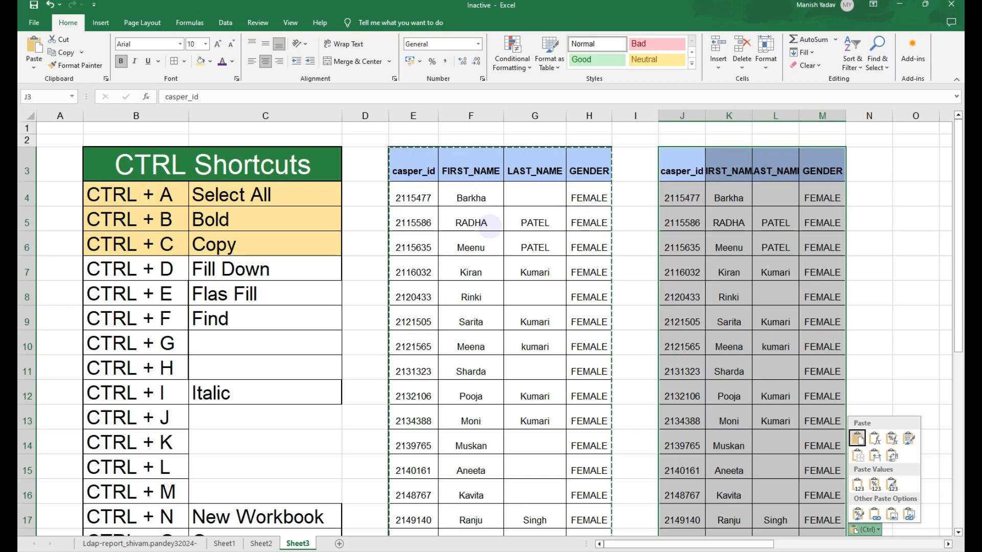
pyautogui.press('Right')
pyautogui.press('Right')
pyautogui.press('Right')
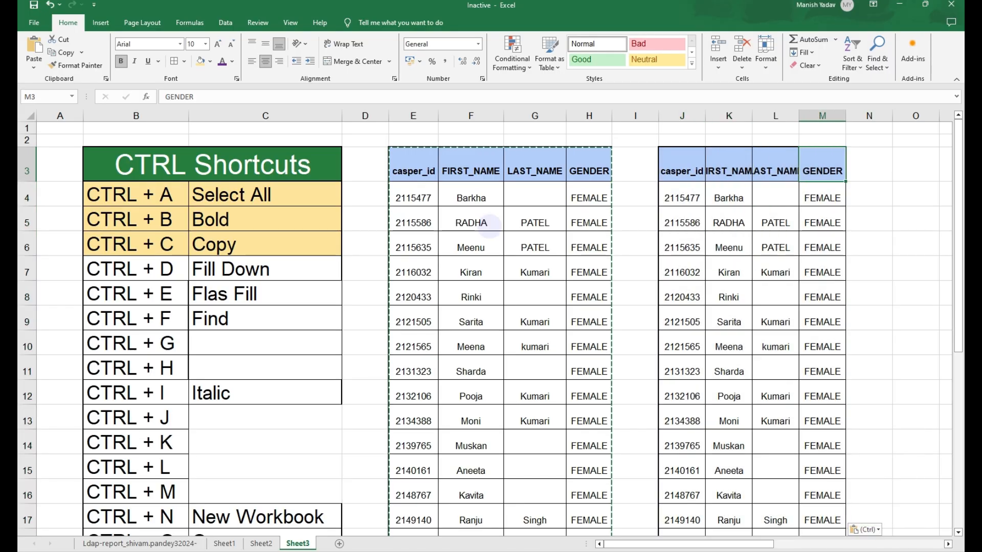
pyautogui.press('Left')
pyautogui.press('Left')
pyautogui.press('Left')
# - Paste two more copies of the table starting at cells O3 and T3
pyautogui.press('Right')
pyautogui.press('Right')
pyautogui.press('Right')
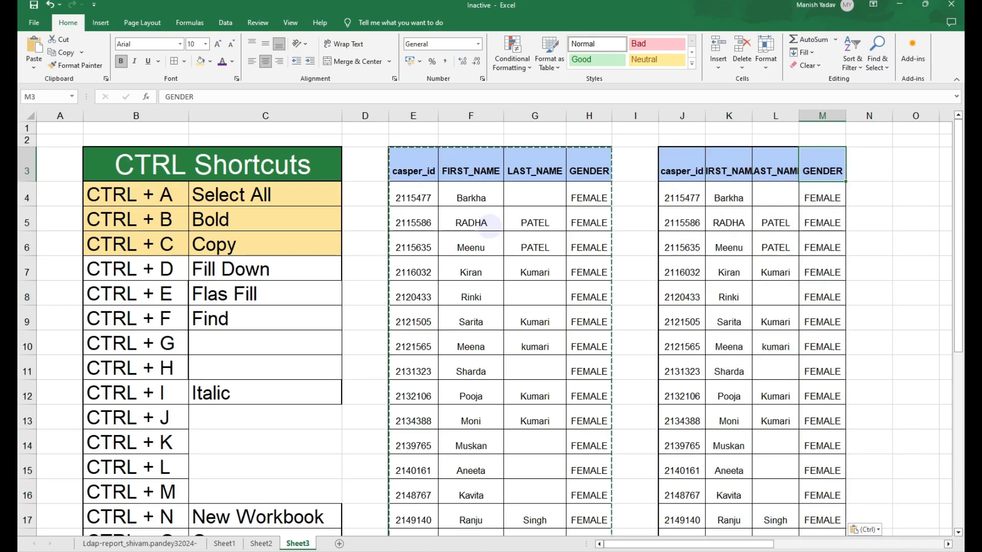
pyautogui.press('Right')
pyautogui.press('Right')
pyautogui.press('Right')
pyautogui.press('Right')
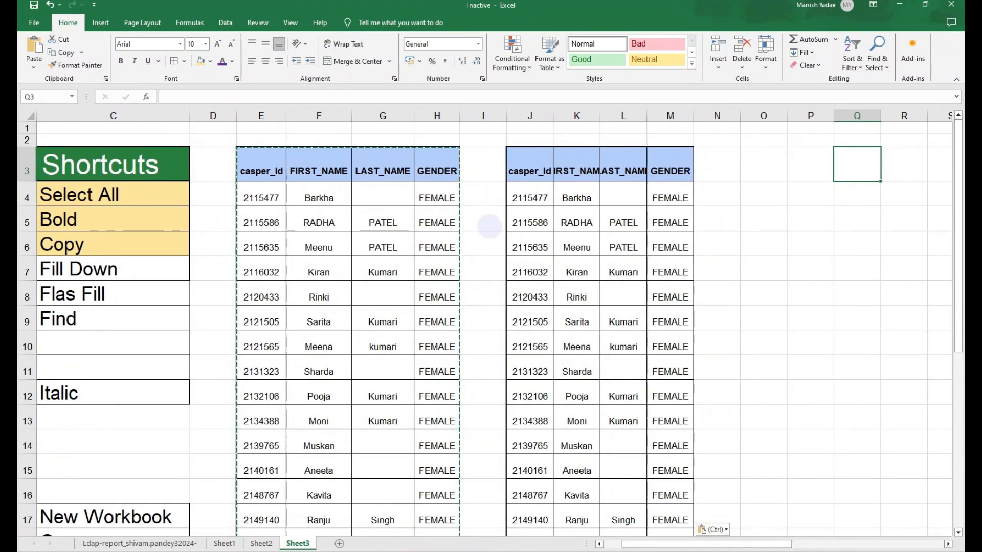
pyautogui.press('Left')
pyautogui.press('Left')
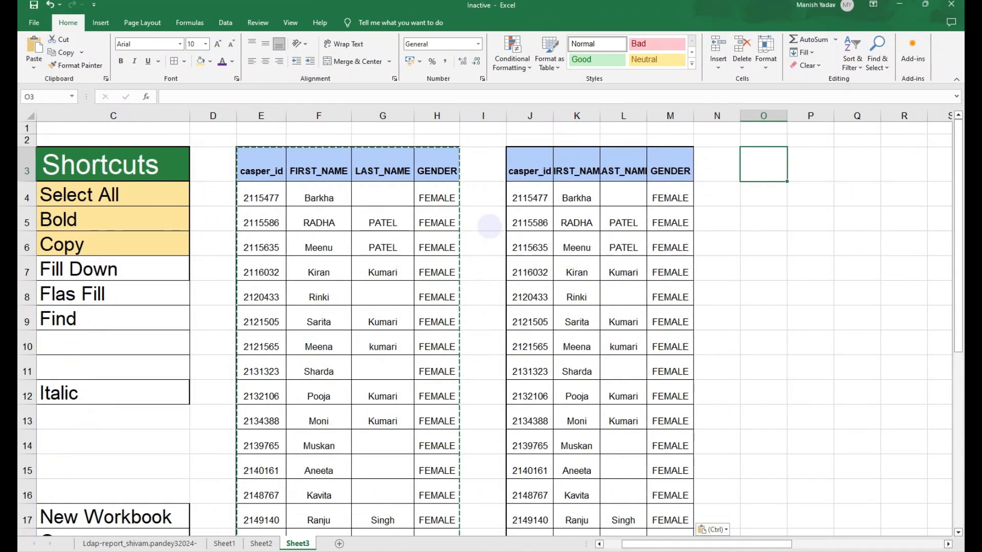
pyautogui.hotkey('ctrl', 'v')
pyautogui.press('Right')
pyautogui.press('Right')
pyautogui.press('Right')
pyautogui.press('Right')
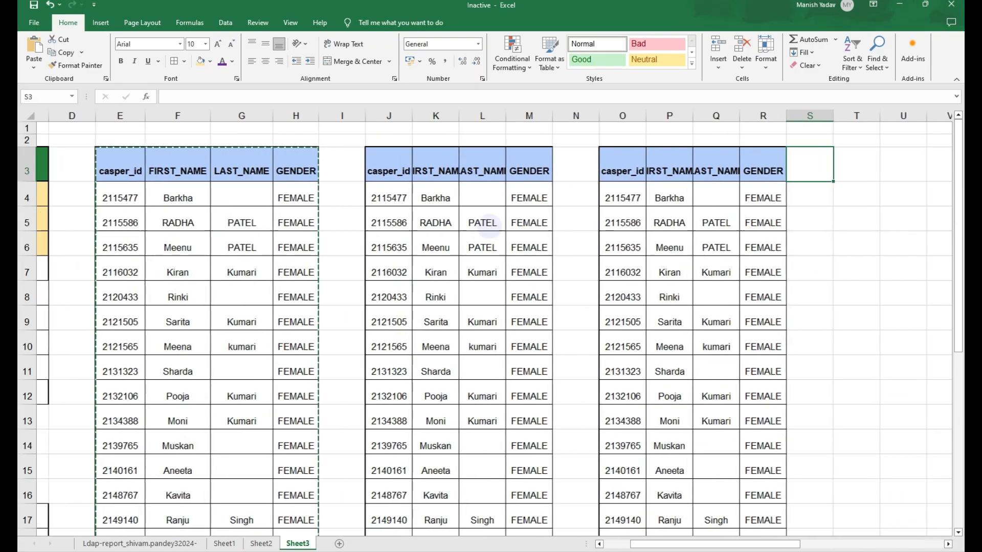
pyautogui.press('Right')
pyautogui.hotkey('ctrl', 'v')
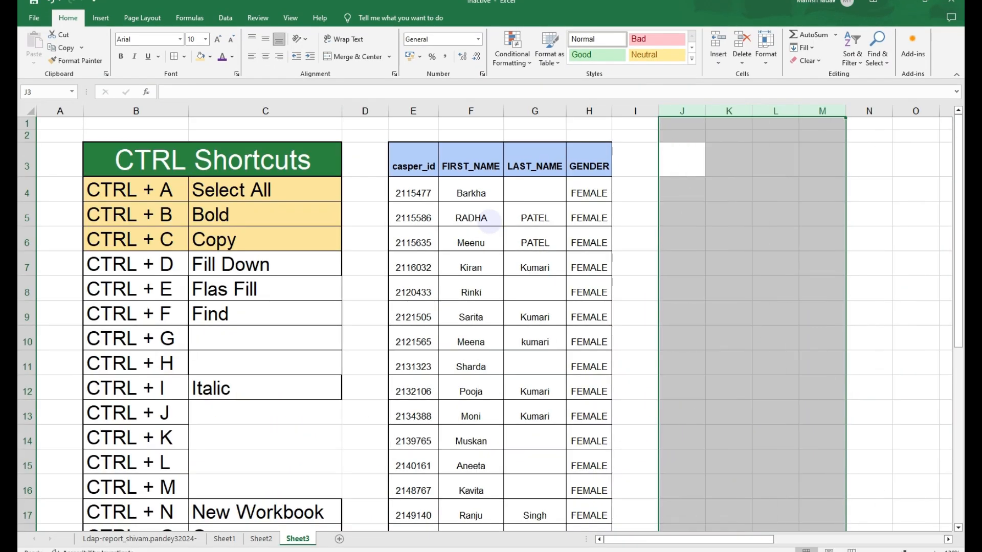
# - Highlight the CTRL + D shortcut row with the same light yellow fill
pyautogui.press('Left')
pyautogui.press('Down')
pyautogui.press('Down')
pyautogui.press('Down')
pyautogui.press('Down')
pyautogui.press('Right')
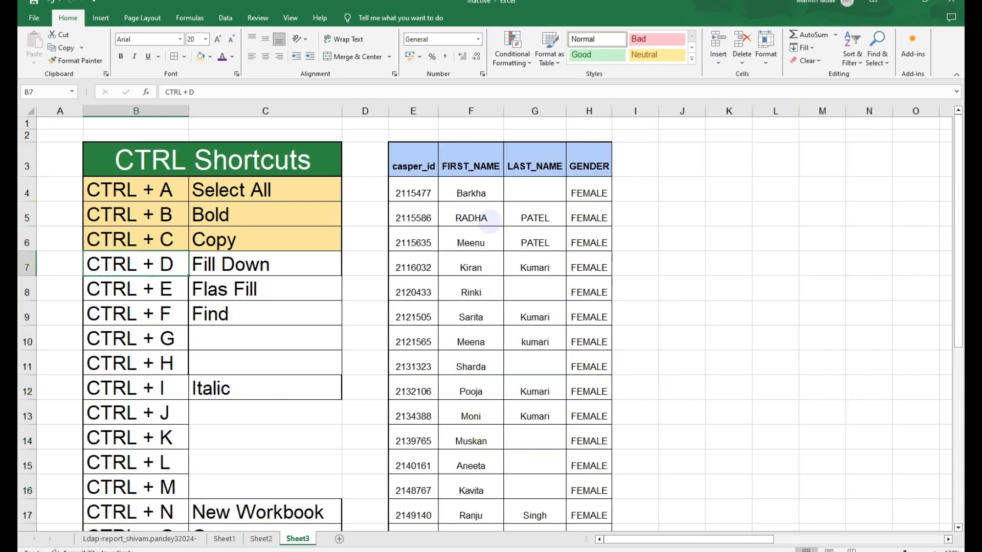
pyautogui.hotkey('shift', 'Right')
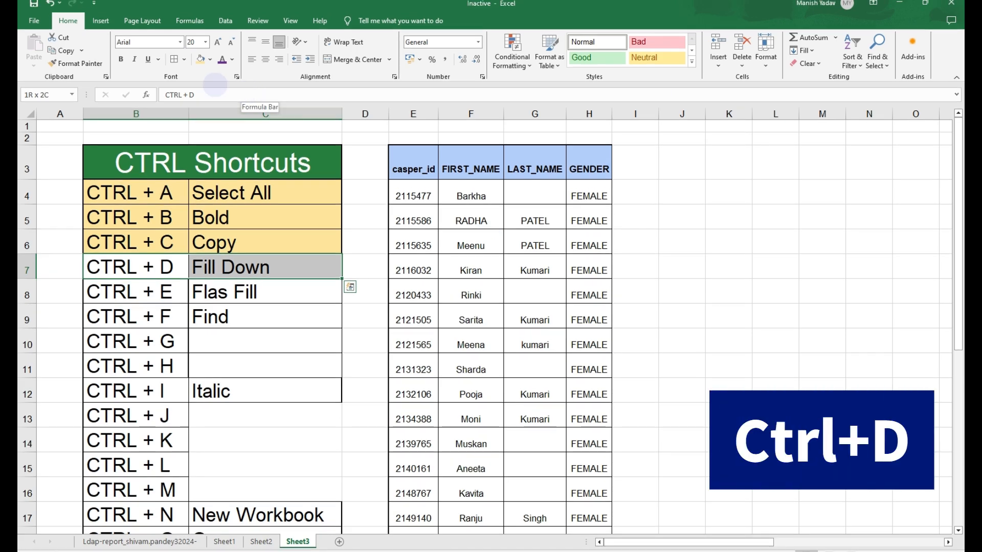
pyautogui.click(200, 59)
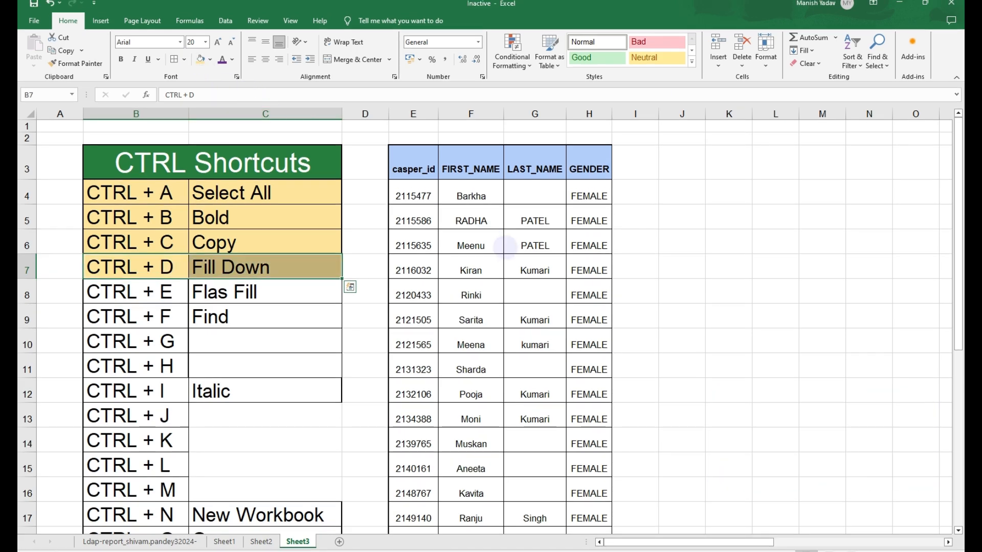
# - Fill the empty LAST_NAME cell G4 down from the column header, then undo the fill
pyautogui.click(508, 250)
pyautogui.press('Down')
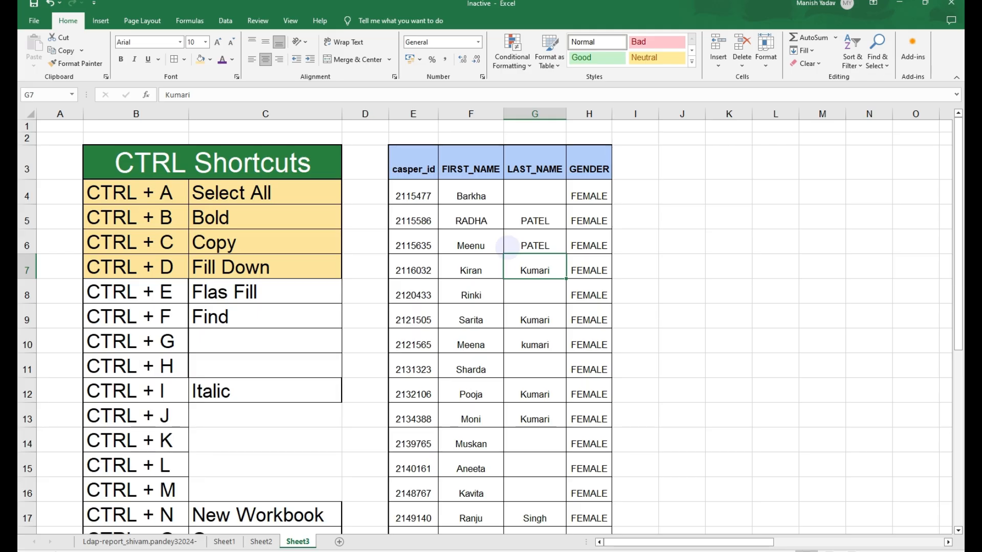
pyautogui.press('Up')
pyautogui.press('Up')
pyautogui.press('Up')
pyautogui.press('Up')
pyautogui.press('Down')
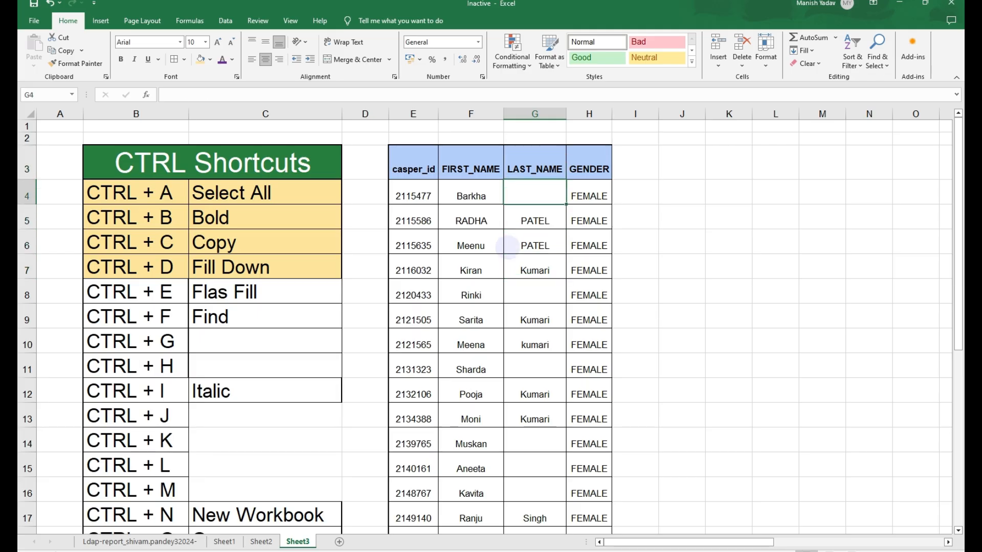
pyautogui.press('Up')
pyautogui.press('Down')
pyautogui.hotkey('ctrl', 'd')
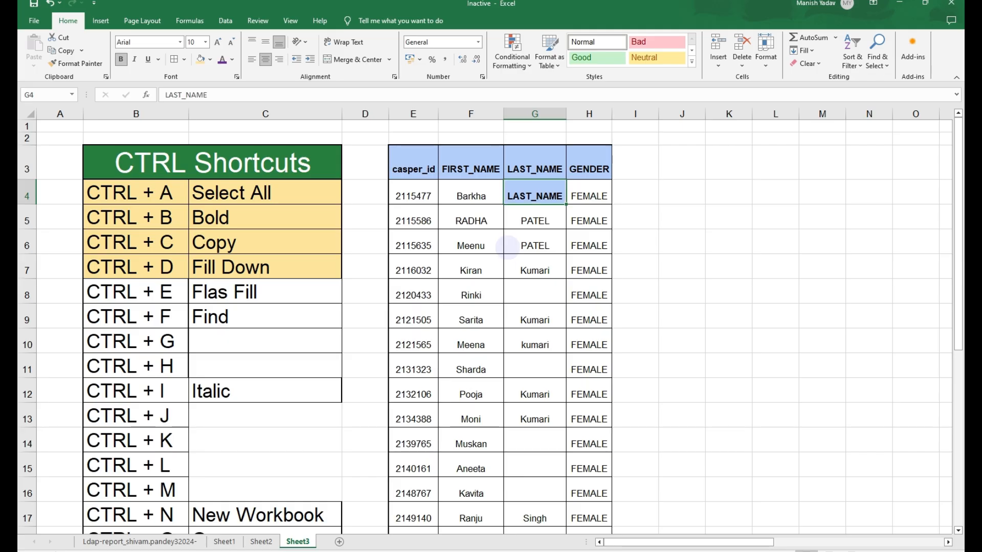
pyautogui.hotkey('ctrl', 'z')
# - Fill the blank LAST_NAME cell G20 down with Singh from the cells above
pyautogui.press('Down')
pyautogui.press('Down')
pyautogui.press('Down')
pyautogui.press('Down')
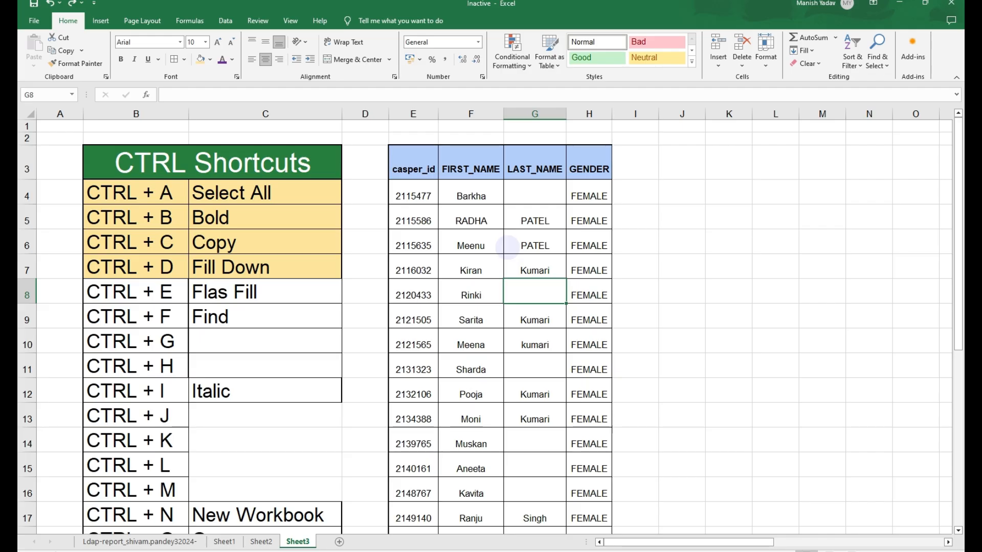
pyautogui.press('Down')
pyautogui.press('Down')
pyautogui.press('Down')
pyautogui.press('Down')
pyautogui.press('Down')
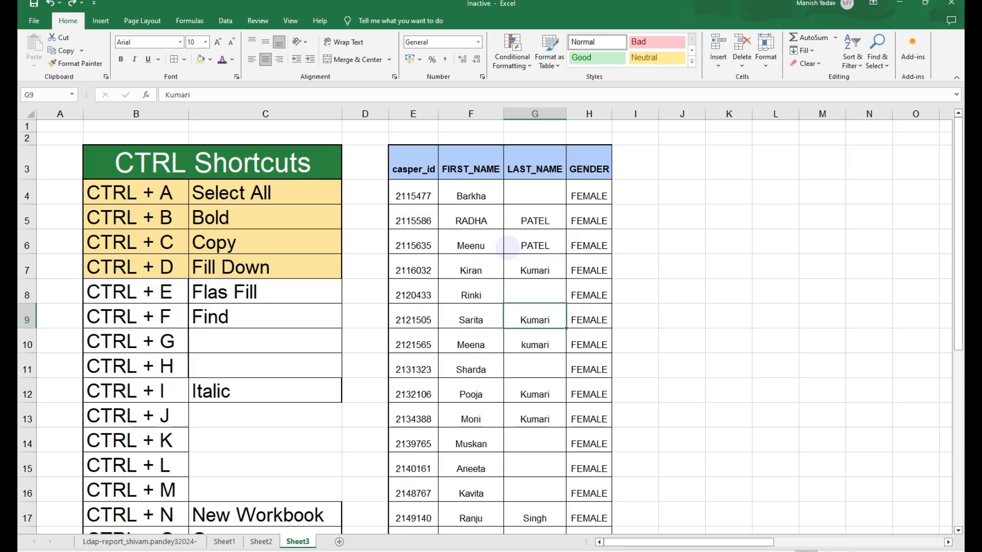
pyautogui.press('Down')
pyautogui.press('Down')
pyautogui.press('Down')
pyautogui.press('Down')
pyautogui.press('Down')
pyautogui.press('Down')
pyautogui.press('Down')
pyautogui.press('Down')
pyautogui.press('Down')
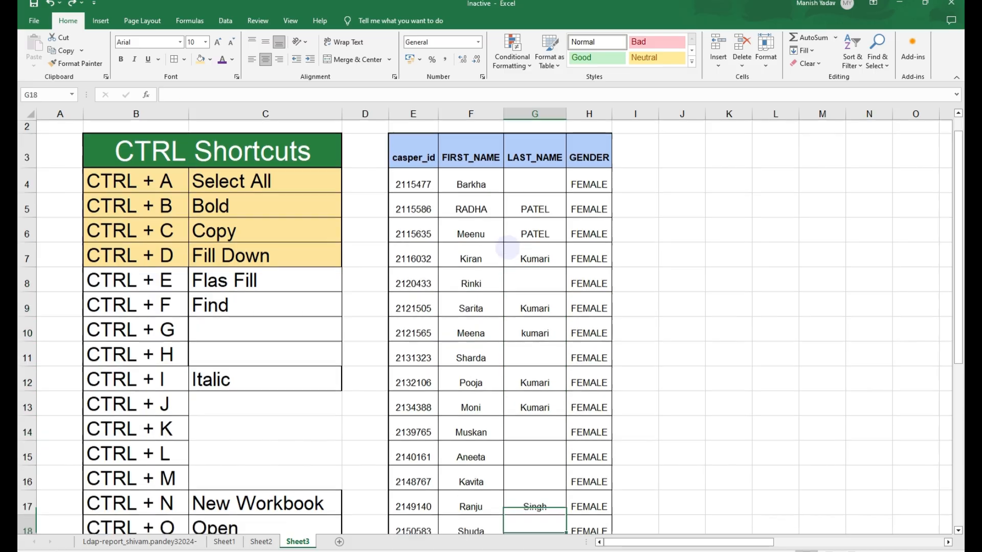
pyautogui.press('Up')
pyautogui.press('Up')
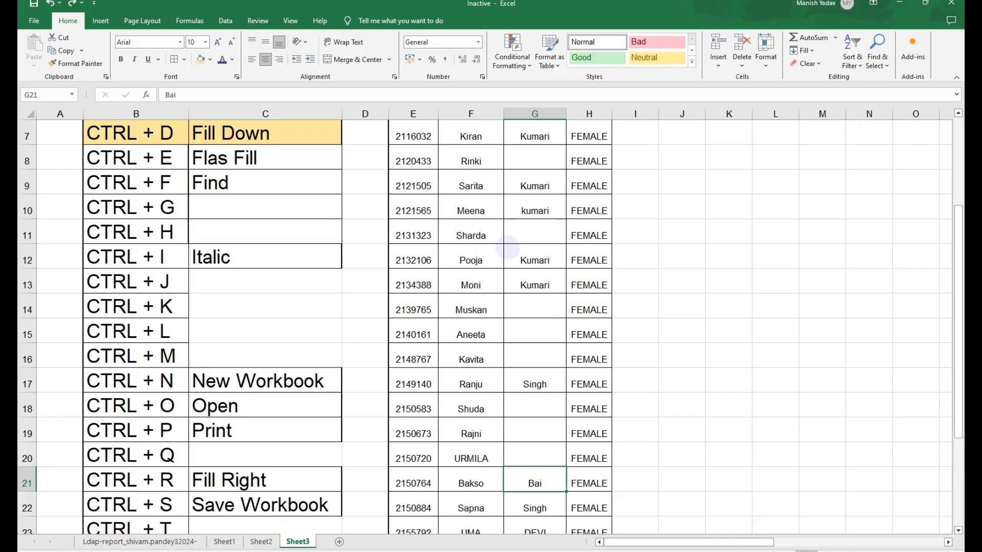
pyautogui.hotkey('shift', 'Up')
pyautogui.hotkey('shift', 'Up')
pyautogui.hotkey('shift', 'Up')
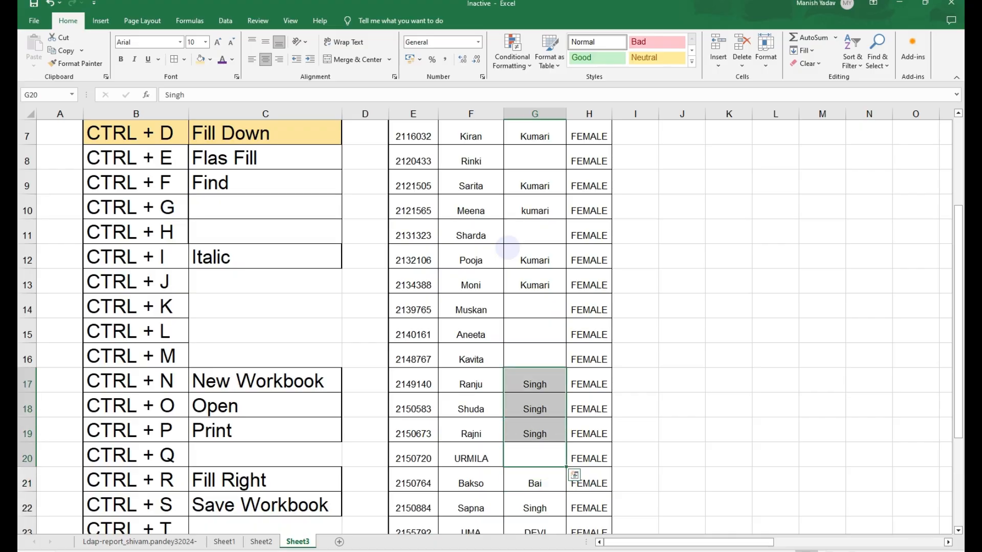
pyautogui.hotkey('ctrl', 'd')
# - Fill the blank LAST_NAME cell G28 down with Kumari from the cell above
pyautogui.press('Down')
pyautogui.press('Down')
pyautogui.press('Down')
pyautogui.press('Down')
pyautogui.press('Down')
pyautogui.press('Down')
pyautogui.press('Down')
pyautogui.press('Down')
pyautogui.press('Down')
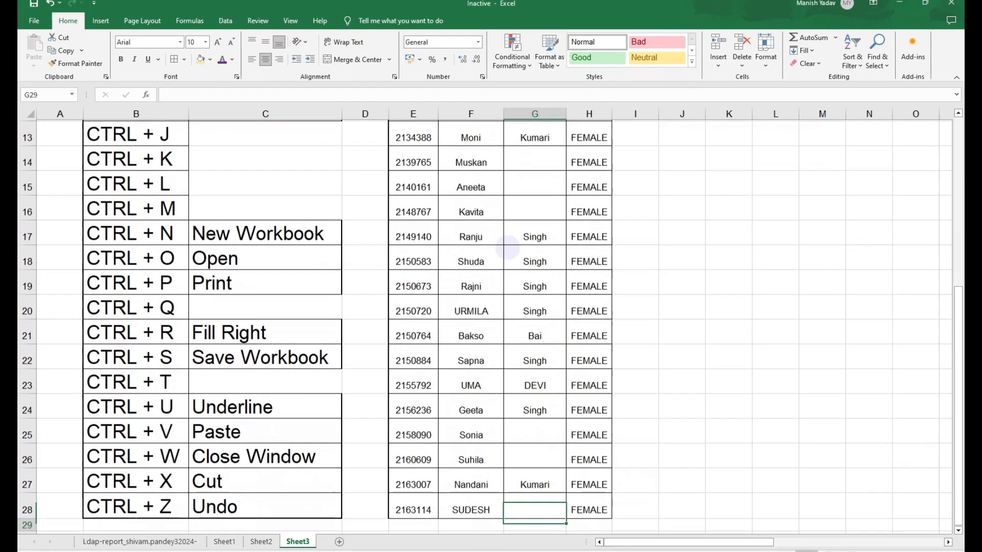
pyautogui.press('Up')
pyautogui.press('Up')
pyautogui.hotkey('shift', 'Down')
pyautogui.hotkey('ctrl', 'd')
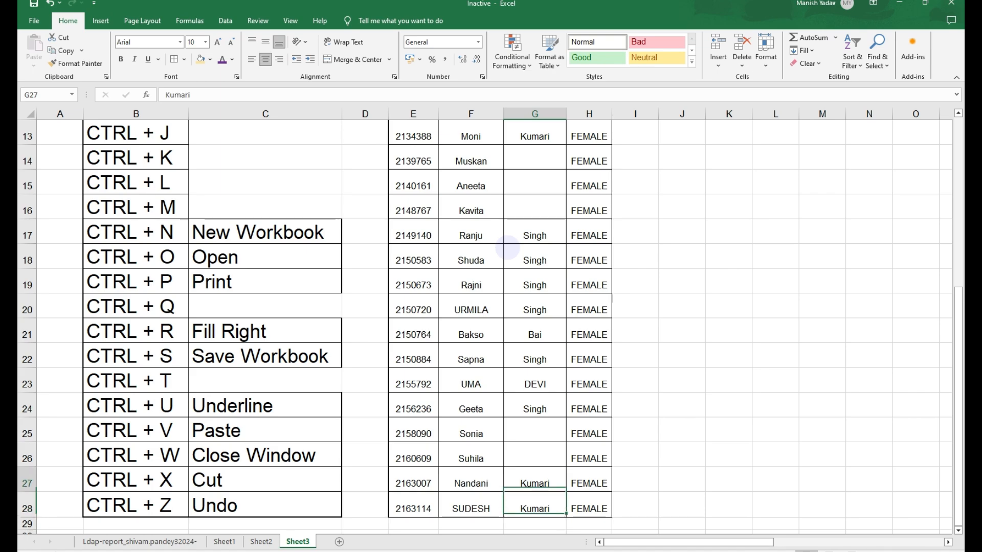
pyautogui.hotkey('ctrl', 'Up')
pyautogui.hotkey('ctrl', 'Up')
pyautogui.hotkey('ctrl', 'Up')
pyautogui.press('Down')
pyautogui.press('Down')
pyautogui.press('Up')
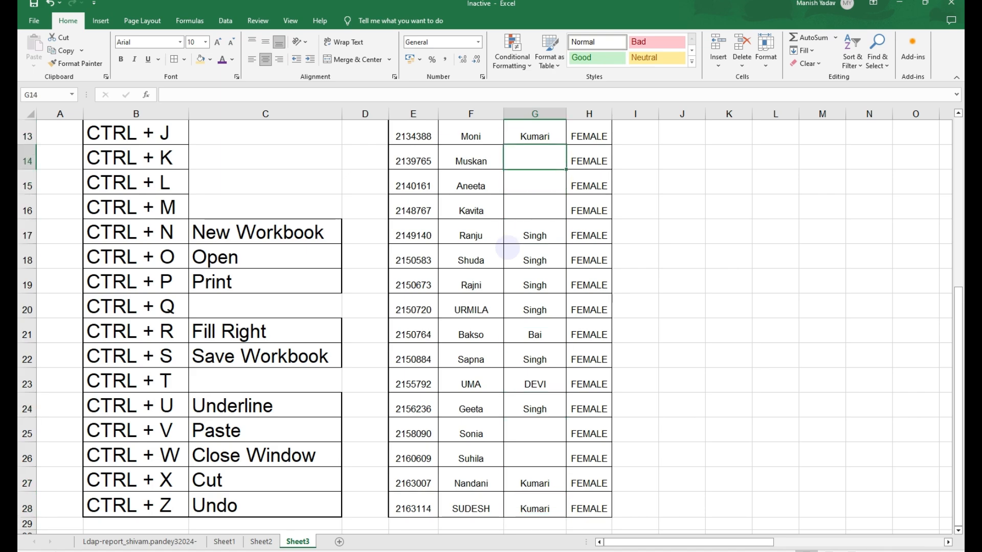
pyautogui.press('Down')
pyautogui.press('Down')
pyautogui.press('Down')
pyautogui.press('Up')
pyautogui.hotkey('shift', 'Up')
pyautogui.hotkey('shift', 'Up')
pyautogui.hotkey('shift', 'Up')
pyautogui.hotkey('ctrl', 'd')
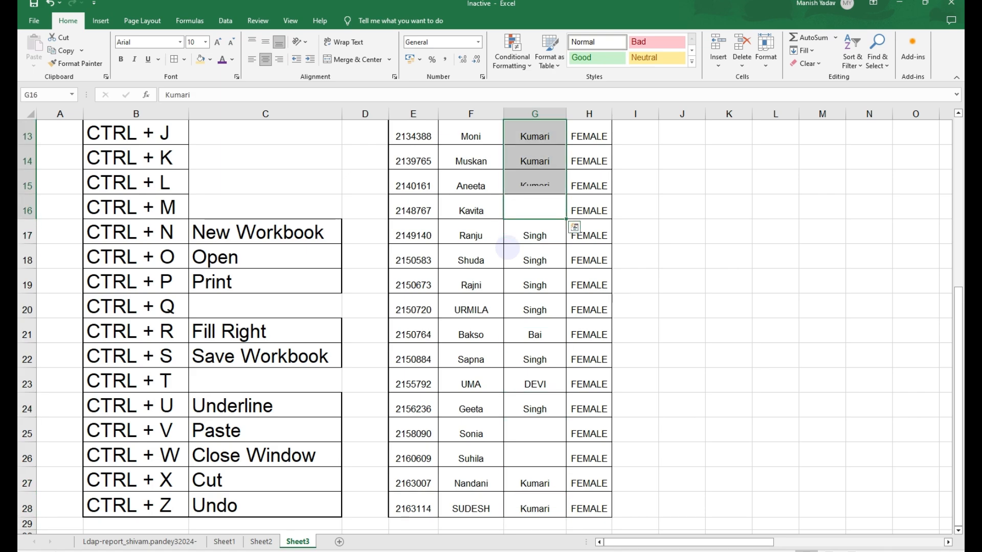
pyautogui.hotkey('ctrl', 'z')
# - Fill the blank LAST_NAME cells in rows 14 to 16 down with Kumari from above
pyautogui.press('Up')
pyautogui.press('Up')
pyautogui.press('Up')
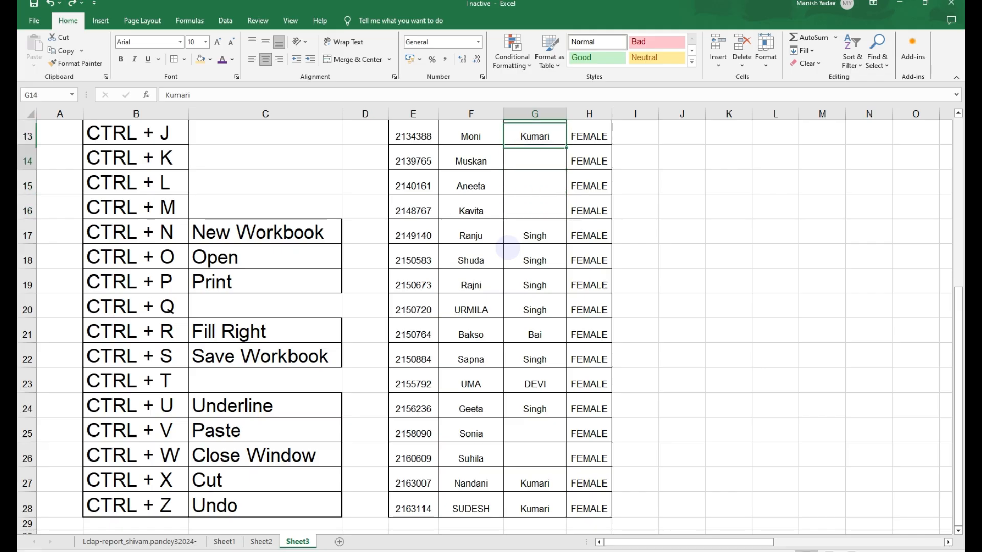
pyautogui.press('Down')
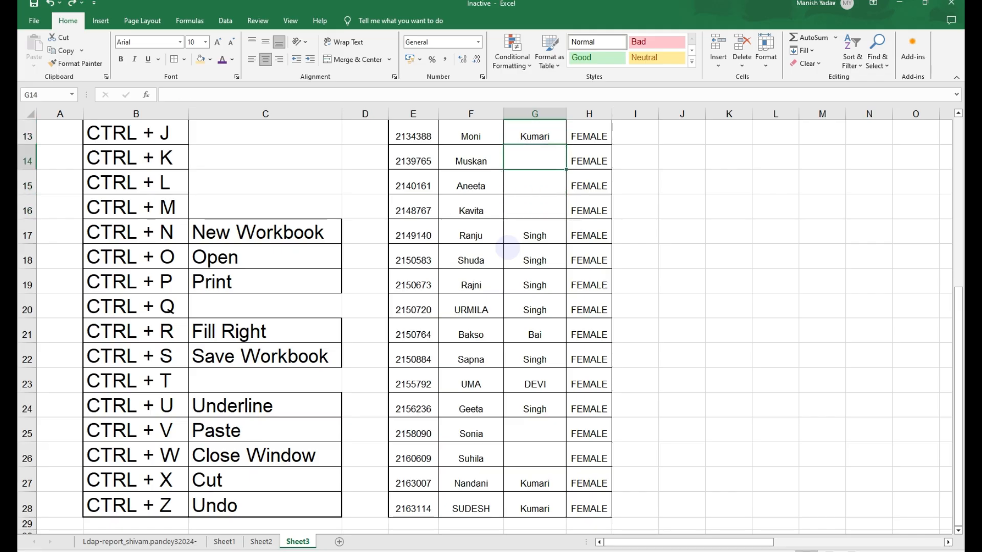
pyautogui.press('Down')
pyautogui.press('Down')
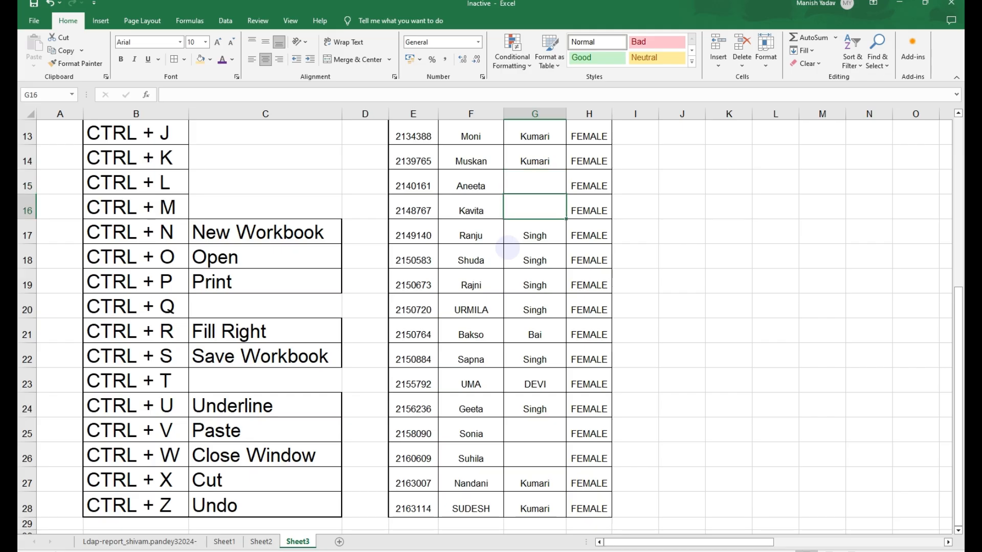
pyautogui.hotkey('shift', 'Up')
pyautogui.hotkey('shift', 'Up')
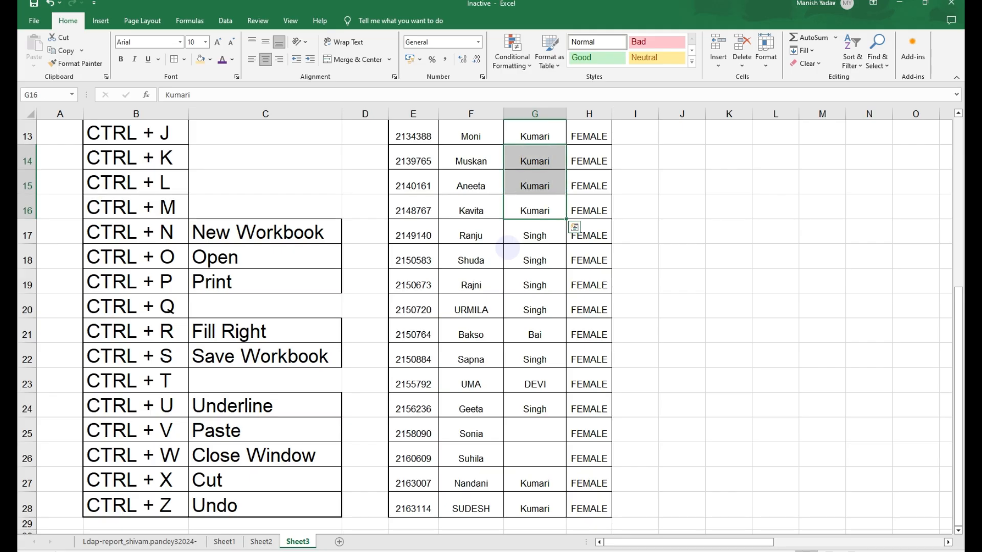
# - Enter the value 50 in cells J15 and J16
pyautogui.press('Right')
pyautogui.press('Right')
pyautogui.press('Up')
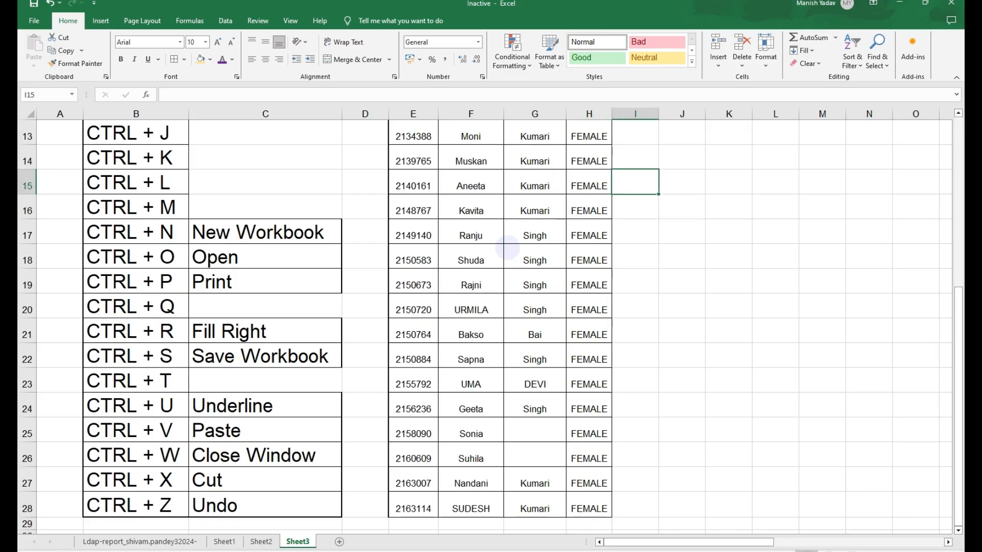
pyautogui.press('Right')
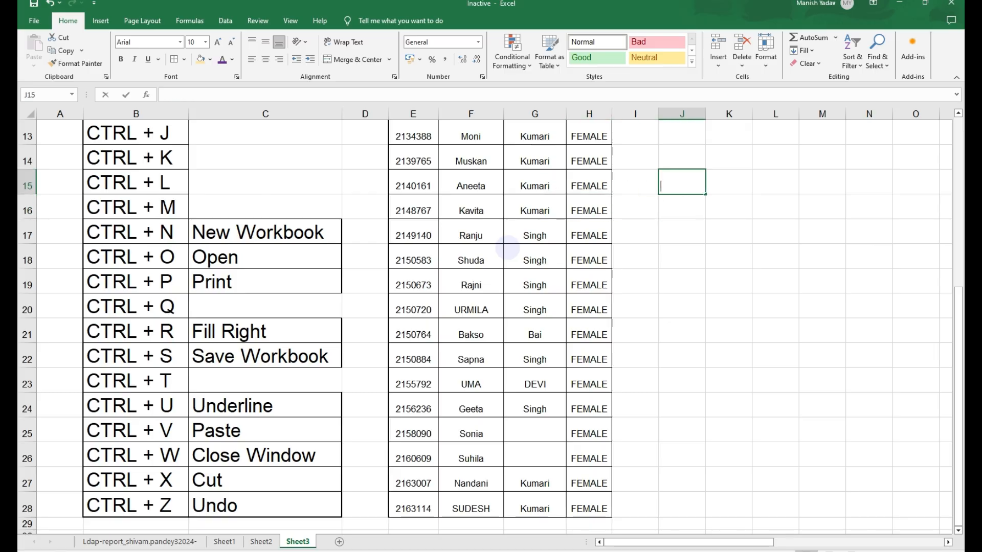
pyautogui.write('50')
pyautogui.press('Return')
pyautogui.write('50')
pyautogui.press('Return')
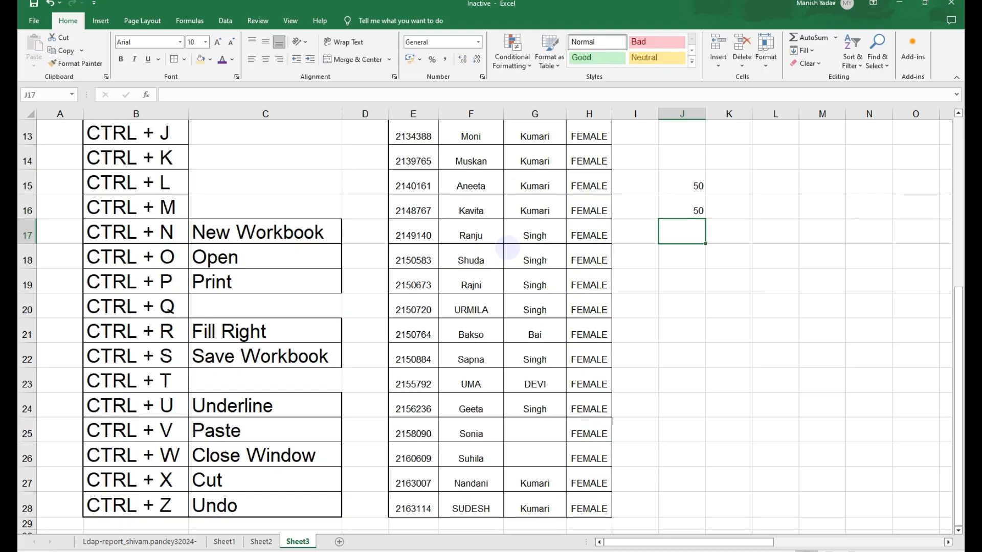
# - Add an AutoSum of J15:J16 in cell J17
pyautogui.hotkey('alt', '=')
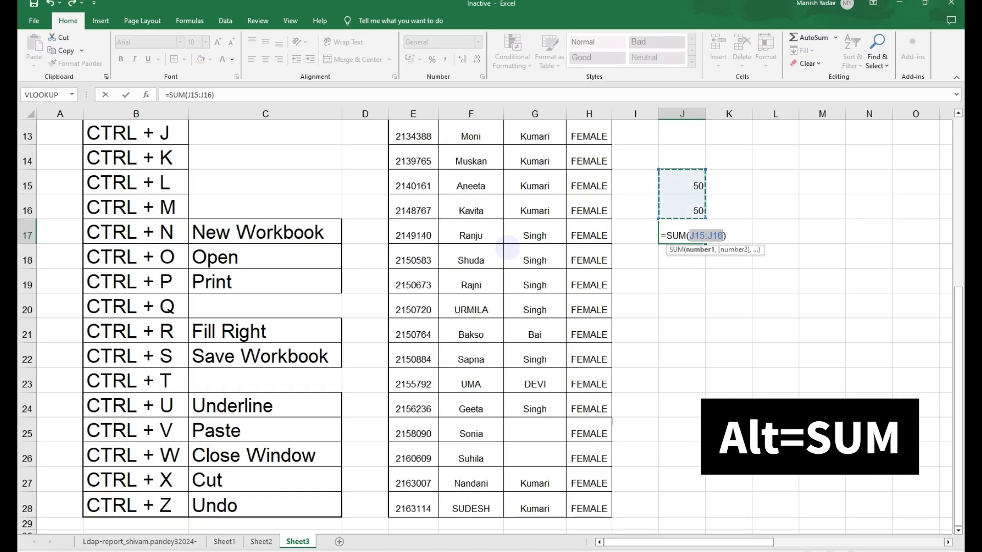
pyautogui.press('Return')
pyautogui.press('Up')
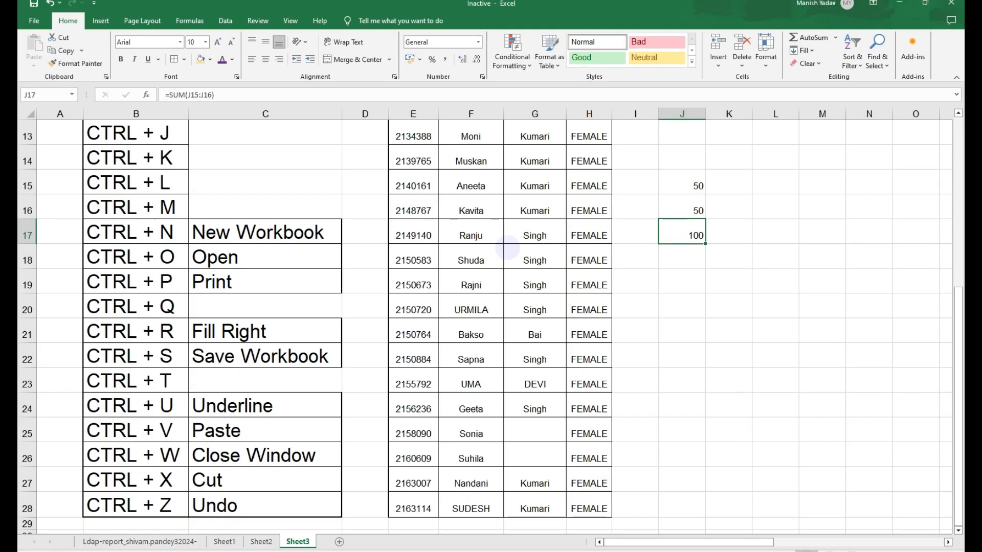
# - Fill the SUM formula down from J17 into J18
pyautogui.press('Down')
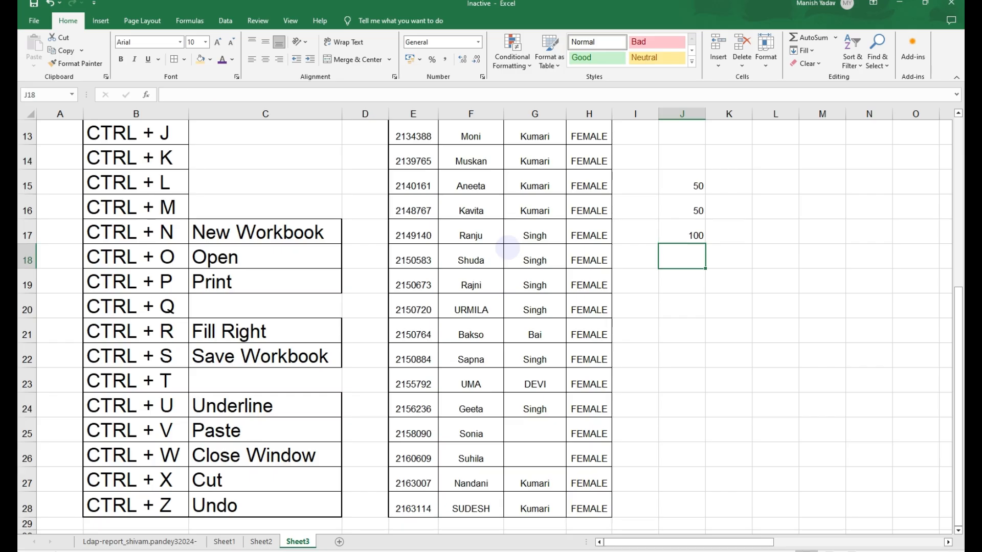
pyautogui.press('Up')
pyautogui.press('Up')
pyautogui.press('Down')
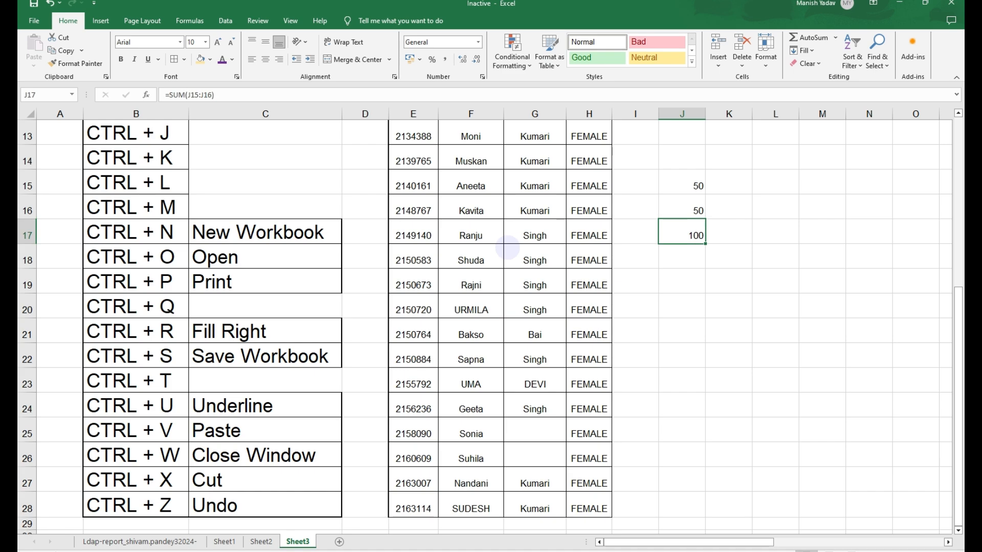
pyautogui.press('Down')
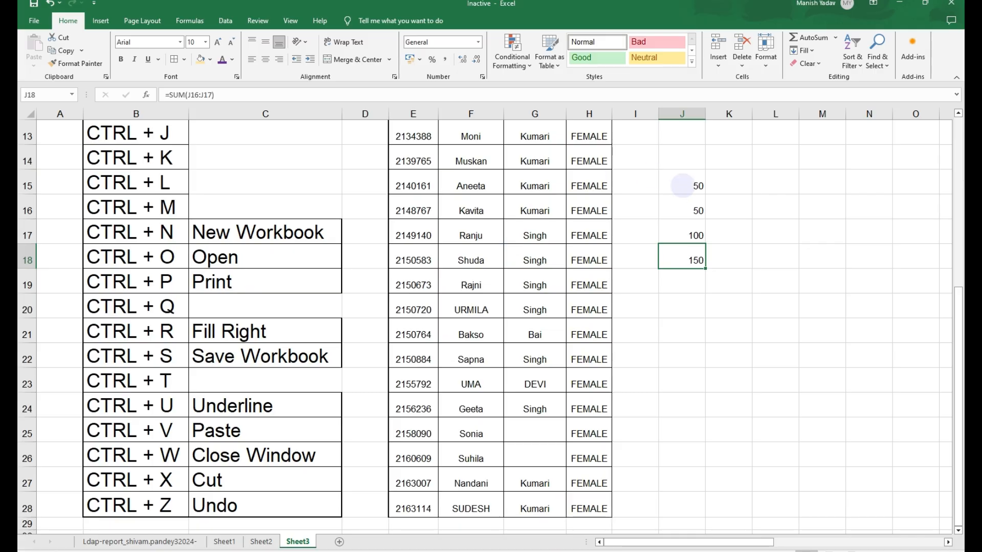
# - Fill the SUM formula down from J18 into J19
pyautogui.moveTo(685, 185); pyautogui.dragTo(685, 235)
pyautogui.click(693, 262)
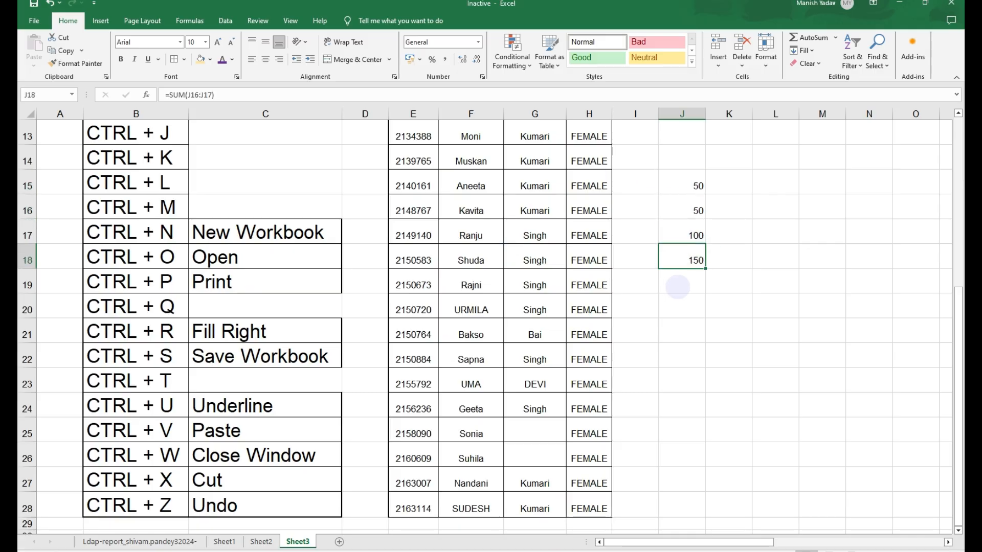
pyautogui.click(679, 279)
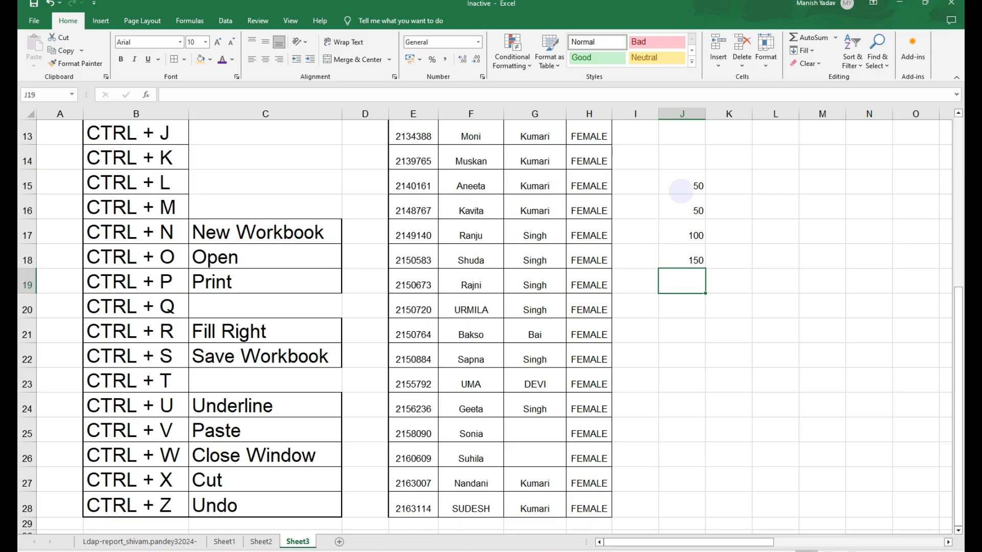
pyautogui.click(685, 187)
pyautogui.click(688, 210)
pyautogui.click(688, 235)
pyautogui.click(688, 259)
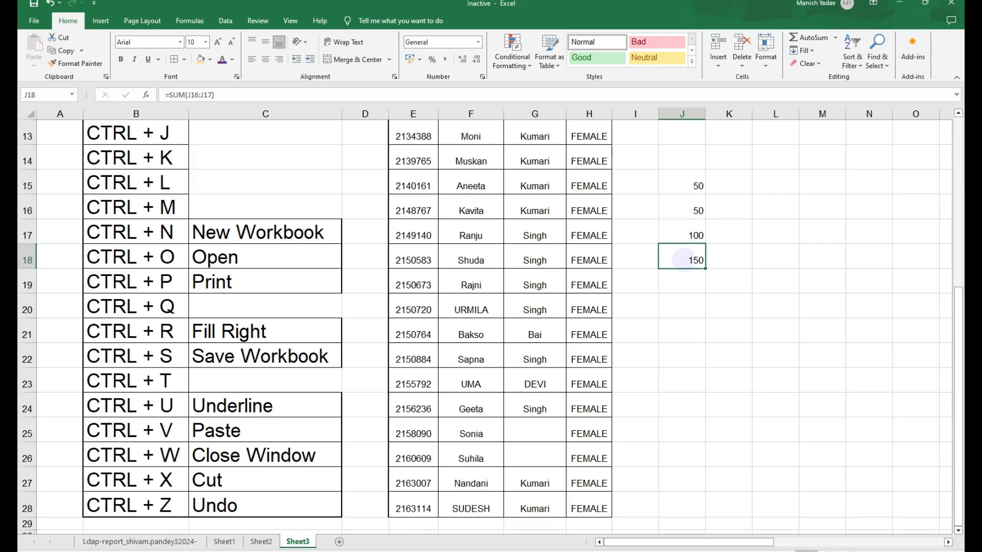
pyautogui.click(687, 280)
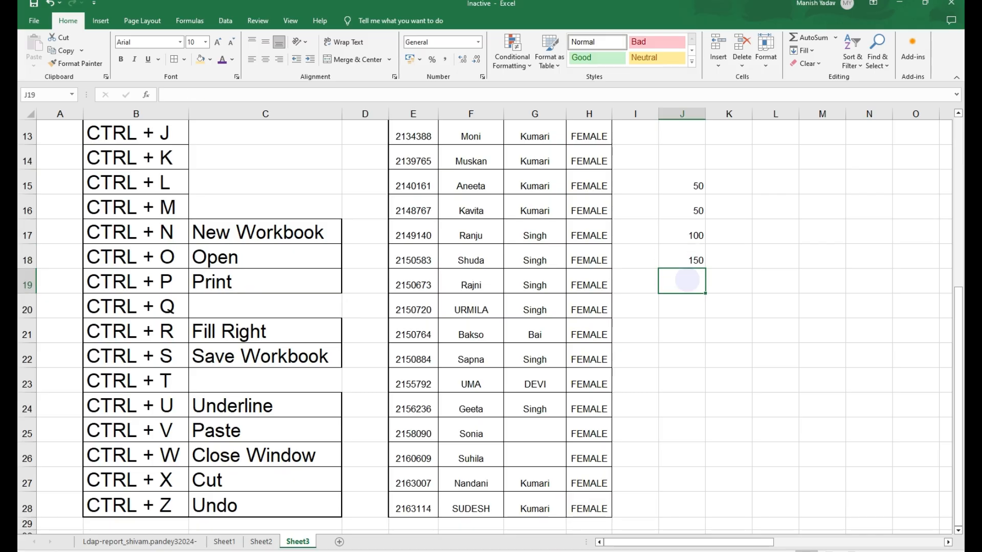
pyautogui.hotkey('ctrl', 'd')
pyautogui.press('Up')
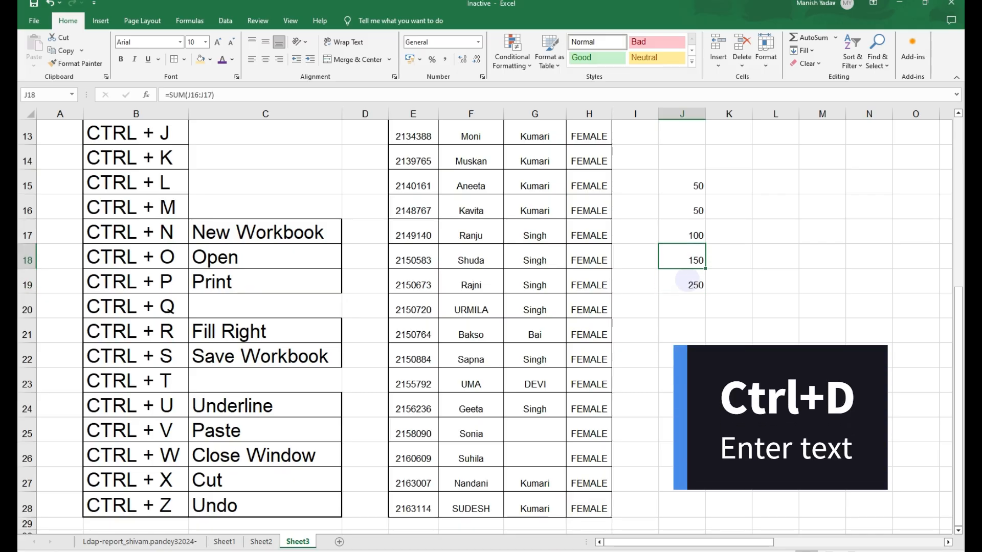
# - Select the whole of column J and clear its contents
pyautogui.hotkey('ctrl', 'space')
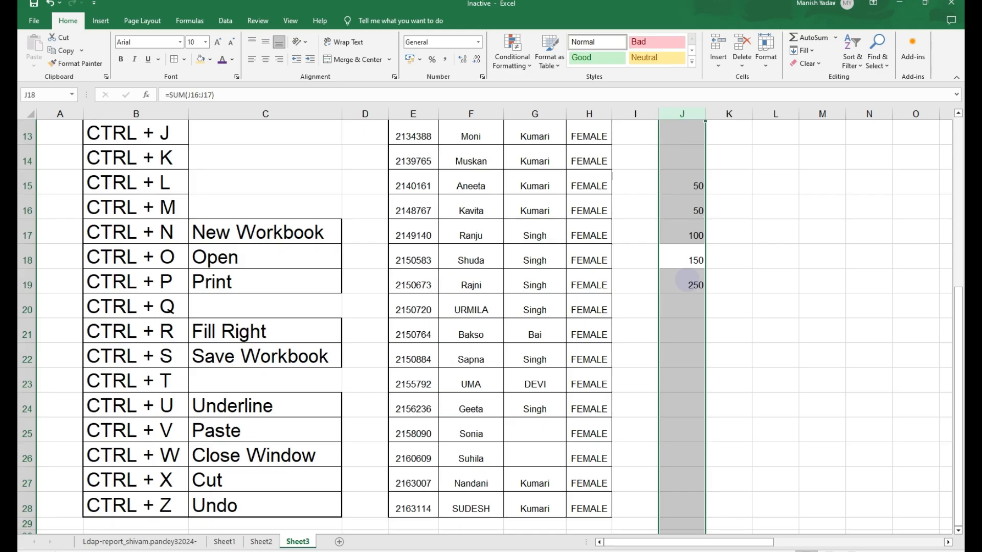
pyautogui.press('Delete')
pyautogui.press('Left')
pyautogui.press('Left')
pyautogui.press('Left')
pyautogui.press('Left')
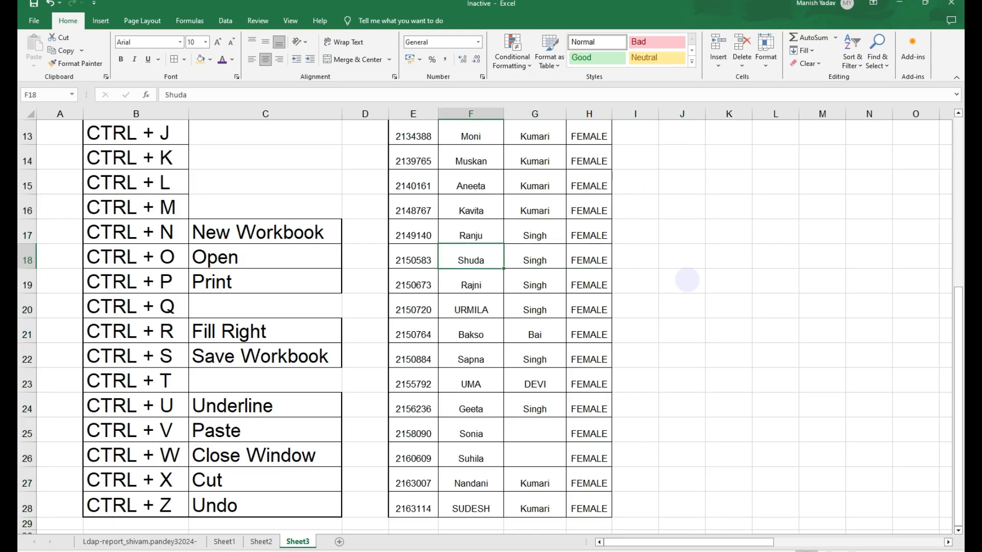
pyautogui.press('Left')
pyautogui.press('Left')
pyautogui.press('Left')
pyautogui.press('Up')
pyautogui.press('Up')
pyautogui.press('Up')
pyautogui.press('Up')
pyautogui.press('Up')
pyautogui.press('Up')
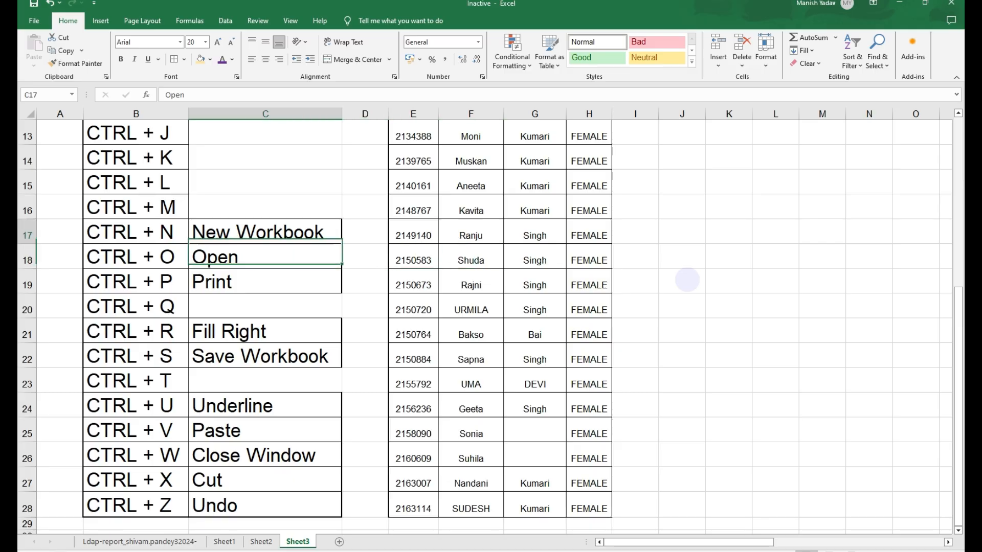
pyautogui.press('Up')
pyautogui.press('Up')
pyautogui.press('Up')
pyautogui.press('Up')
pyautogui.press('Up')
pyautogui.press('Up')
pyautogui.press('Up')
pyautogui.press('Up')
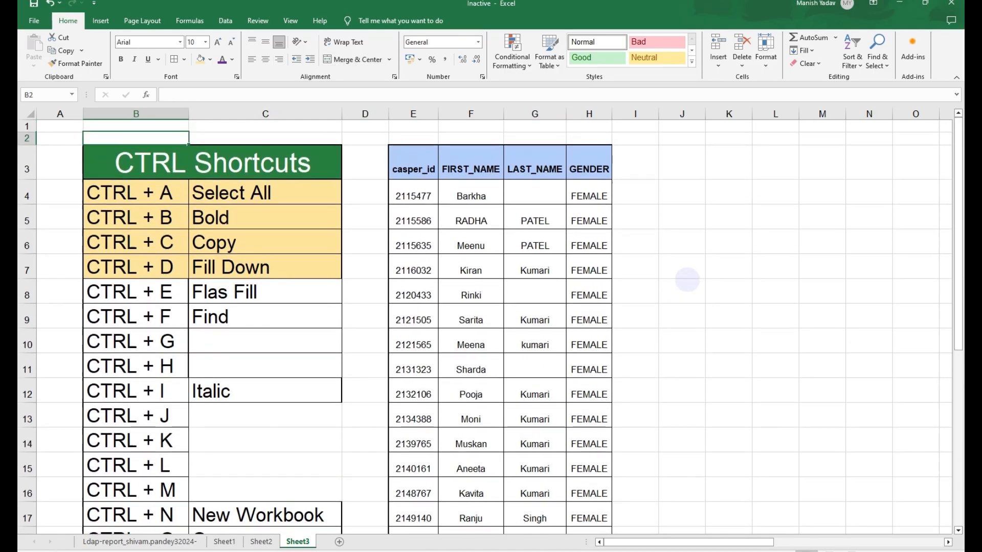
# - Insert a blank column before the FIRST_NAME column of the data table
pyautogui.press('Left')
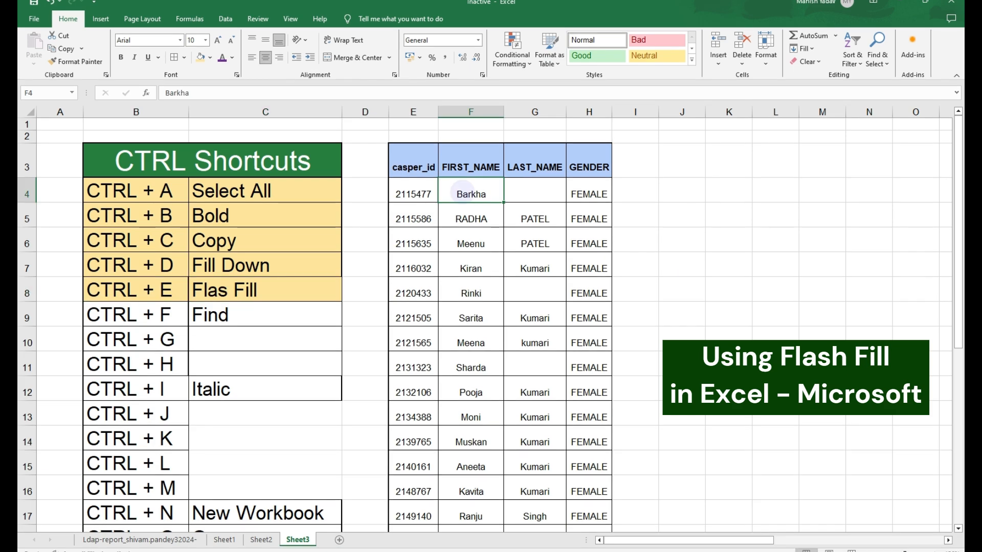
pyautogui.hotkey('ctrl', 'space')
pyautogui.hotkey('ctrl', 'shift', '+')
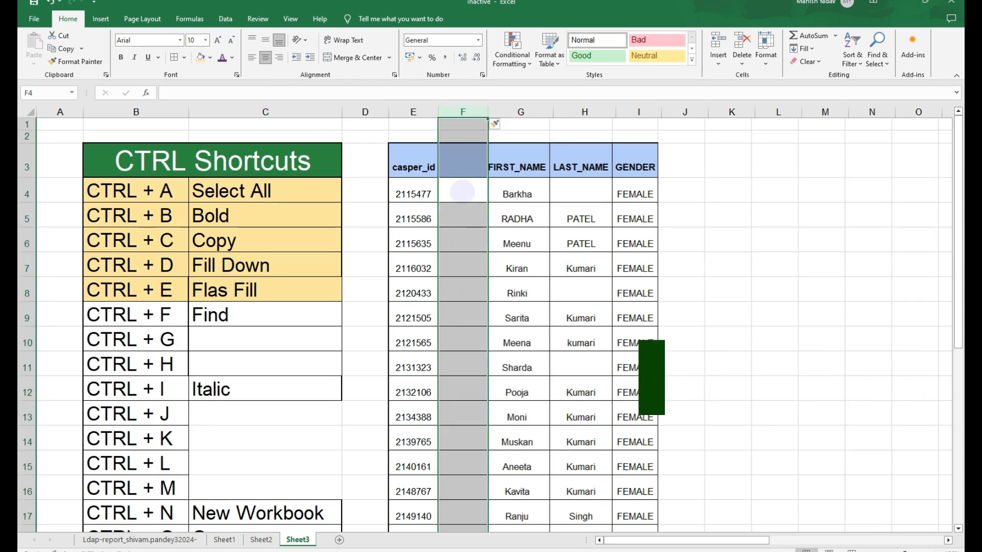
pyautogui.click(462, 193)
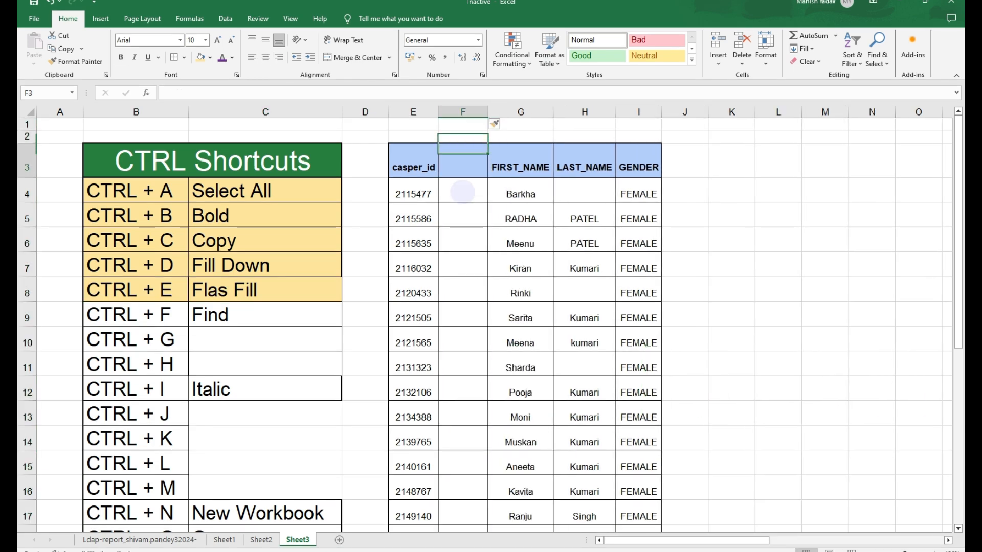
pyautogui.press('Left')
pyautogui.press('Right')
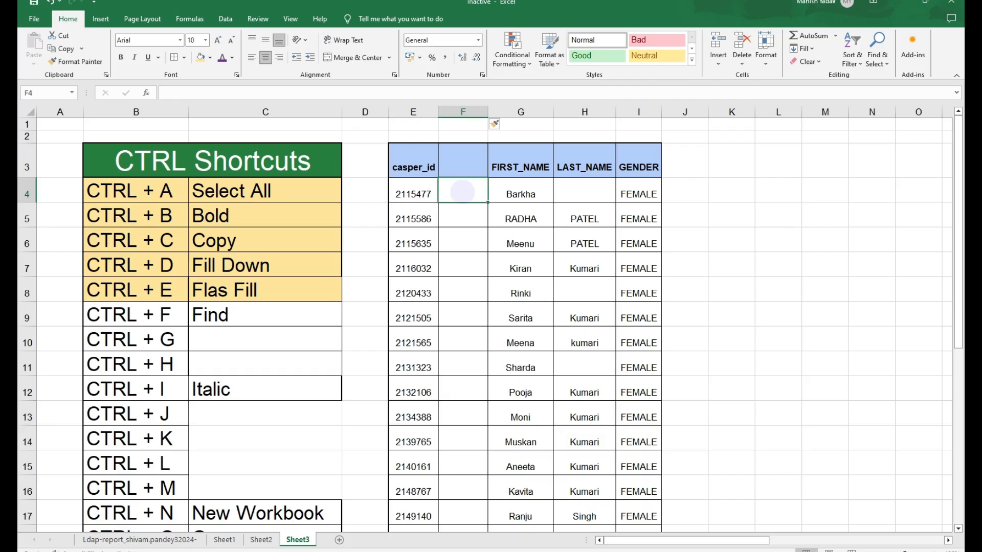
pyautogui.press('Left')
pyautogui.press('Right')
pyautogui.press('Left')
pyautogui.press('Down')
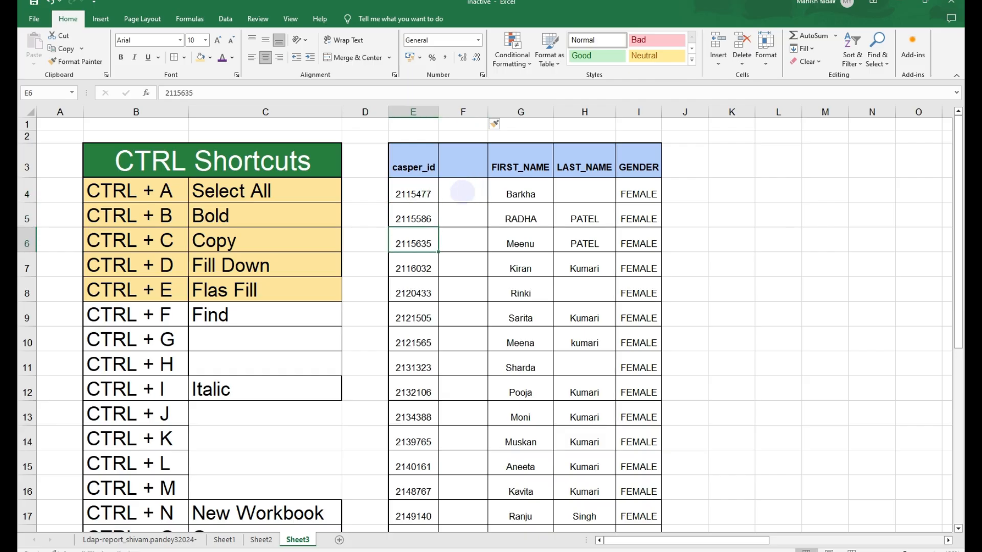
pyautogui.press('Right')
pyautogui.press('Down')
pyautogui.press('Down')
pyautogui.press('Left')
pyautogui.press('Up')
pyautogui.press('Right')
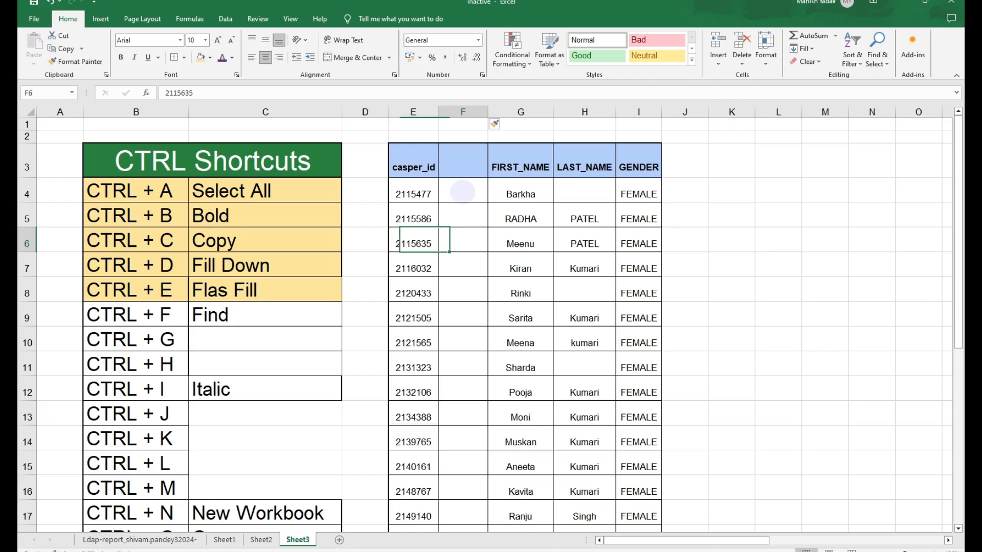
pyautogui.press('Up')
pyautogui.press('Up')
pyautogui.press('Up')
pyautogui.click(462, 192)
pyautogui.write('54')
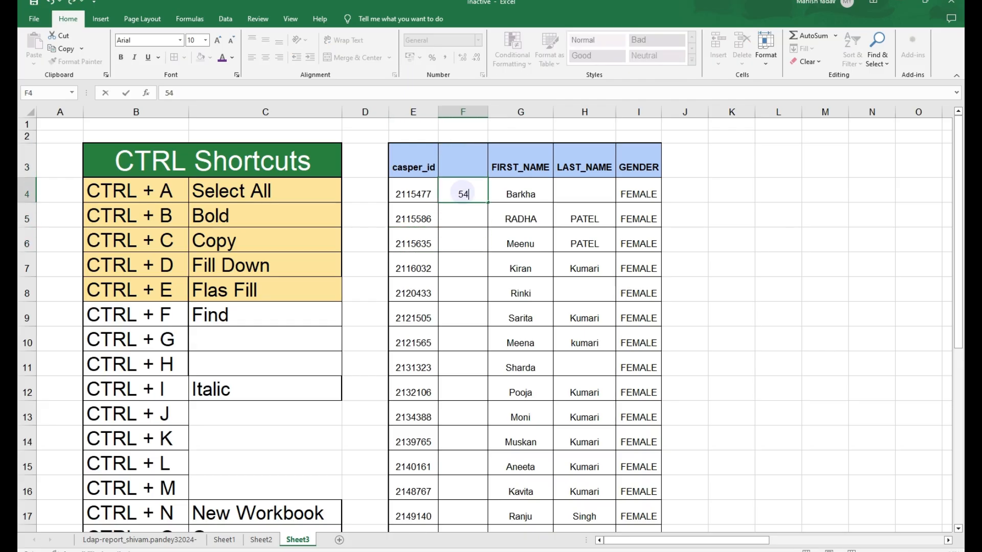
pyautogui.write('77')
pyautogui.press('Return')
pyautogui.write('55')
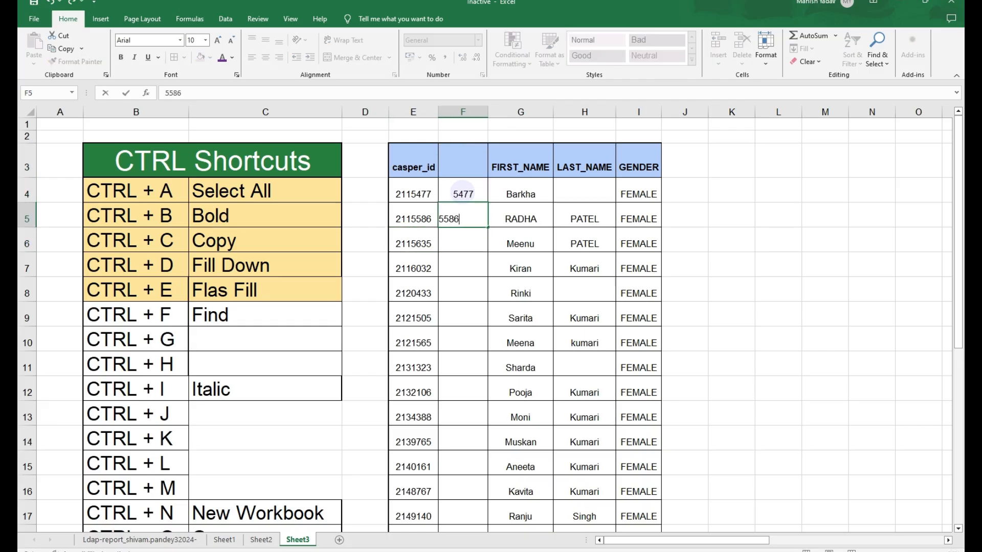
pyautogui.write('86')
pyautogui.press('Return')
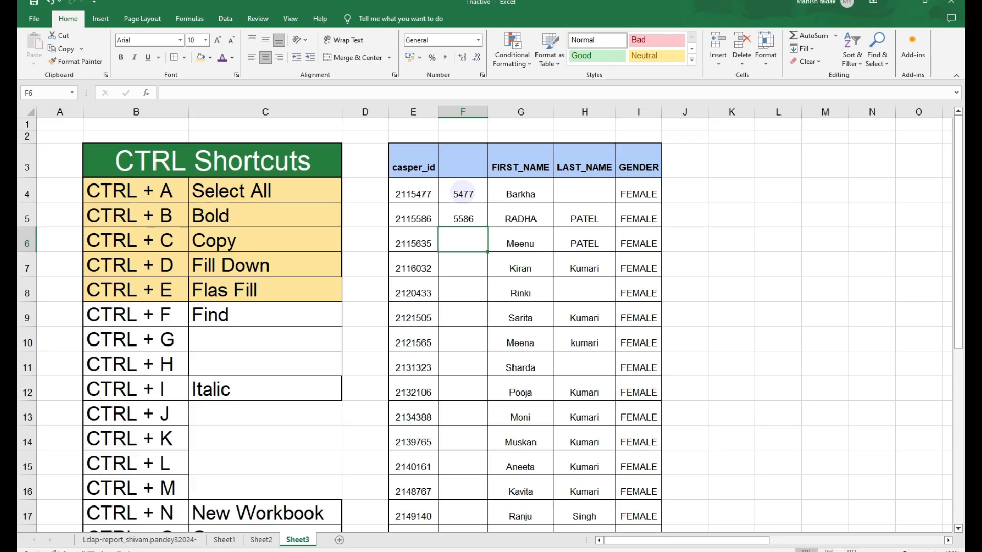
pyautogui.write('5635')
pyautogui.press('Return')
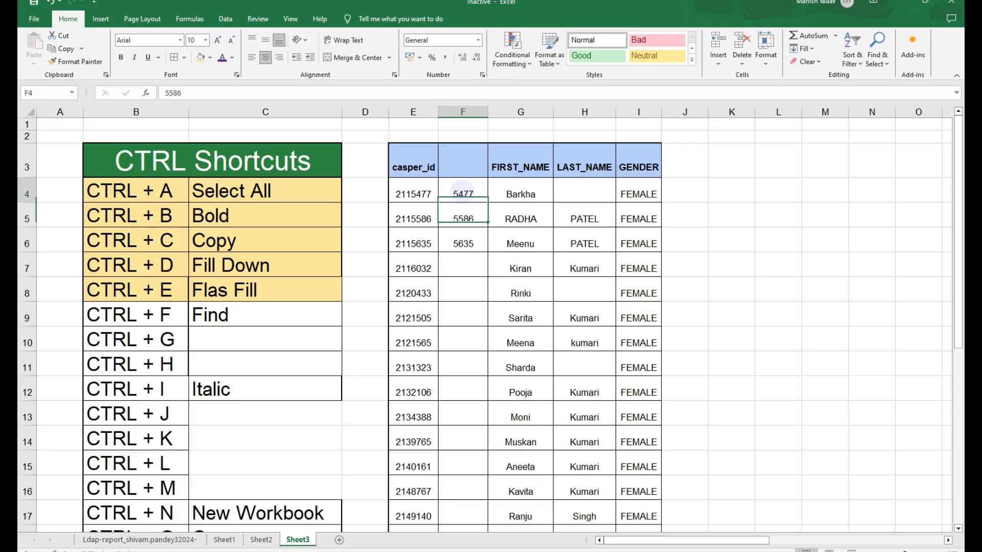
pyautogui.press('Delete')
pyautogui.press('Left')
pyautogui.press('Right')
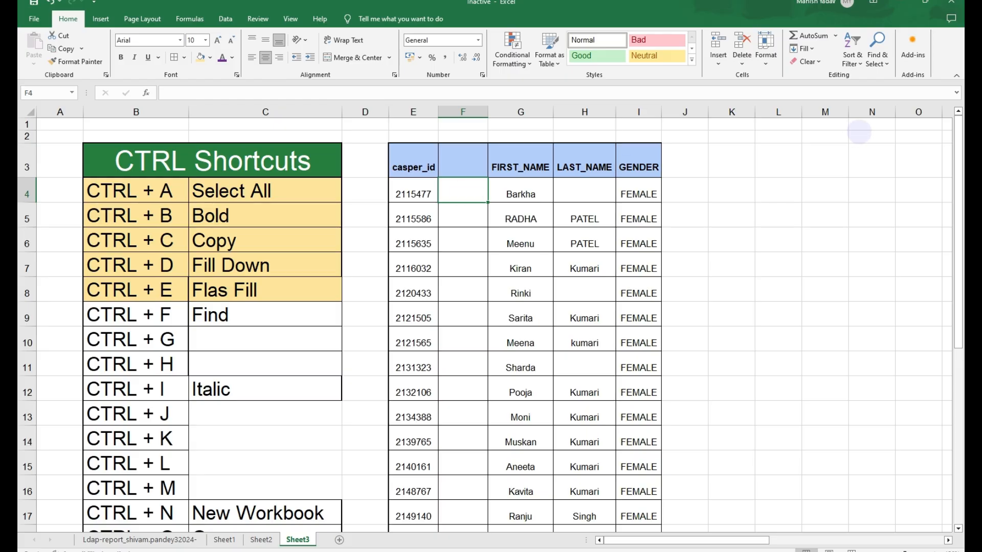
# - Enter 5477 in F4 and Flash Fill the new column with the last four digits of each casper_id
pyautogui.write('5477')
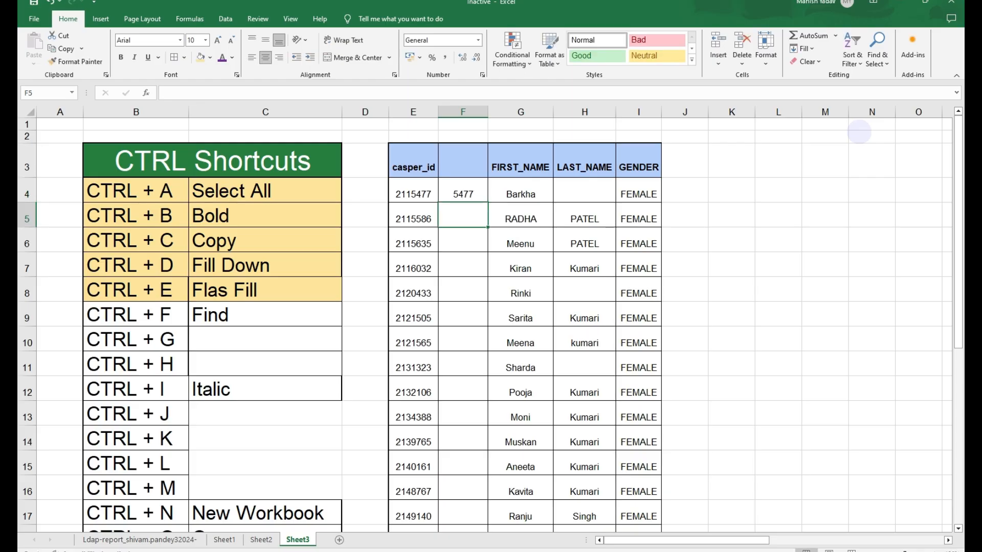
pyautogui.press('Left')
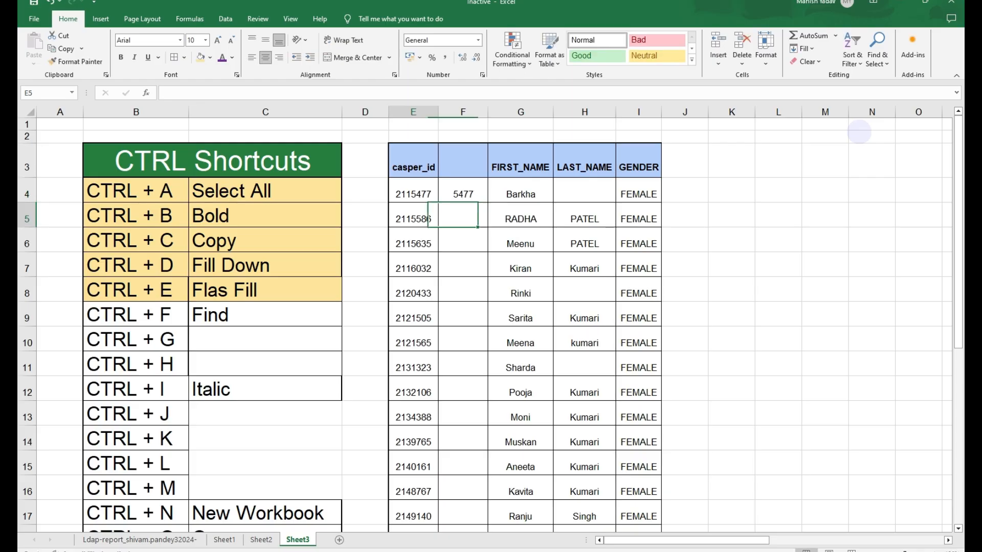
pyautogui.press('Right')
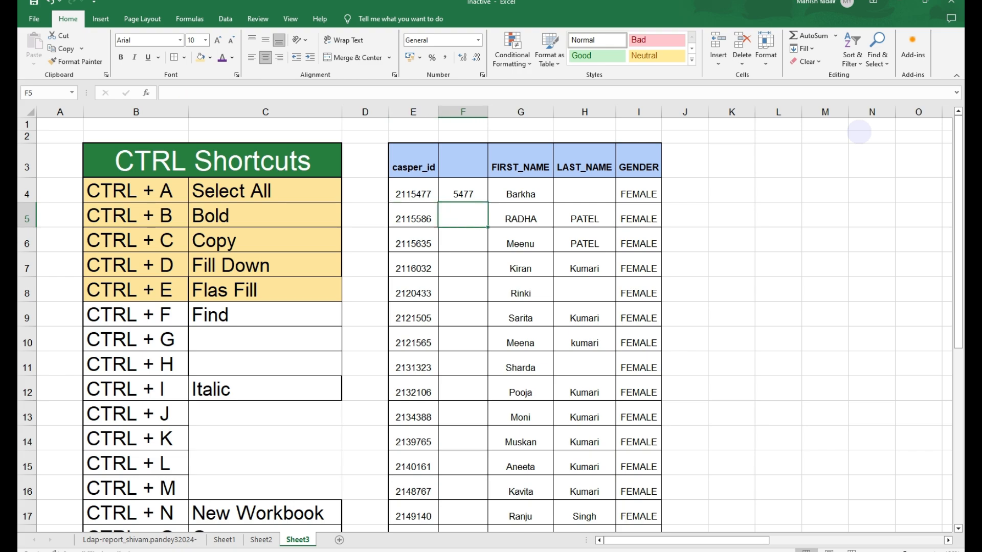
pyautogui.hotkey('ctrl', 'e')
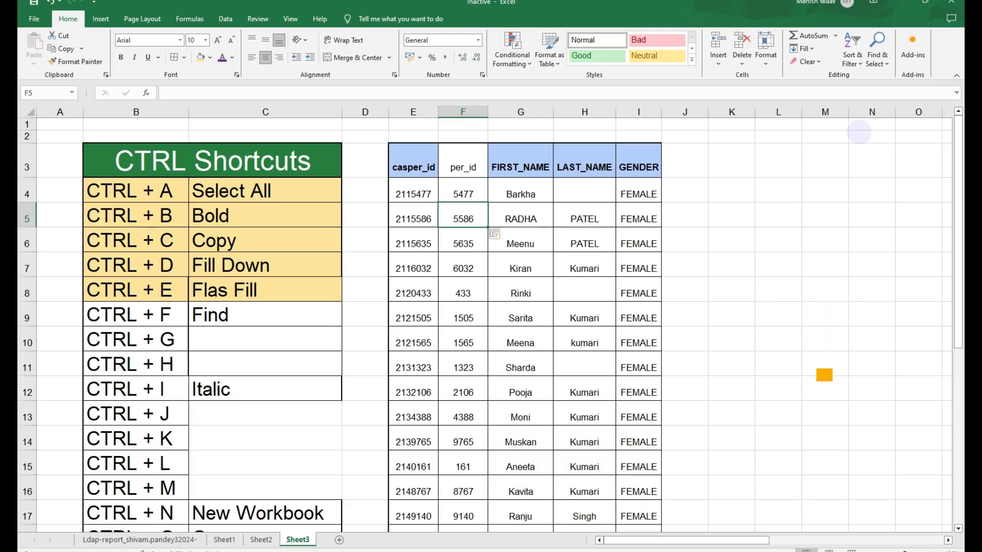
pyautogui.press('Down')
pyautogui.press('Down')
pyautogui.press('Down')
pyautogui.press('Down')
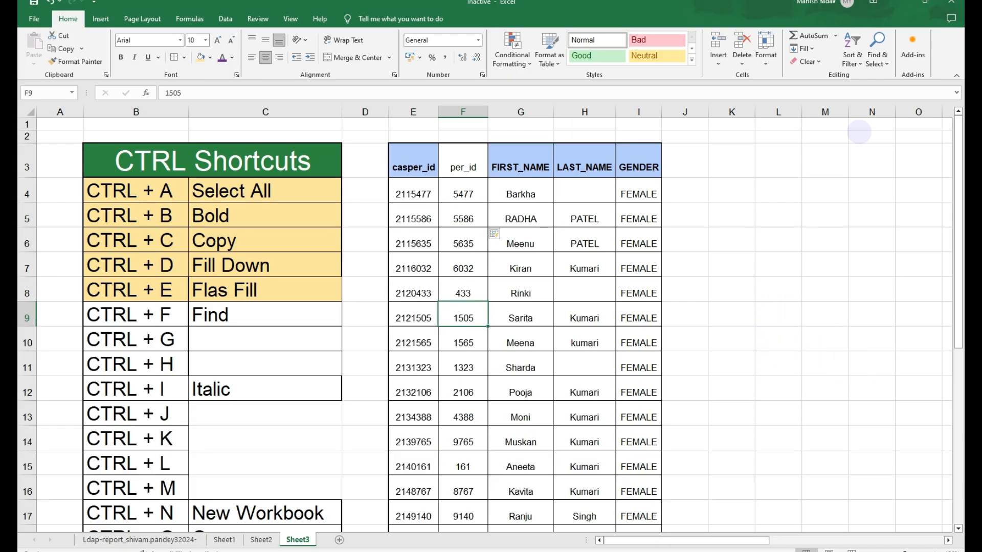
# - Change F4 to 15477 and Flash Fill the column again with the last five digits
pyautogui.hotkey('ctrl', 'Up')
pyautogui.hotkey('ctrl', 'Down')
pyautogui.hotkey('ctrl', 'Up')
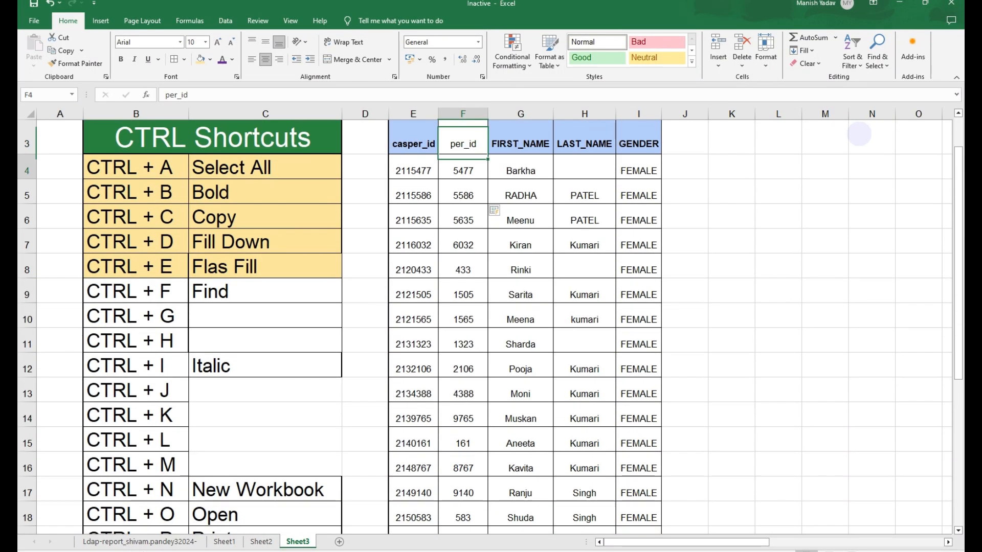
pyautogui.press('Down')
pyautogui.press('F2')
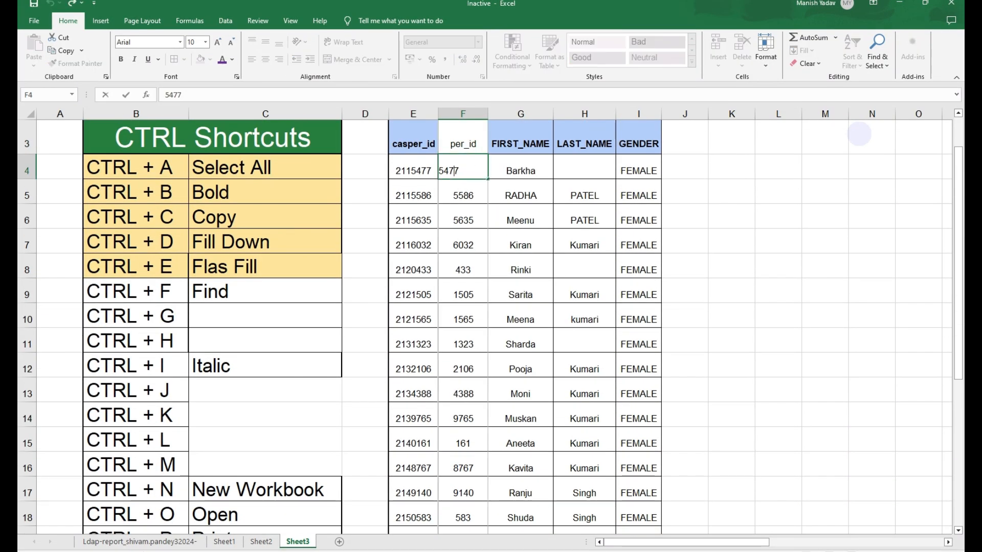
pyautogui.write('1')
pyautogui.press('Return')
pyautogui.hotkey('ctrl', 'e')
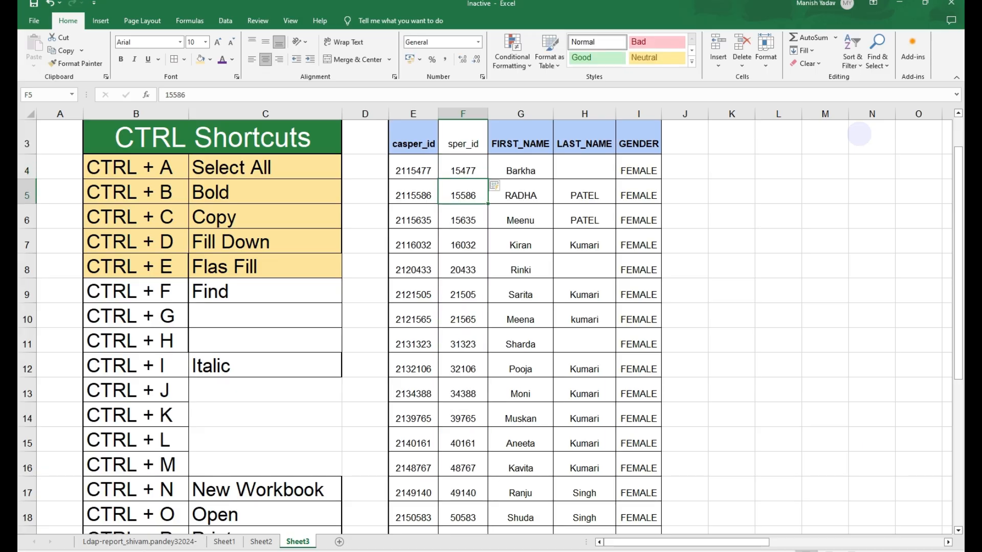
pyautogui.press('Down')
pyautogui.press('Up')
pyautogui.press('Up')
pyautogui.press('Up')
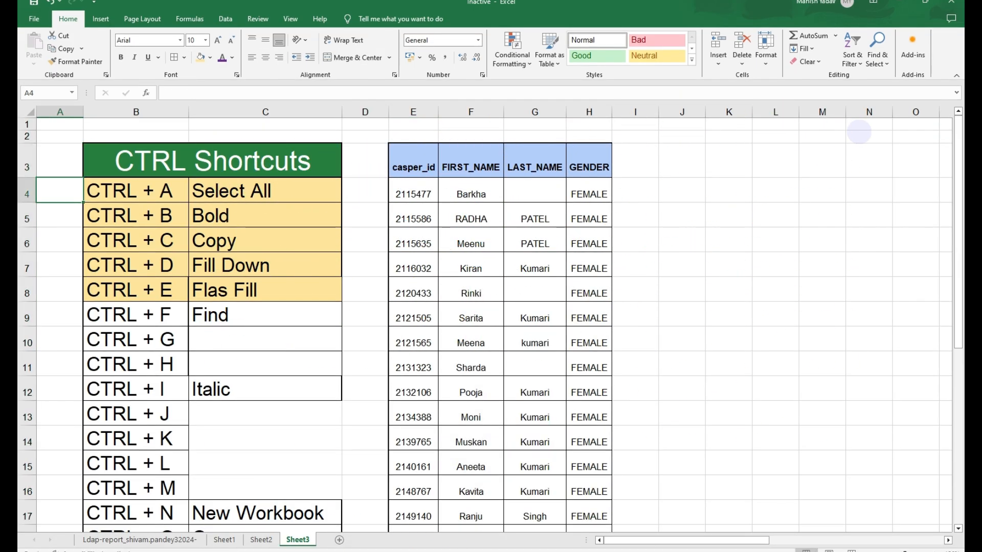
# - Highlight the CTRL + F row with the same fill colour as the rows above it
pyautogui.click(60, 338)
pyautogui.moveTo(130, 314); pyautogui.dragTo(266, 315)
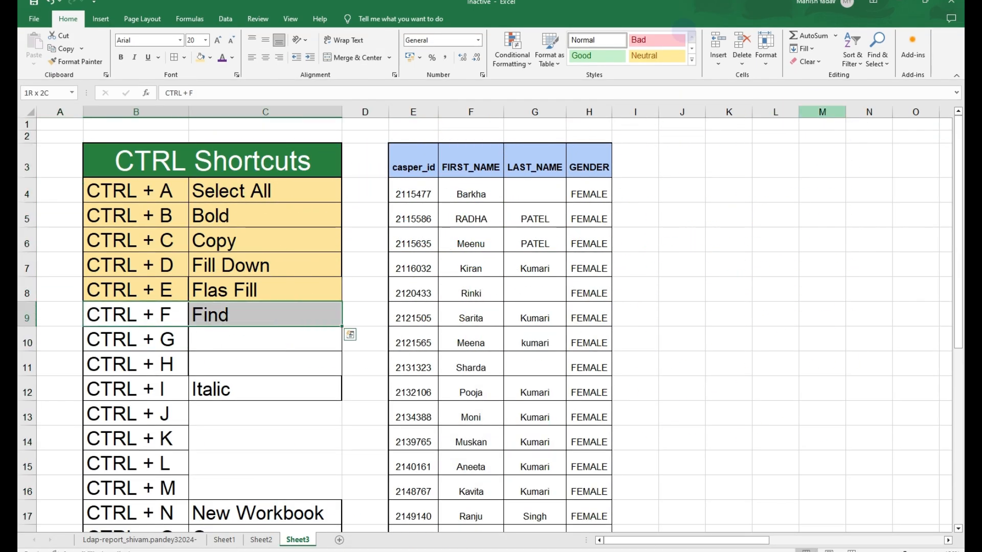
pyautogui.click(201, 56)
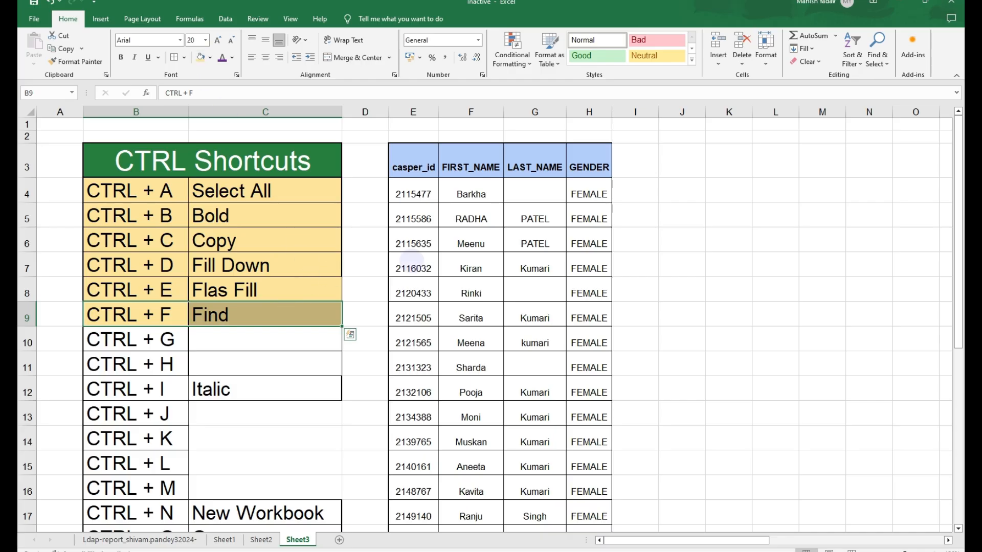
# - Colour the text of the CTRL + H row purple
pyautogui.moveTo(414, 167); pyautogui.dragTo(519, 312)
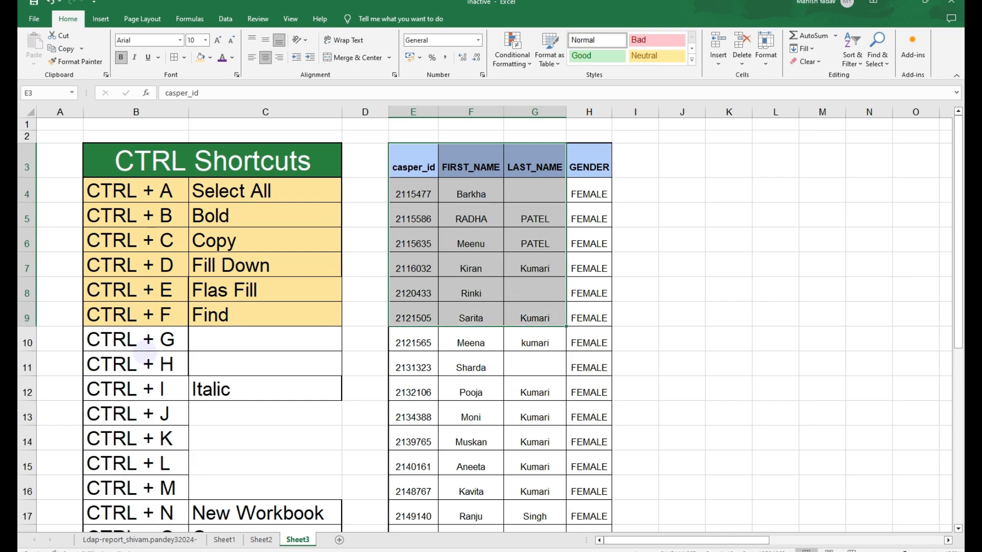
pyautogui.click(149, 315)
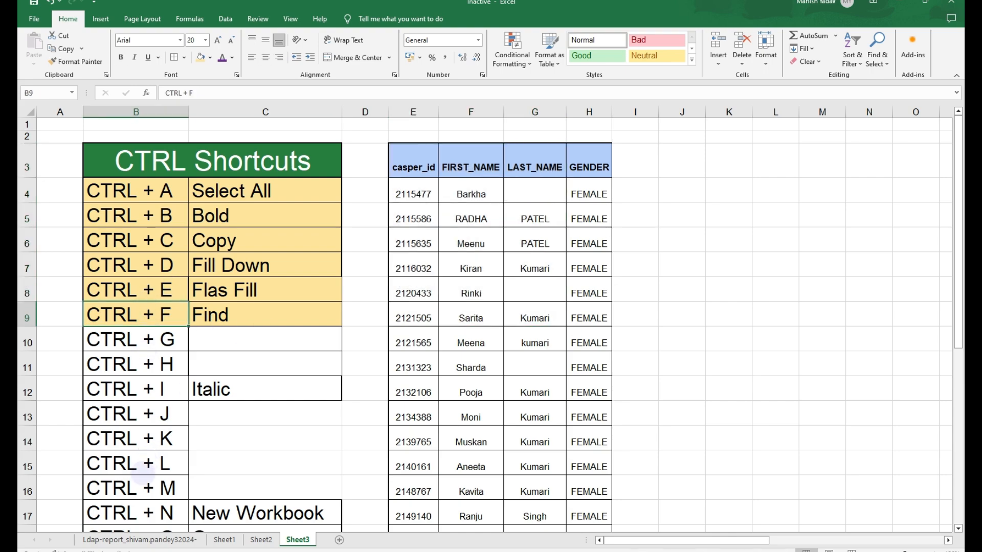
pyautogui.moveTo(153, 364); pyautogui.dragTo(229, 366)
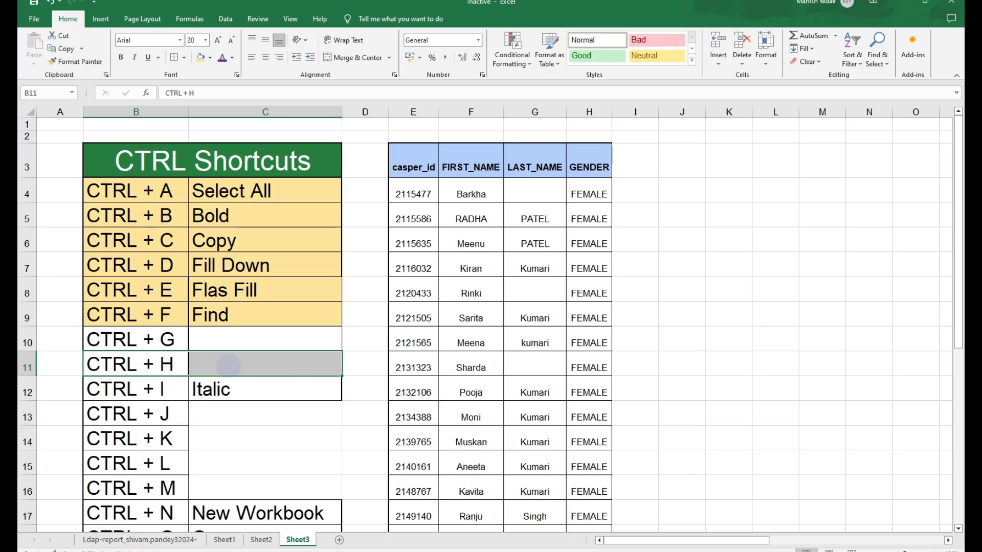
pyautogui.click(222, 57)
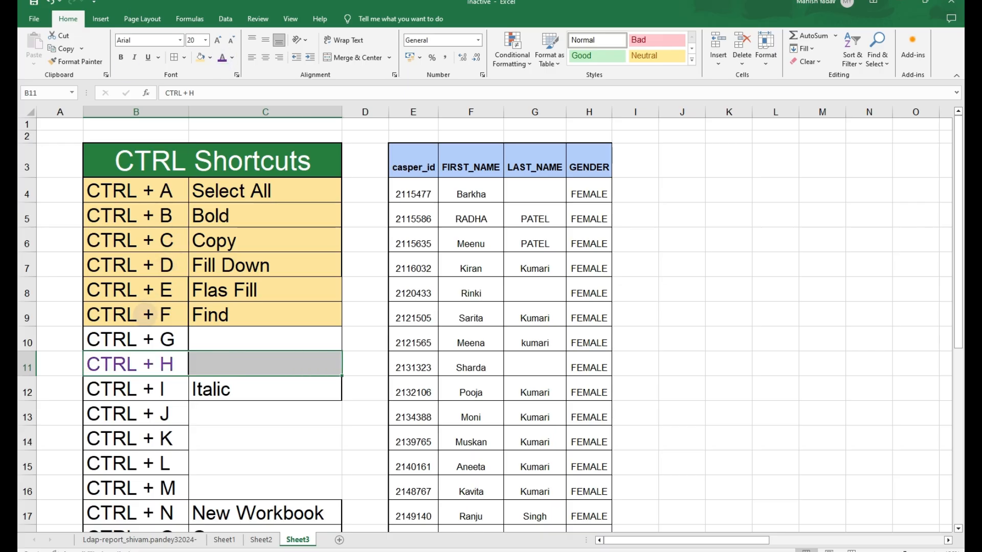
# - Colour the text of the CTRL + F row purple as well
pyautogui.click(183, 314)
pyautogui.moveTo(183, 315); pyautogui.dragTo(197, 315)
pyautogui.click(222, 57)
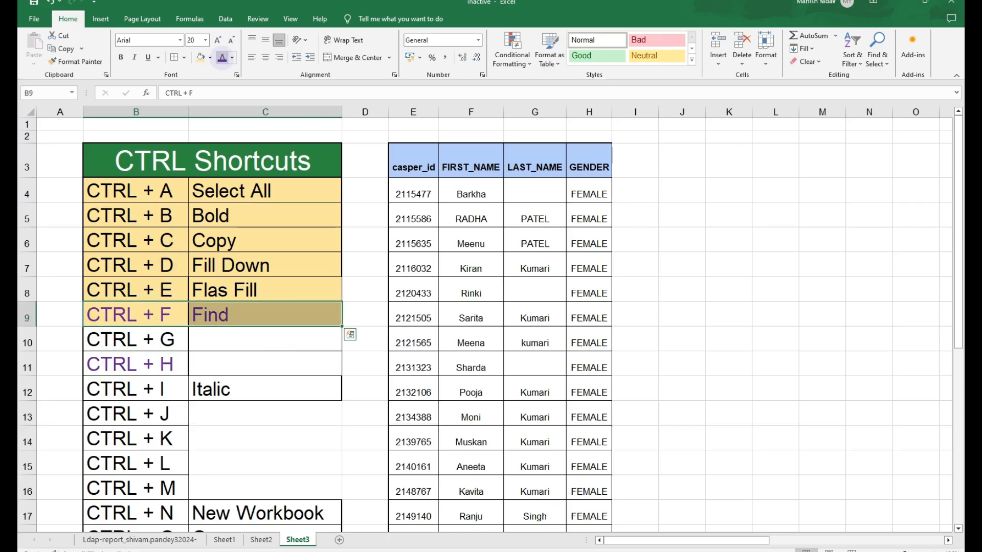
pyautogui.click(143, 318)
pyautogui.click(413, 269)
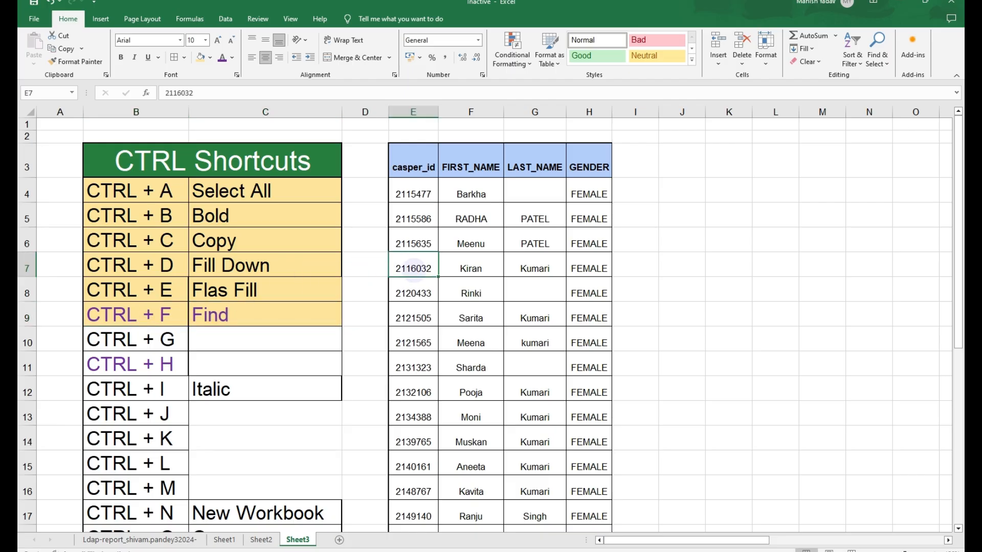
# - Open the Find dialog, switch it to Find and Replace, and close it
pyautogui.hotkey('ctrl', 'f')
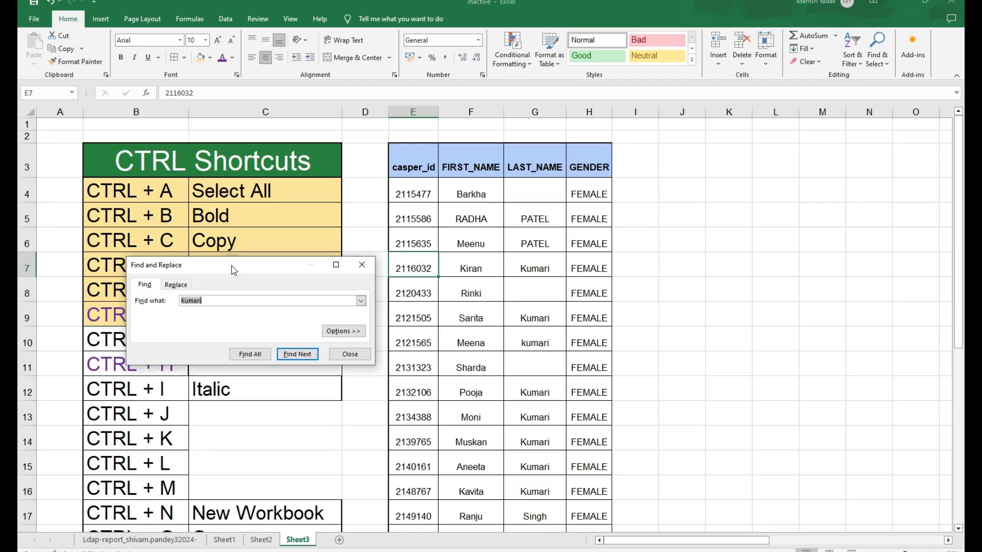
pyautogui.hotkey('ctrl', 'h')
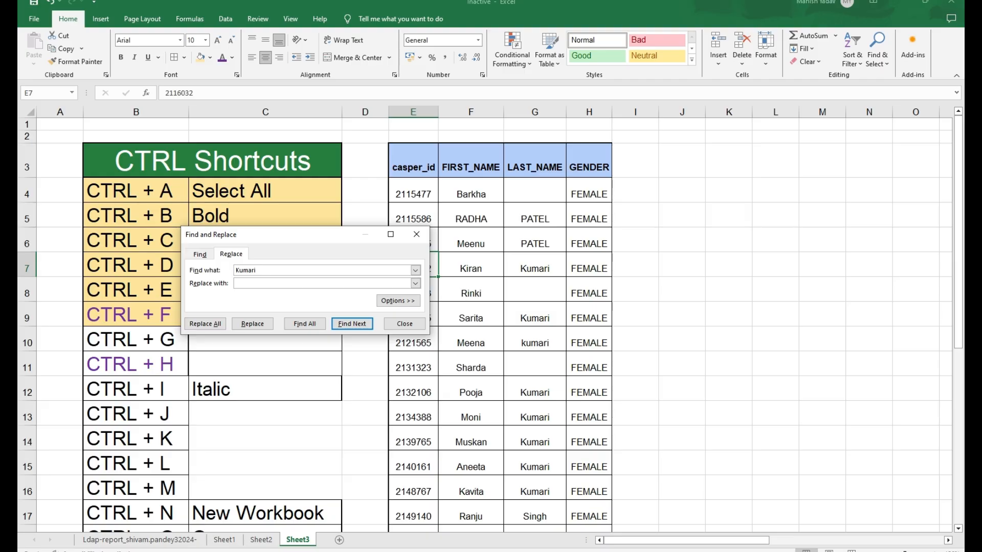
pyautogui.doubleClick(249, 270)
pyautogui.click(416, 234)
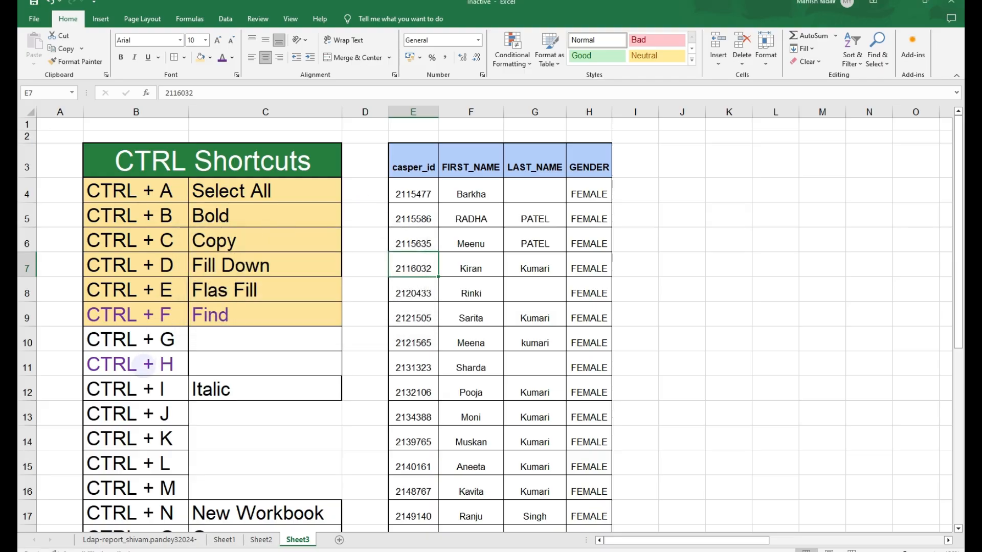
# - Reopen Find and Replace, switch between its Find and Replace tabs, and close the dialog
pyautogui.click(145, 365)
pyautogui.hotkey('ctrl', 'h')
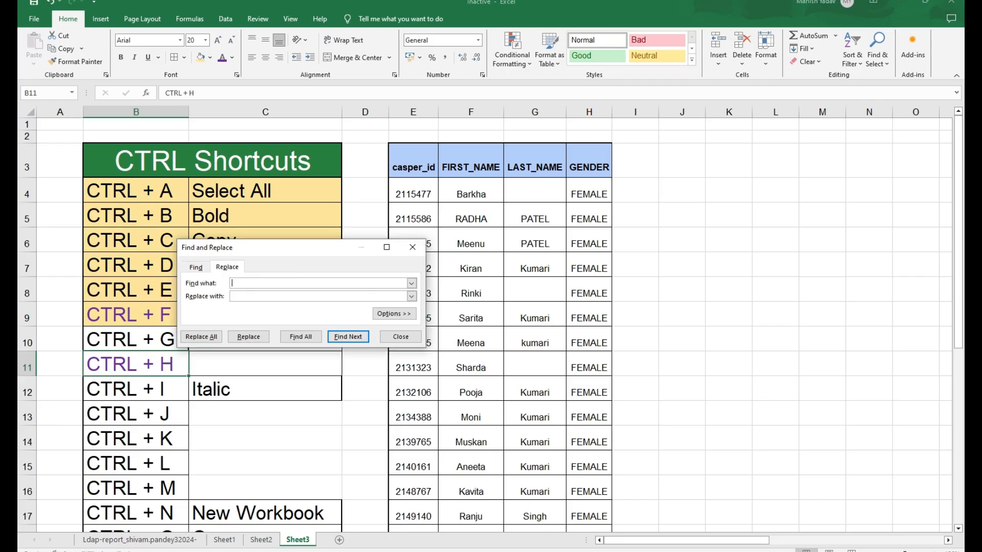
pyautogui.click(196, 267)
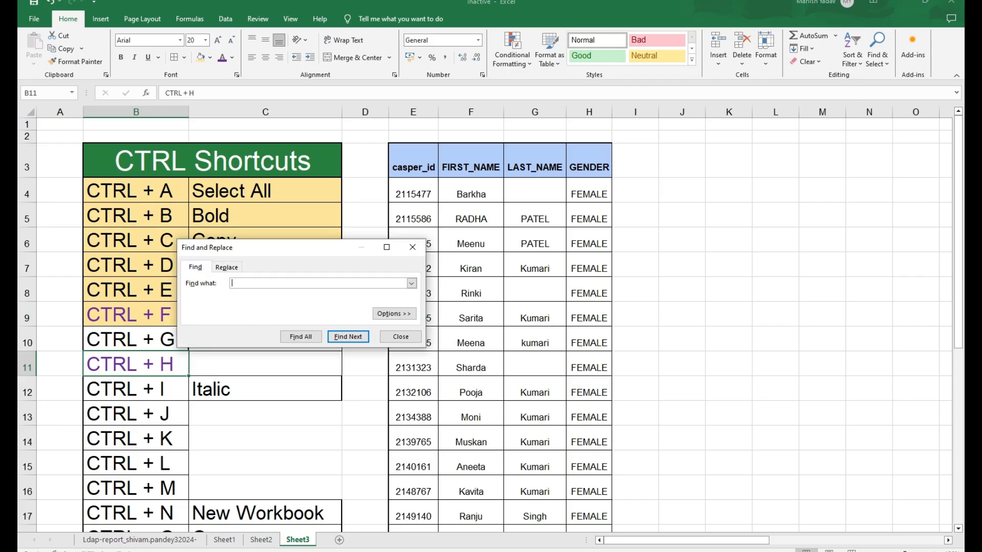
pyautogui.click(227, 267)
pyautogui.click(412, 247)
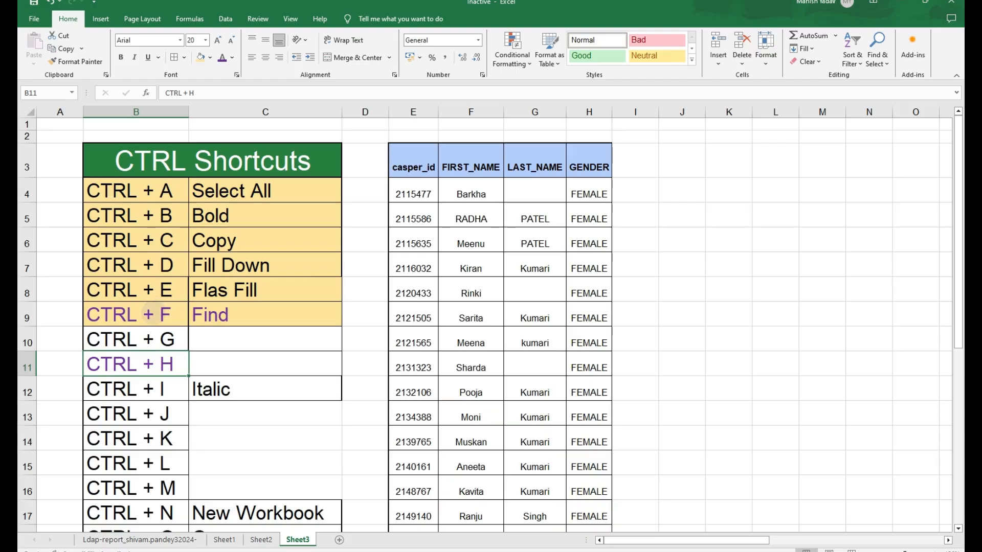
# - Select the CTRL + F row and use Find to search the sheet for Rinki
pyautogui.click(153, 313)
pyautogui.hotkey('ctrl', 'f')
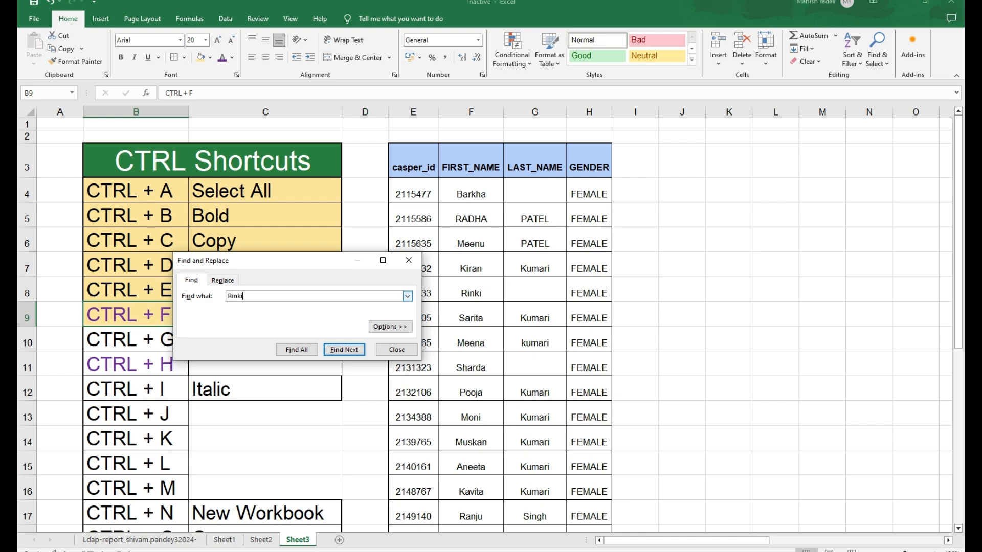
pyautogui.press('Return')
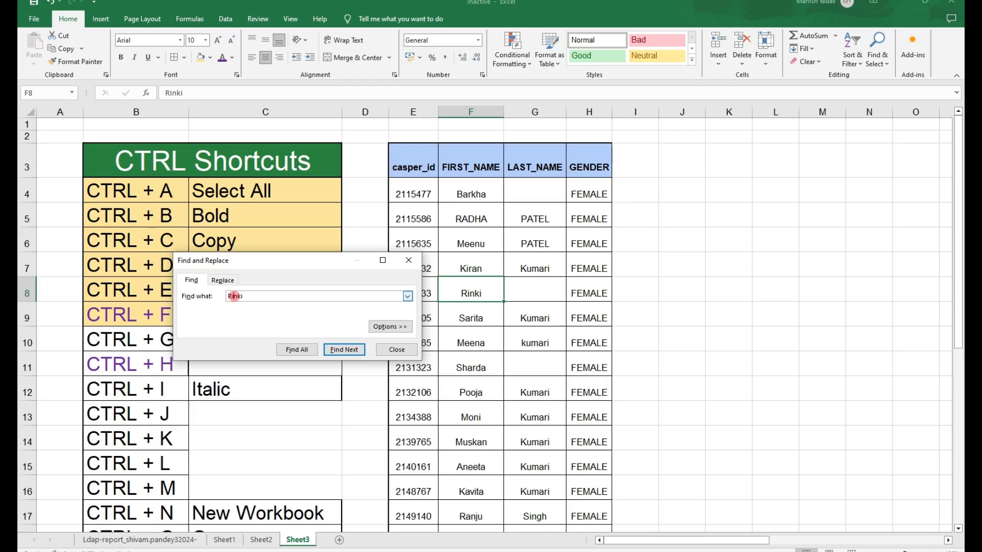
# - Find all cells containing Female, browse the list of matches, and close the dialog
pyautogui.doubleClick(234, 296)
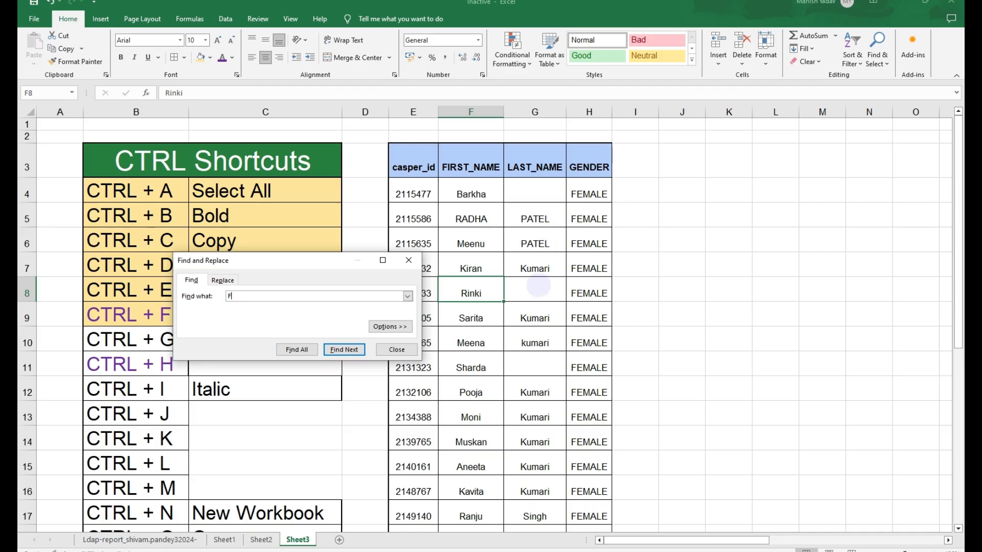
pyautogui.write('Female')
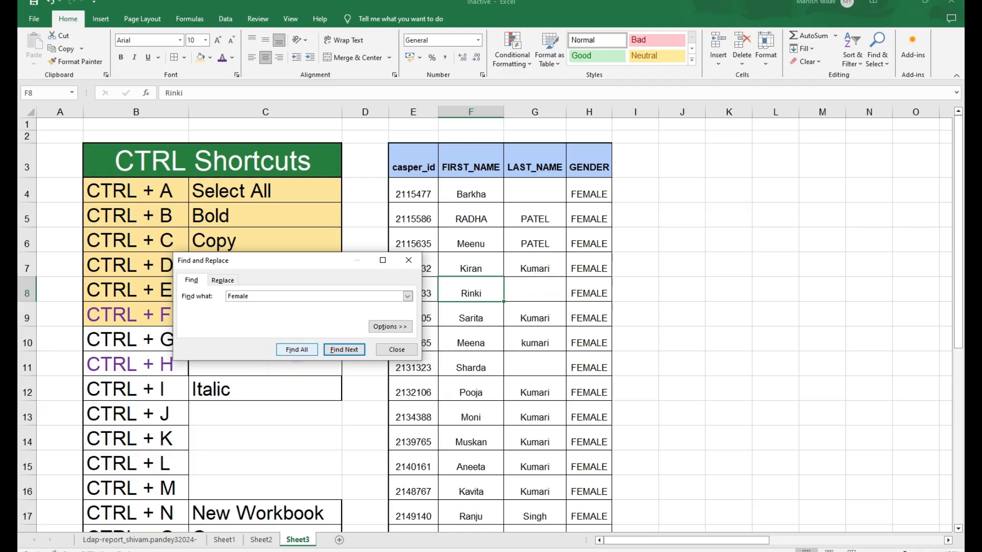
pyautogui.click(297, 349)
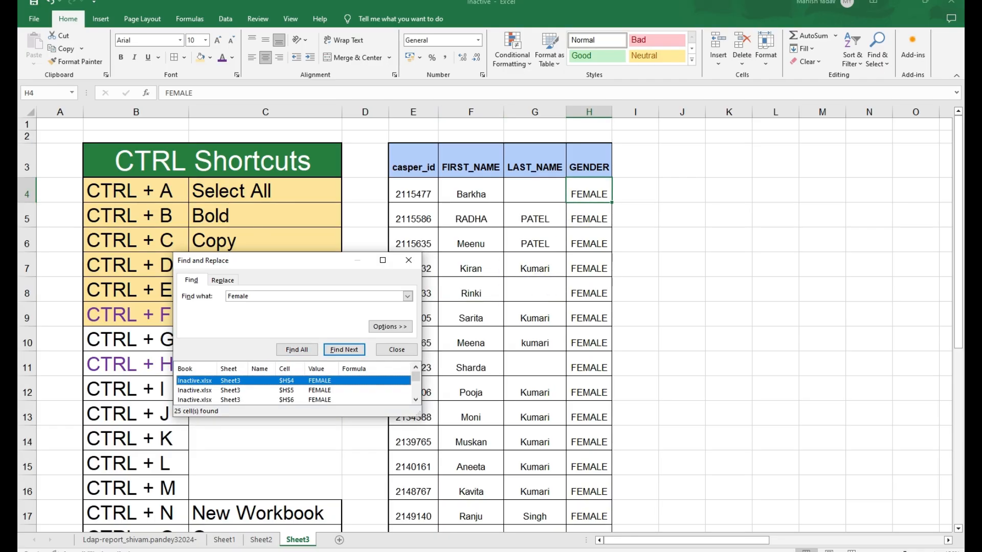
pyautogui.scroll(-2, 194, 380)
pyautogui.scroll(-6, 194, 381)
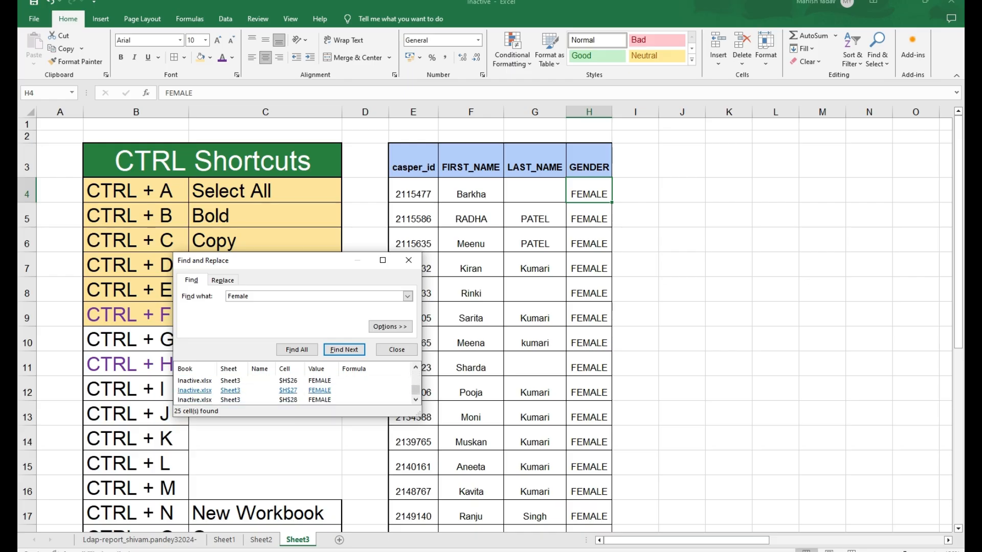
pyautogui.click(408, 260)
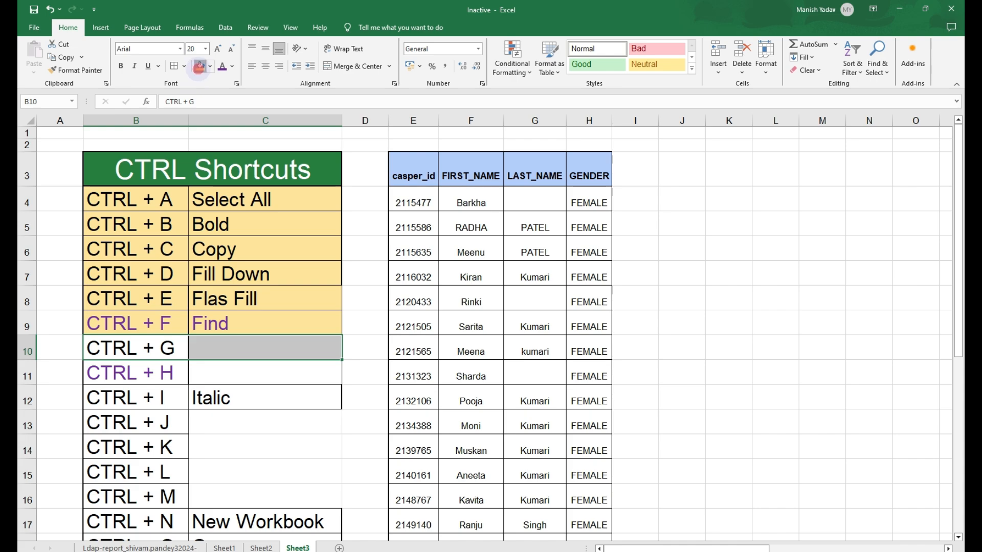
# - Highlight the CTRL + G row with the orange fill colour
pyautogui.click(200, 66)
pyautogui.click(159, 348)
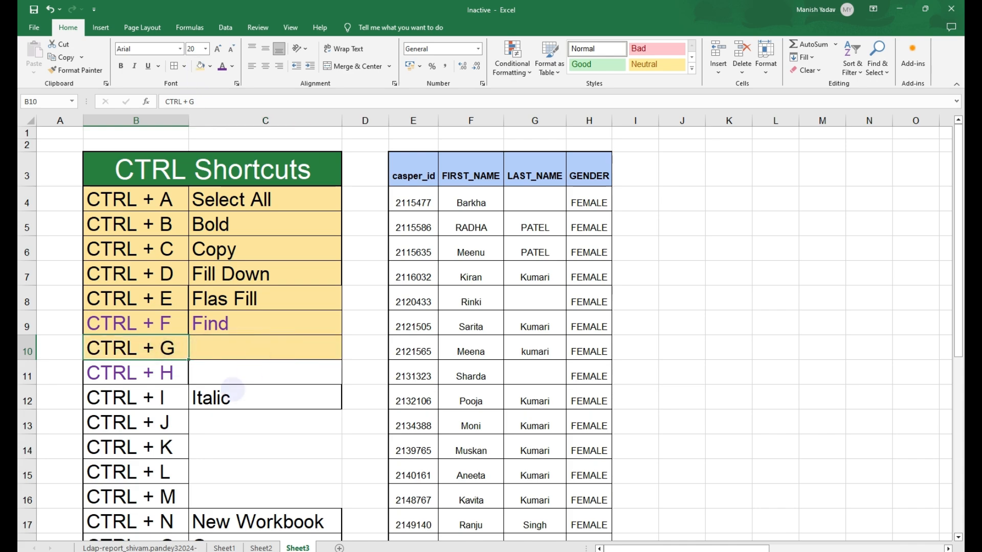
pyautogui.click(233, 390)
pyautogui.moveTo(156, 349); pyautogui.dragTo(234, 348)
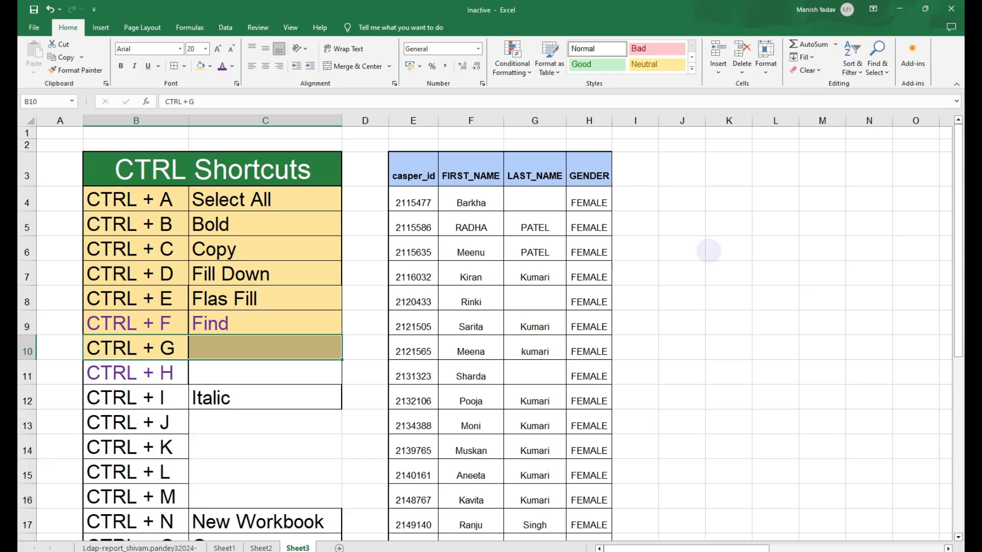
# - Open the Go To dialog and its Go To Special options, then close them
pyautogui.hotkey('ctrl', 'g')
pyautogui.moveTo(148, 199); pyautogui.dragTo(265, 201)
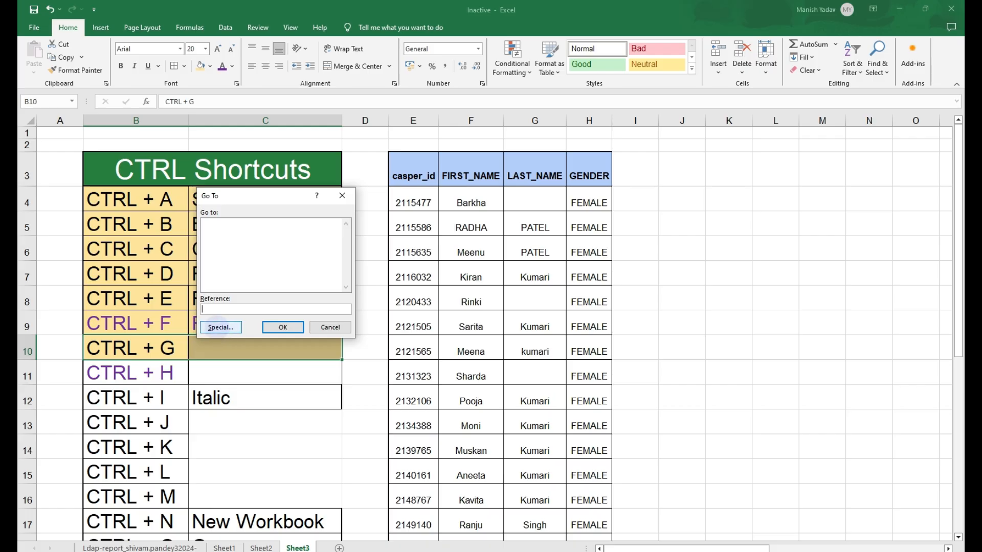
pyautogui.click(217, 327)
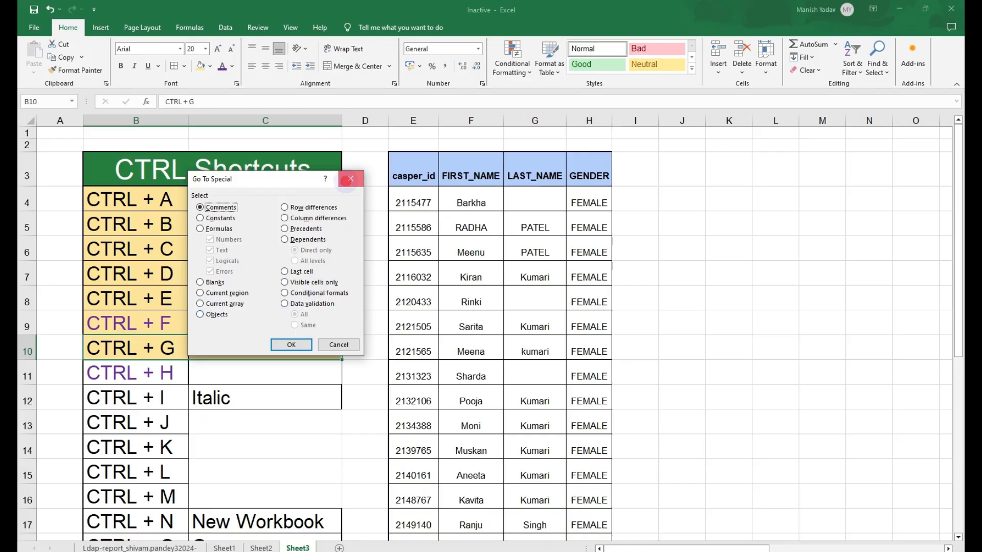
pyautogui.click(350, 179)
# - Select the whole data table and use Go To Special to select its blank cells
pyautogui.moveTo(424, 175); pyautogui.dragTo(593, 492)
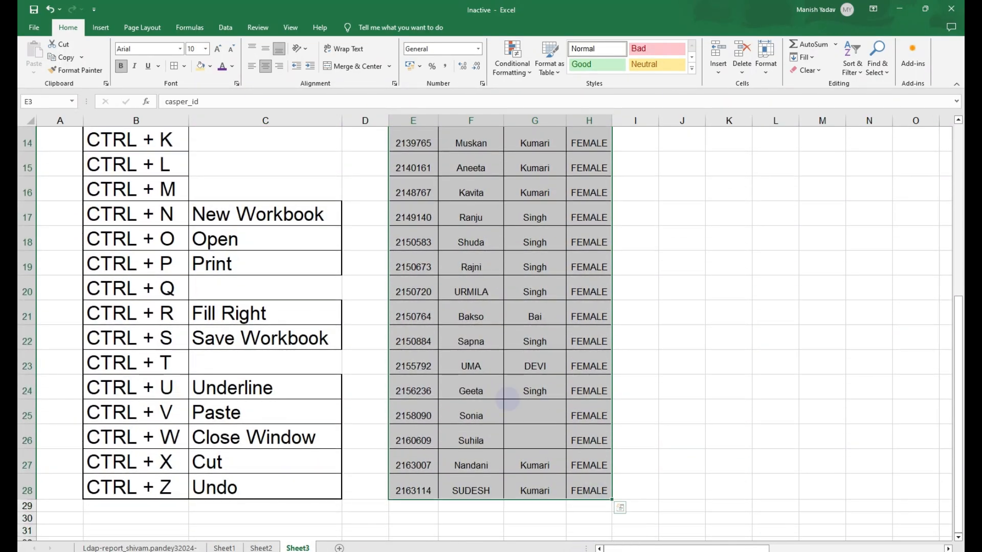
pyautogui.click(469, 330)
pyautogui.hotkey('ctrl', 'a')
pyautogui.hotkey('ctrl', 'g')
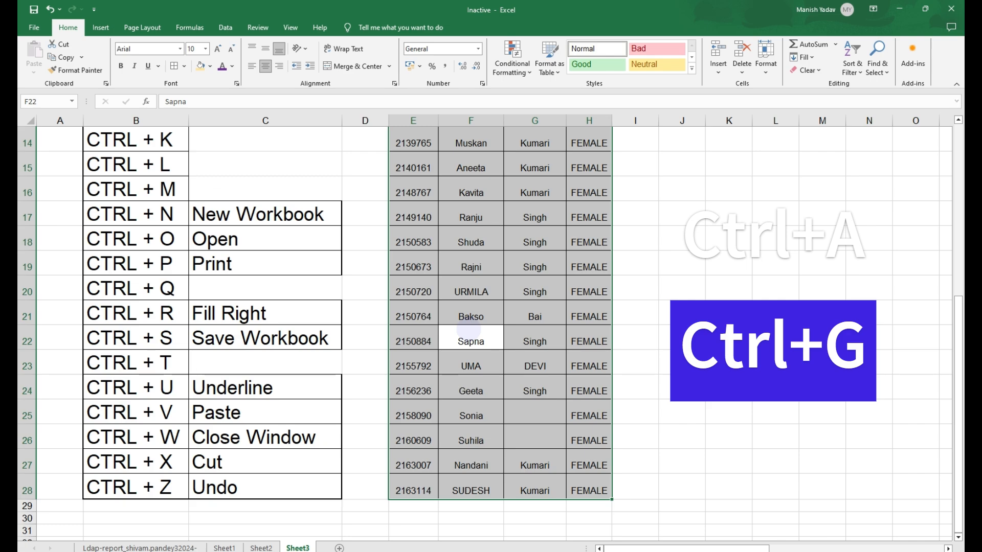
pyautogui.click(214, 326)
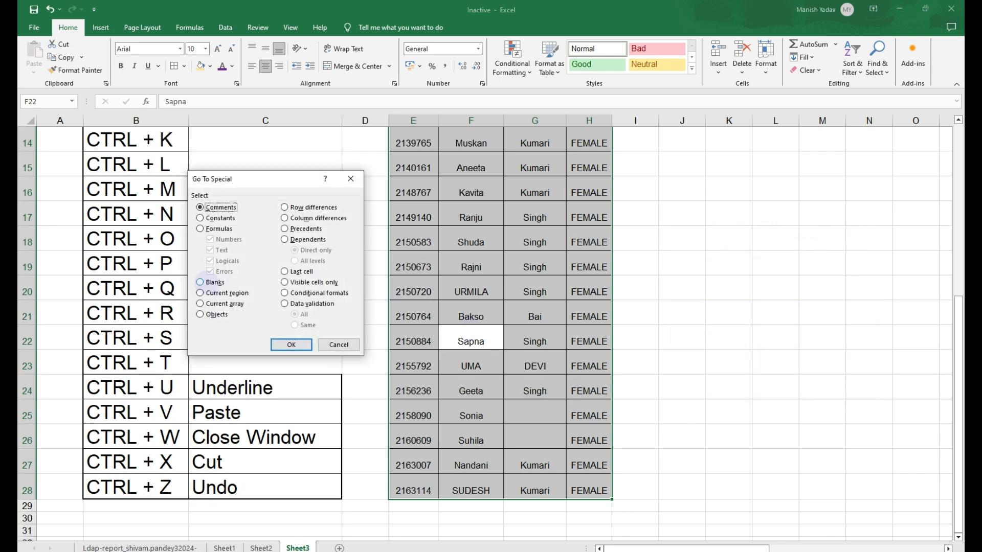
pyautogui.click(200, 282)
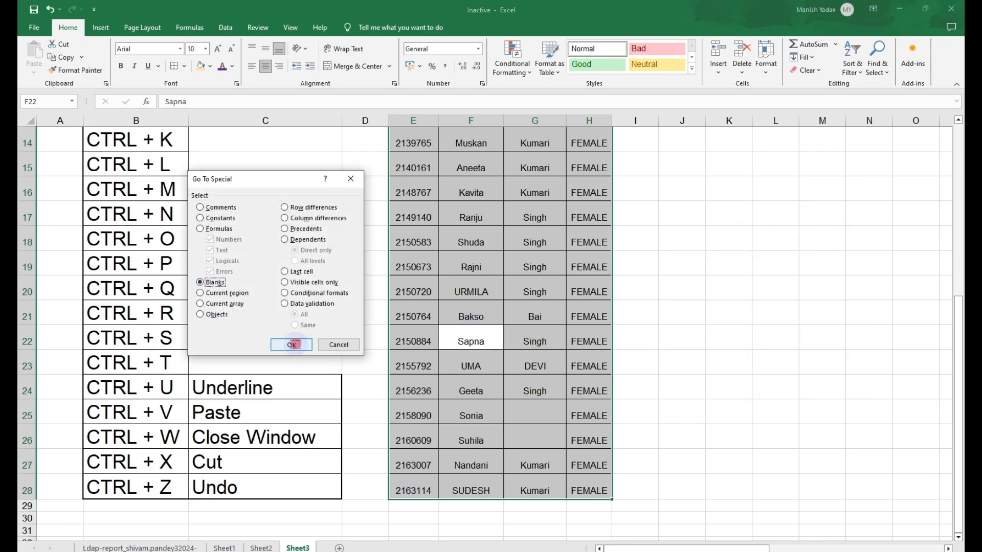
pyautogui.click(291, 345)
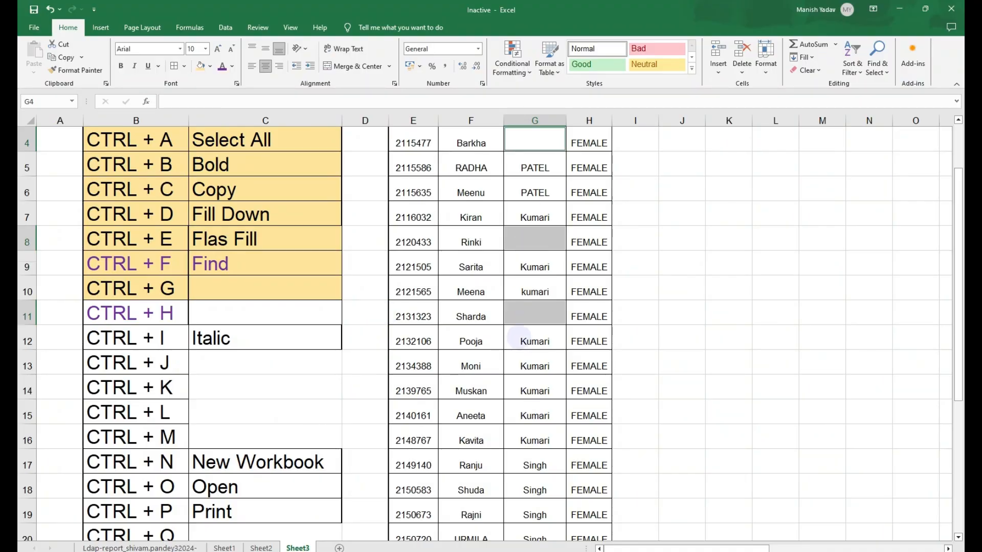
# - Enter Fill into all selected blank cells at once
pyautogui.write('Fil')
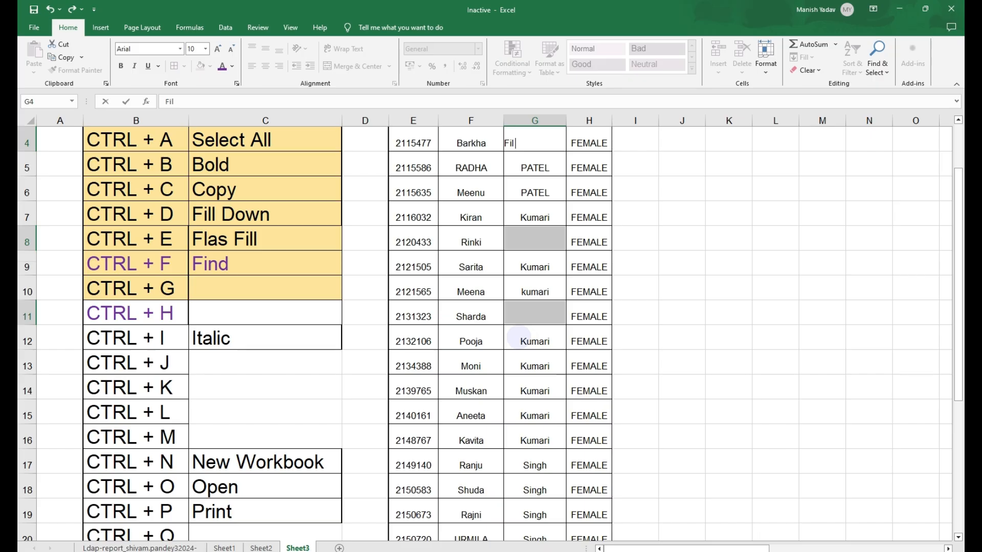
pyautogui.write('l')
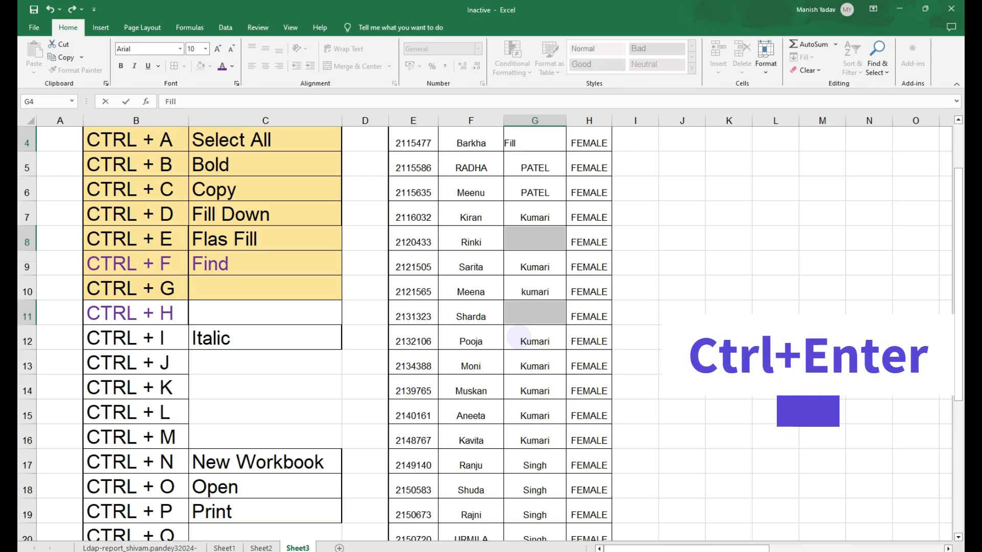
pyautogui.hotkey('ctrl', 'Return')
# - Jump to the data edges of the LAST_NAME column and back to the top of the sheet
pyautogui.hotkey('ctrl', 'Down')
pyautogui.hotkey('ctrl', 'Down')
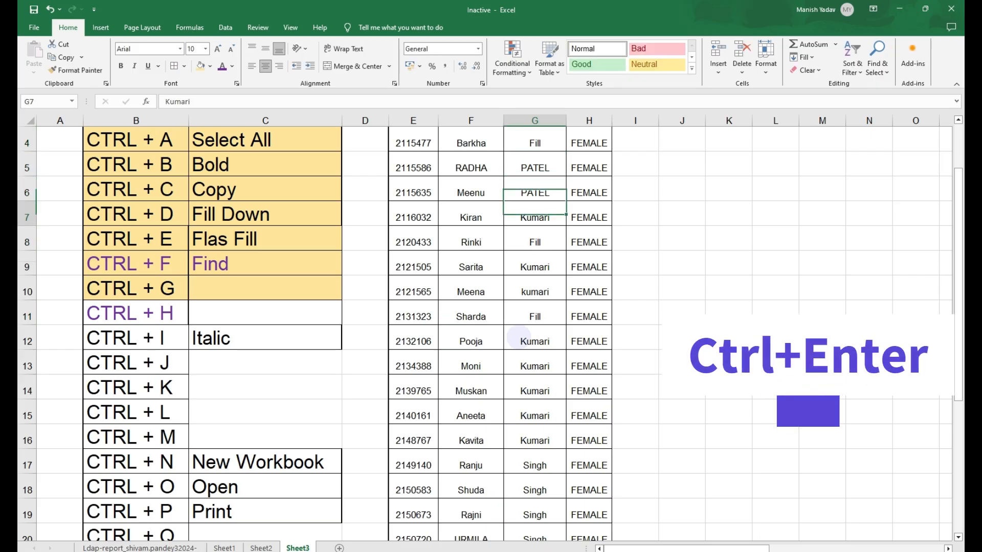
pyautogui.hotkey('ctrl', 'Up')
pyautogui.hotkey('ctrl', 'Up')
pyautogui.hotkey('ctrl', 'Up')
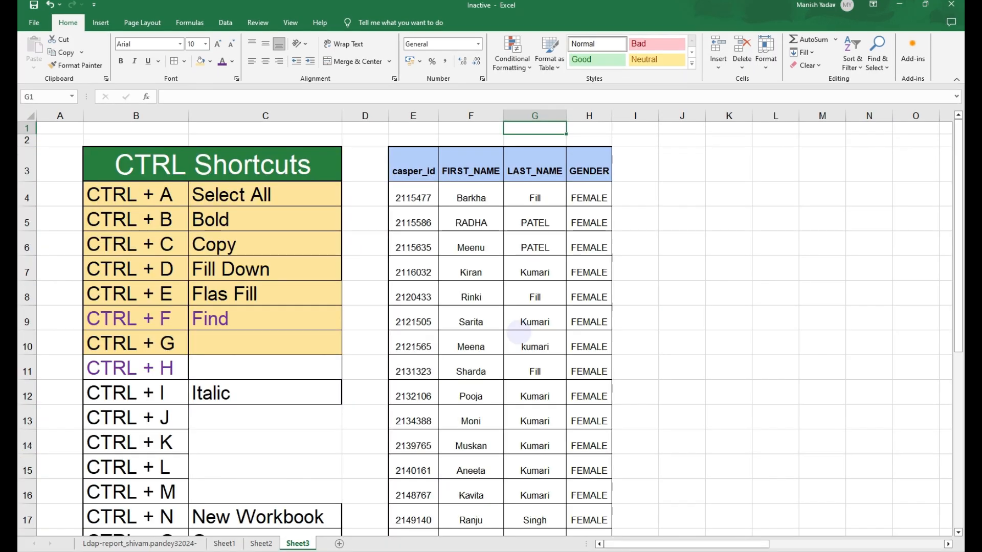
# - Undo the filling of the blank cells and return to the shortcut list
pyautogui.hotkey('ctrl', 'z')
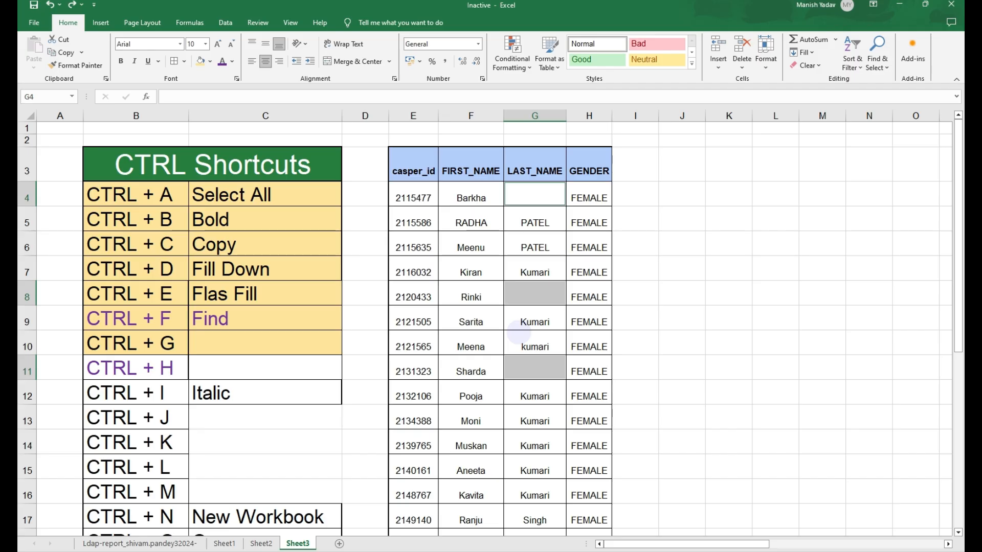
pyautogui.press('Left')
pyautogui.press('Left')
pyautogui.press('Left')
pyautogui.press('Left')
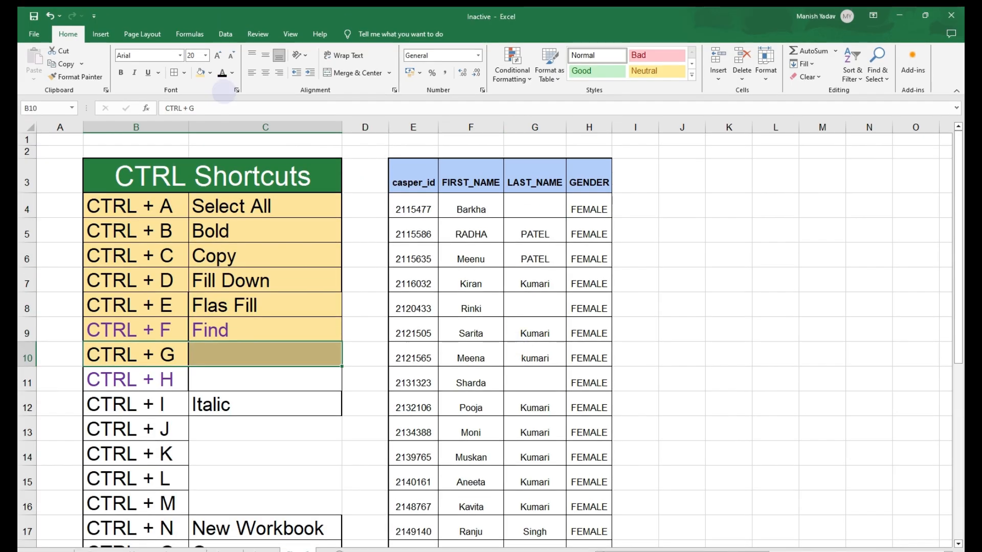
# - Select the CTRL + H row, open Replace, and replace Female with Male in the GENDER cells H4:H10
pyautogui.click(135, 370)
pyautogui.moveTo(188, 379)
pyautogui.mouseDown()
pyautogui.moveTo(244, 380)
pyautogui.moveTo(158, 381)
pyautogui.moveTo(206, 380)
pyautogui.mouseUp()
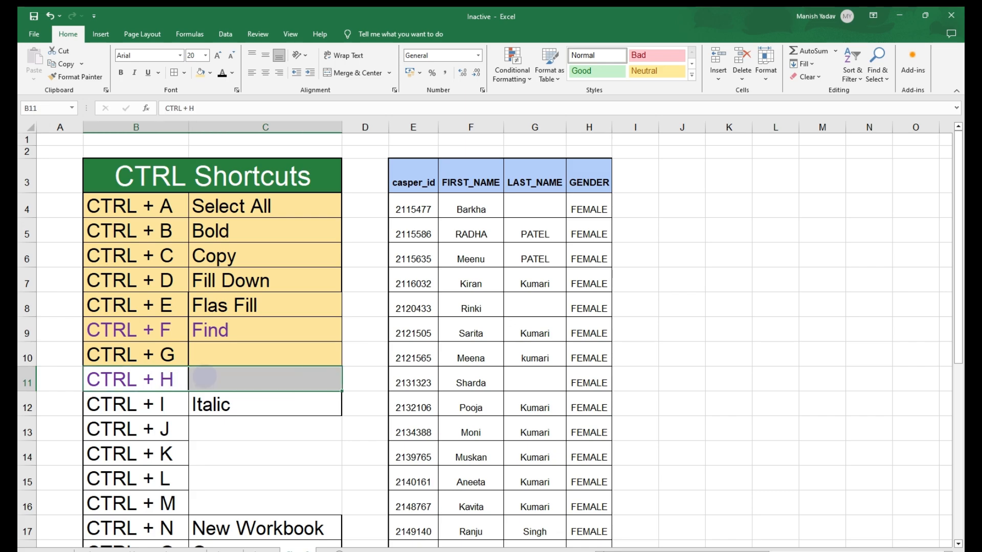
pyautogui.hotkey('ctrl', 'h')
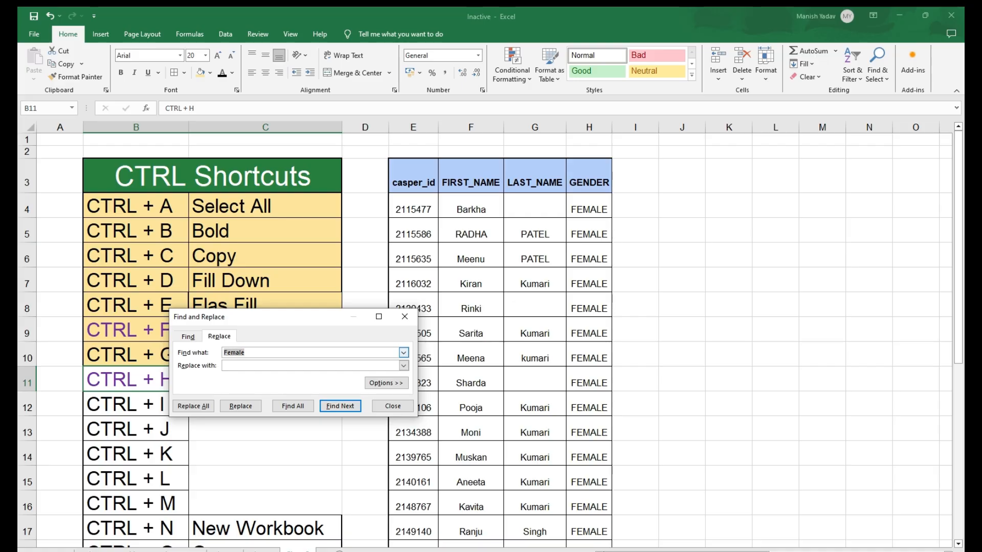
pyautogui.click(266, 366)
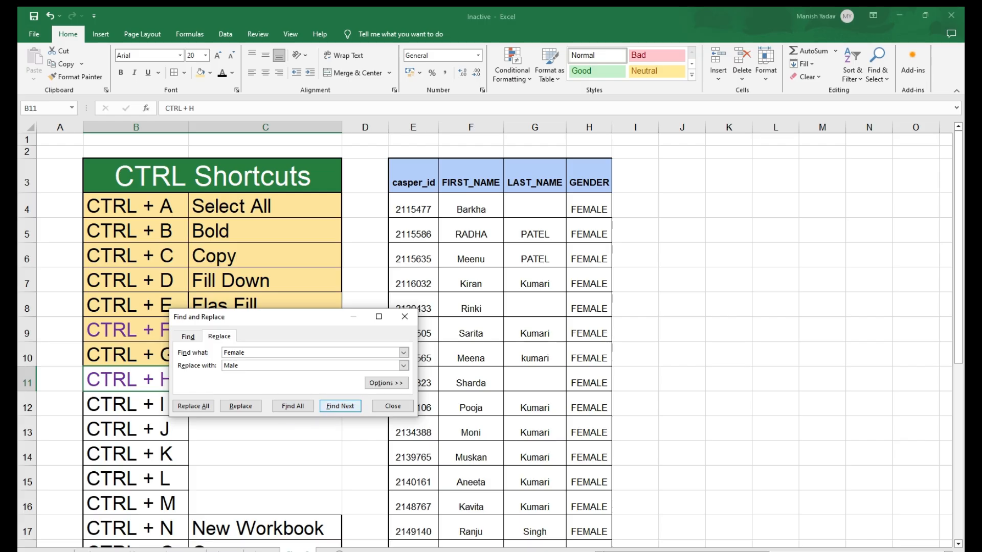
pyautogui.moveTo(598, 219); pyautogui.dragTo(591, 358)
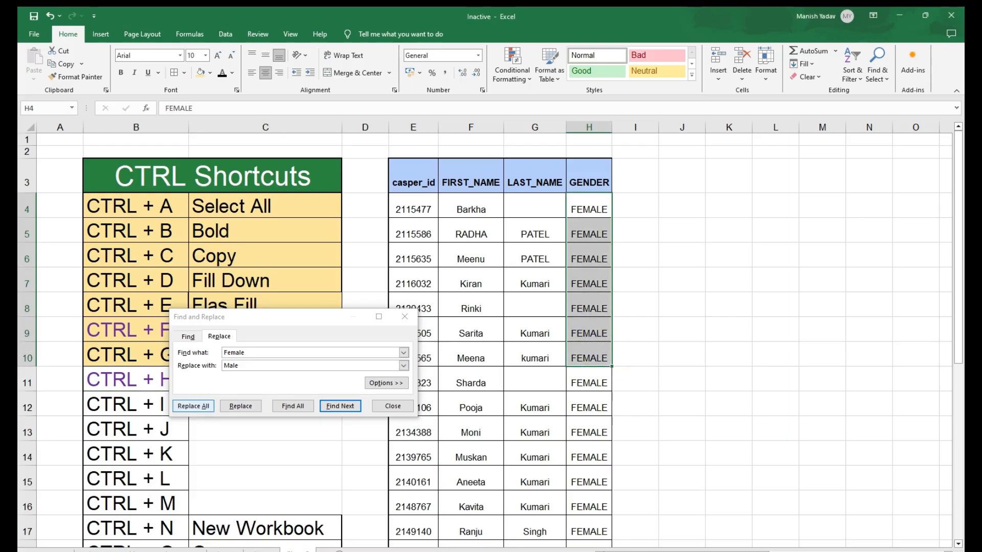
pyautogui.click(193, 406)
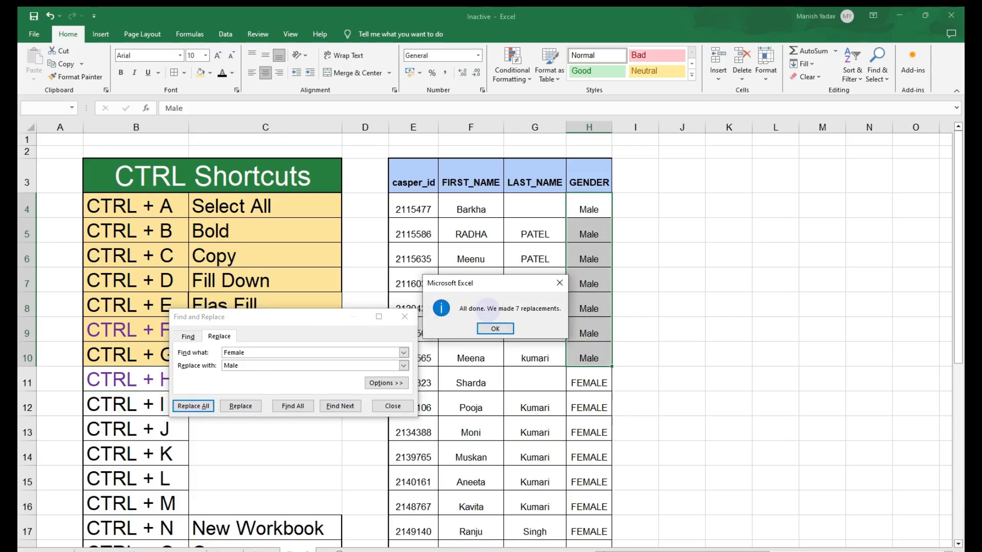
pyautogui.click(495, 328)
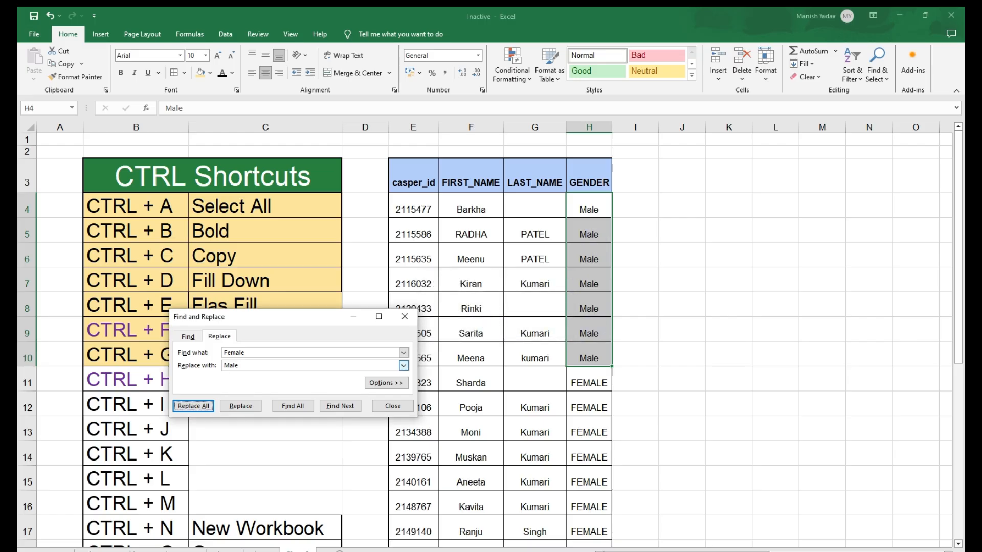
# - Replace all remaining Female entries with Male and close the Find and Replace dialog
pyautogui.doubleClick(232, 353)
pyautogui.click(589, 294)
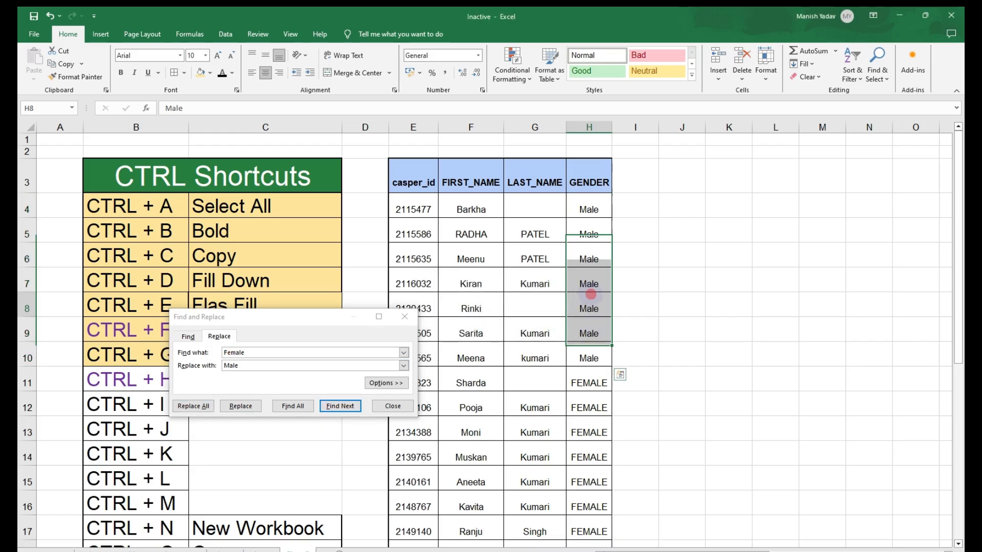
pyautogui.click(193, 406)
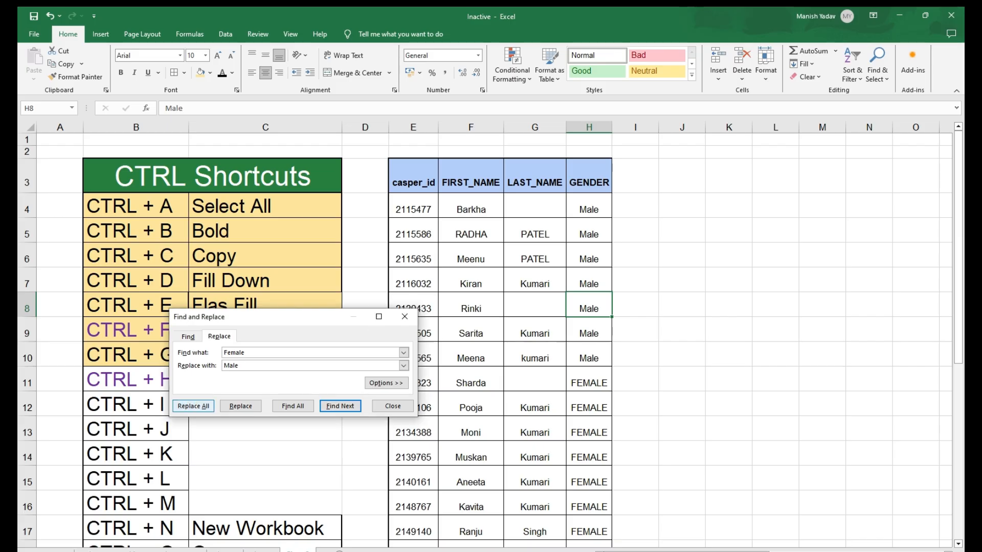
pyautogui.click(495, 329)
pyautogui.click(593, 335)
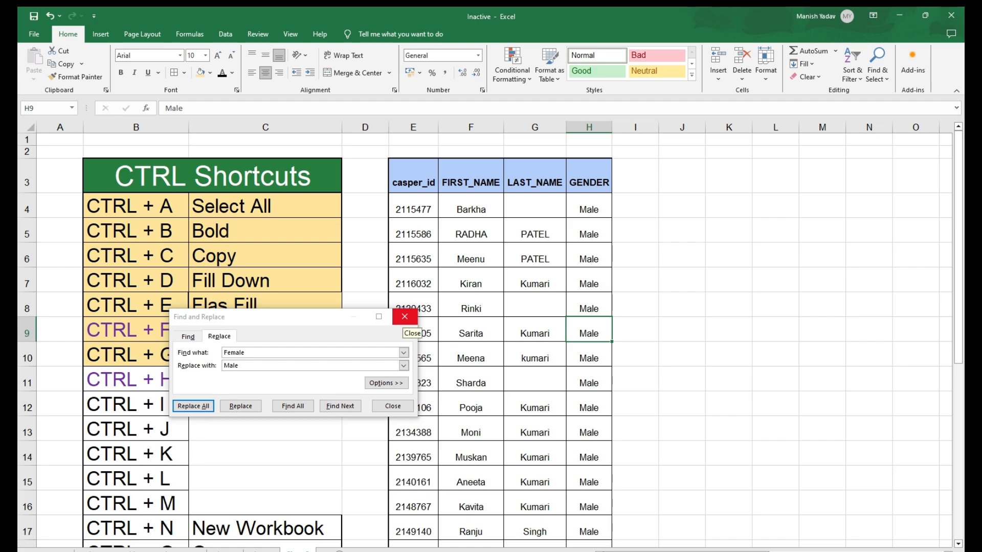
pyautogui.click(404, 317)
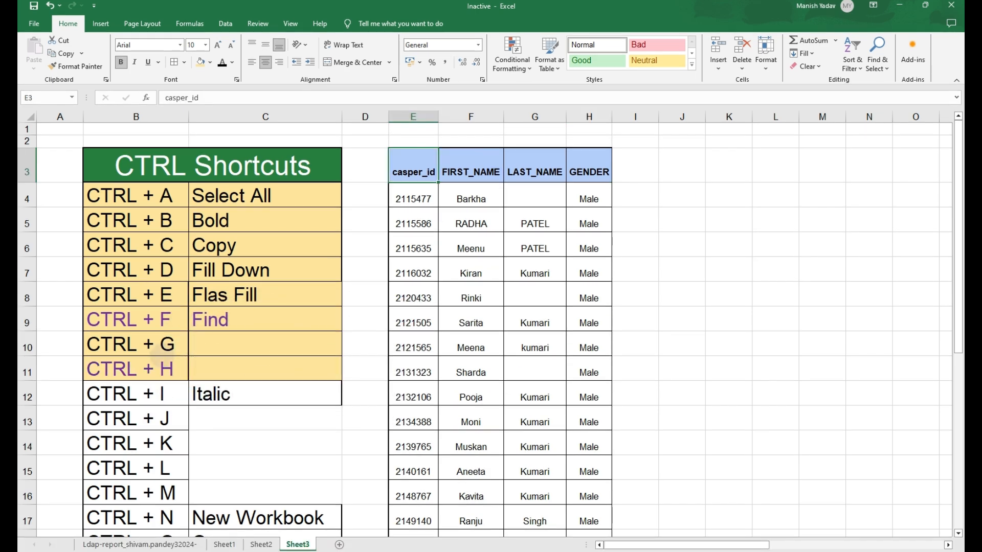
# - Select the CTRL + I row, then italicise the table's header row and remove the italic again
pyautogui.click(151, 401)
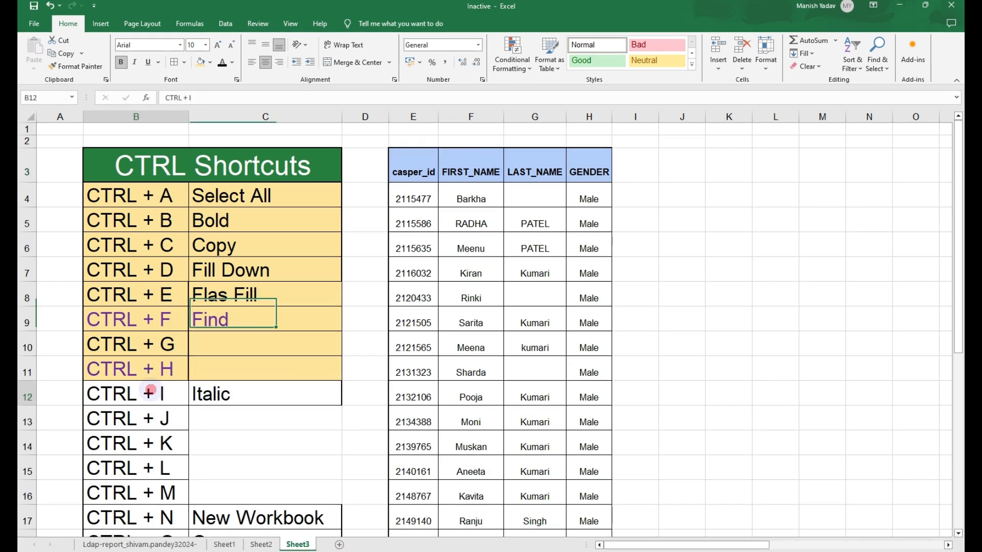
pyautogui.moveTo(150, 390); pyautogui.dragTo(232, 397)
pyautogui.moveTo(418, 170); pyautogui.dragTo(590, 172)
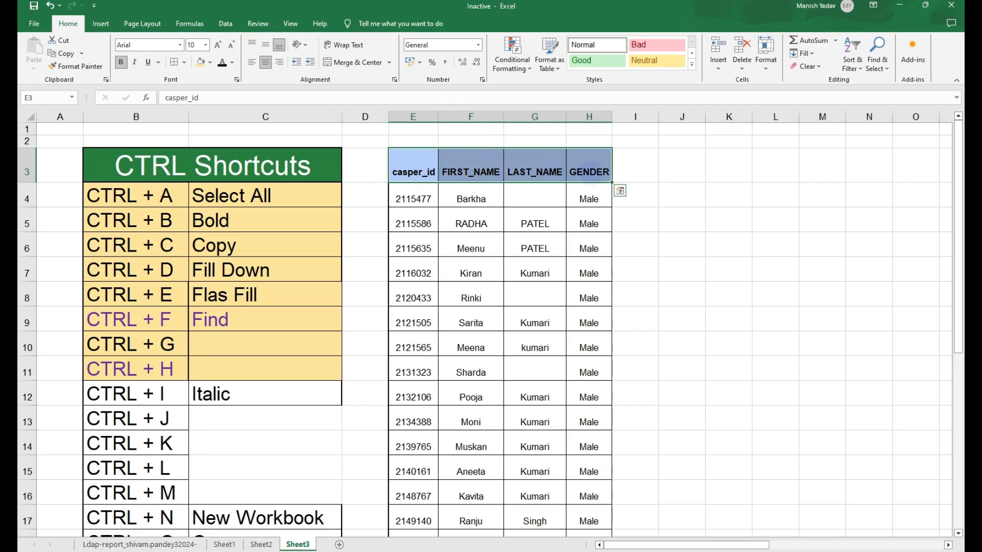
pyautogui.hotkey('ctrl', 'i')
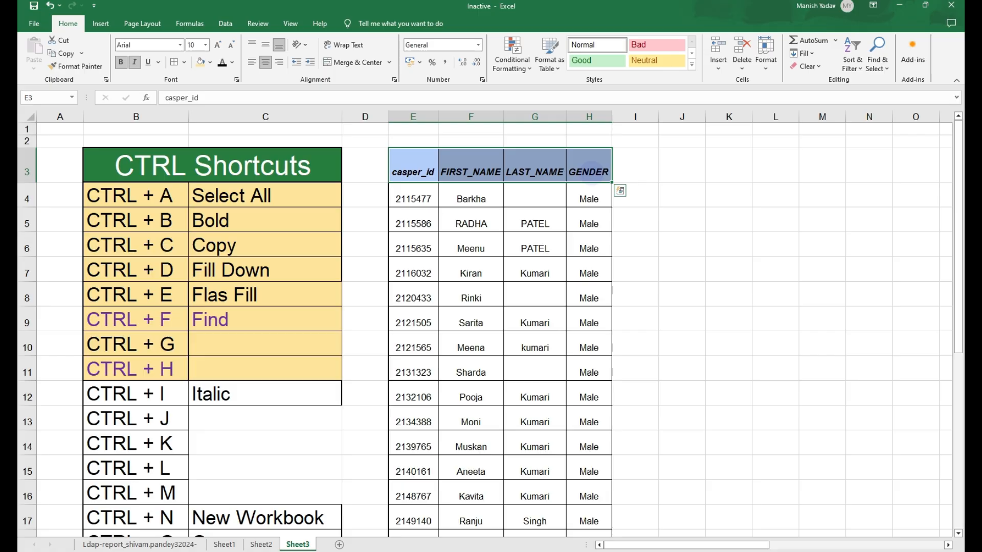
pyautogui.hotkey('ctrl', 'i')
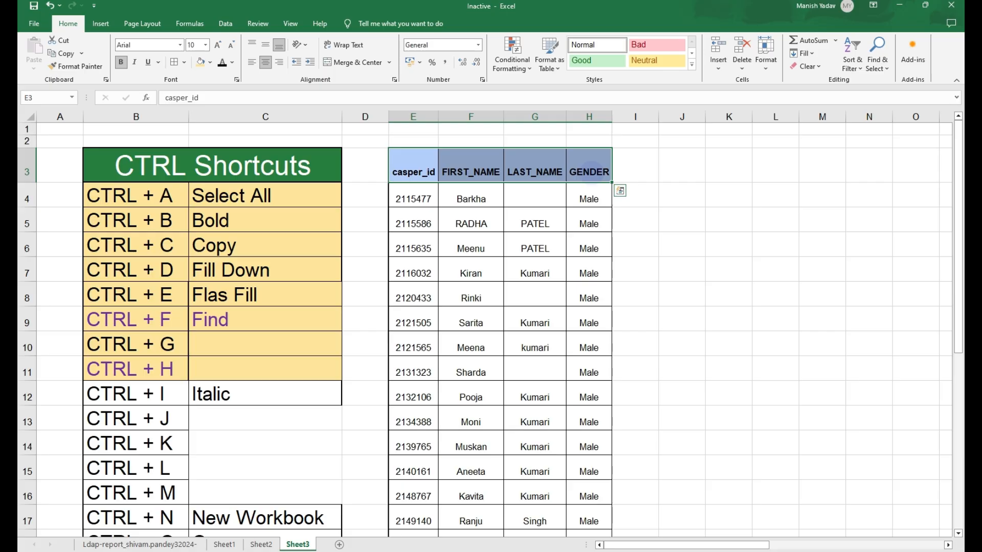
# - Highlight the CTRL + I row of the shortcut list with the fill colour
pyautogui.hotkey('ctrl', 'Left')
pyautogui.press('Left')
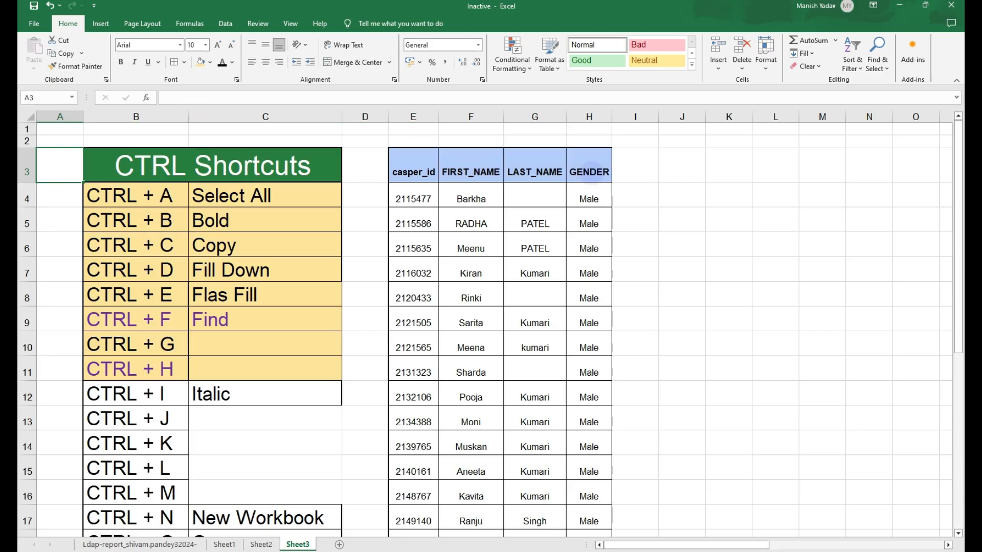
pyautogui.moveTo(181, 388); pyautogui.dragTo(213, 389)
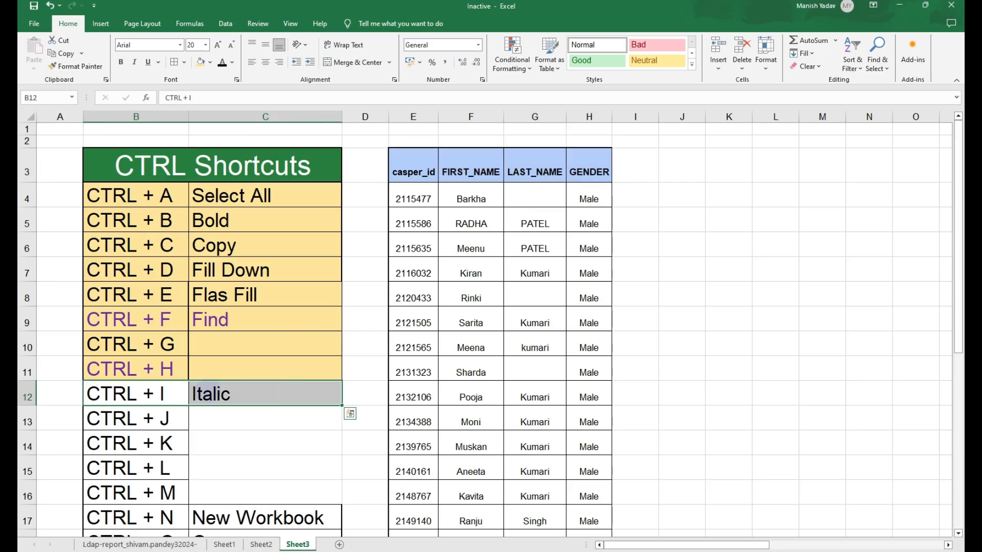
pyautogui.click(201, 62)
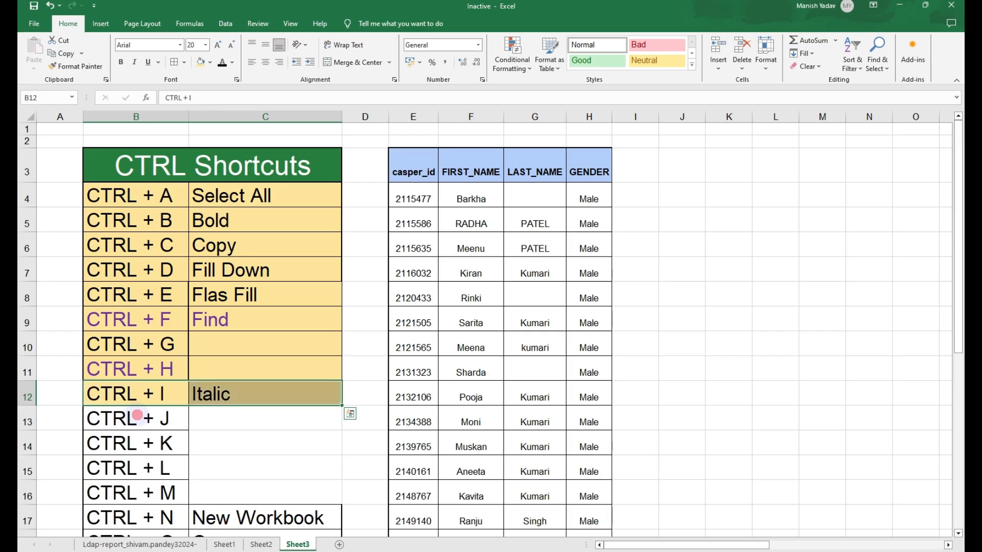
pyautogui.click(137, 416)
pyautogui.scroll(-1, 225, 394)
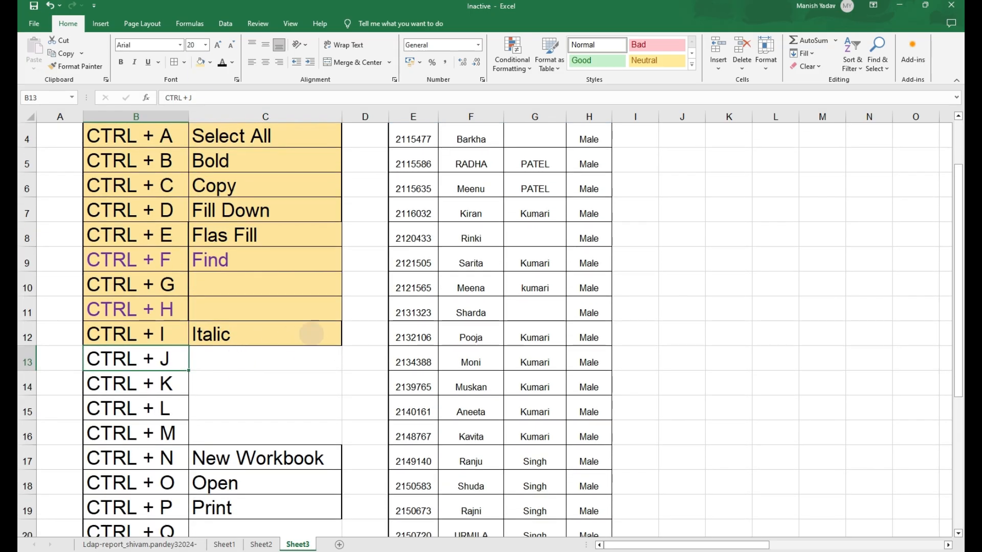
pyautogui.scroll(1, 424, 298)
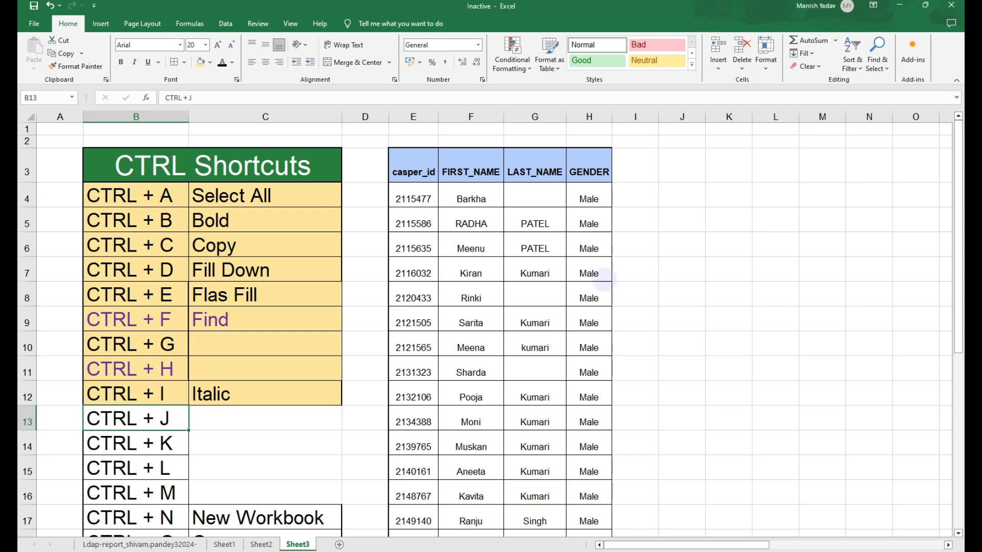
pyautogui.click(603, 280)
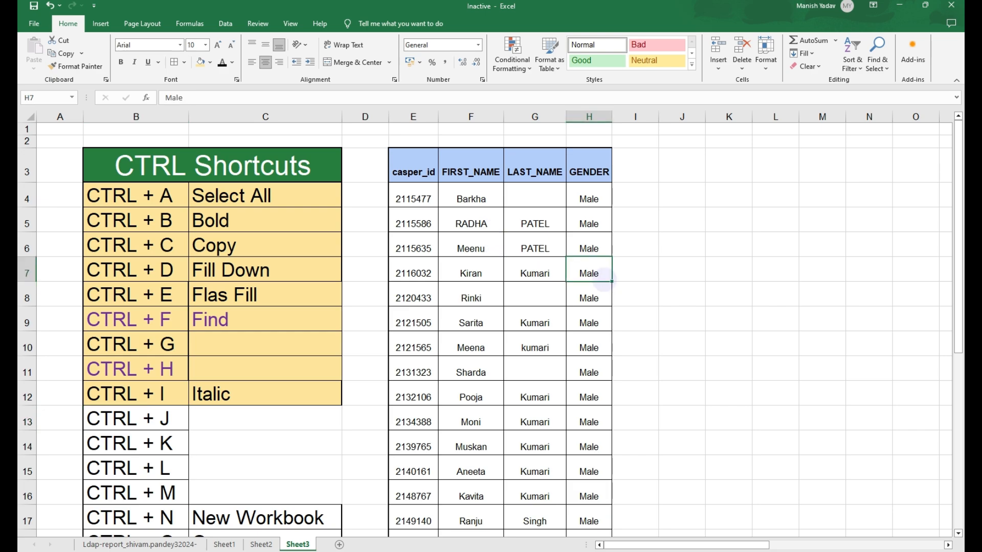
pyautogui.click(662, 273)
pyautogui.scroll(-1, 526, 274)
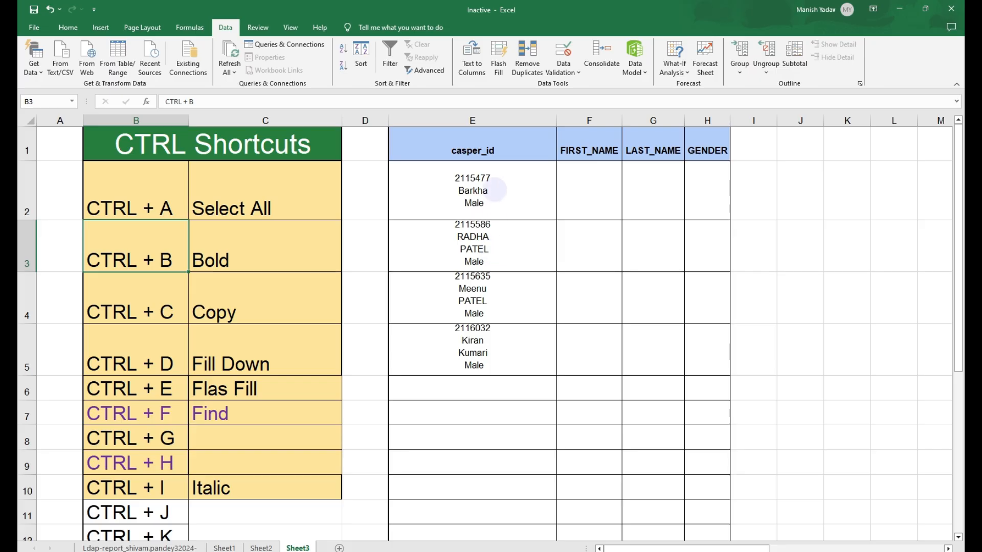
# - Inspect the multi-line casper_id entries in cells E2:E5 and the empty columns beside them
pyautogui.moveTo(485, 191)
pyautogui.mouseDown()
pyautogui.moveTo(473, 245)
pyautogui.moveTo(473, 361)
pyautogui.mouseUp()
pyautogui.click(707, 296)
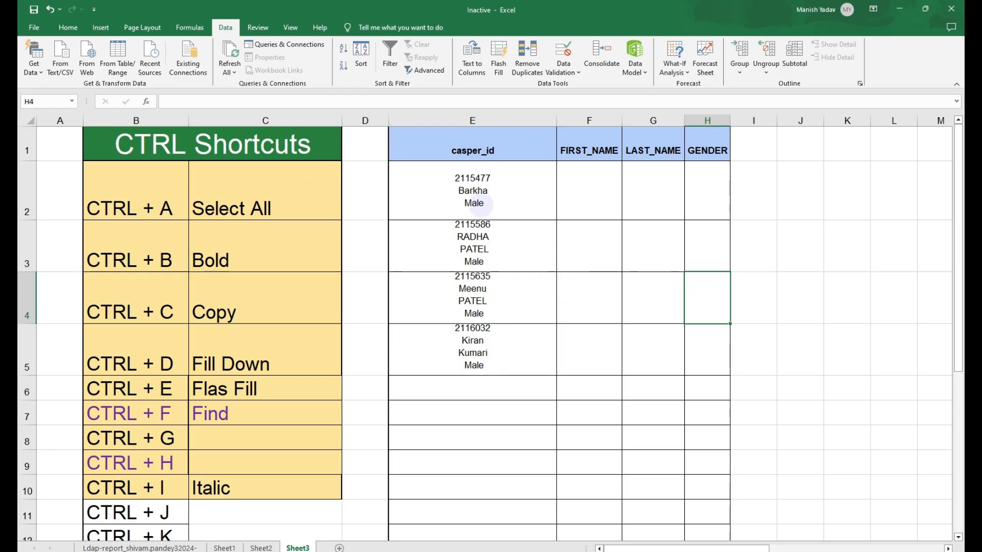
pyautogui.press('Up')
pyautogui.press('Up')
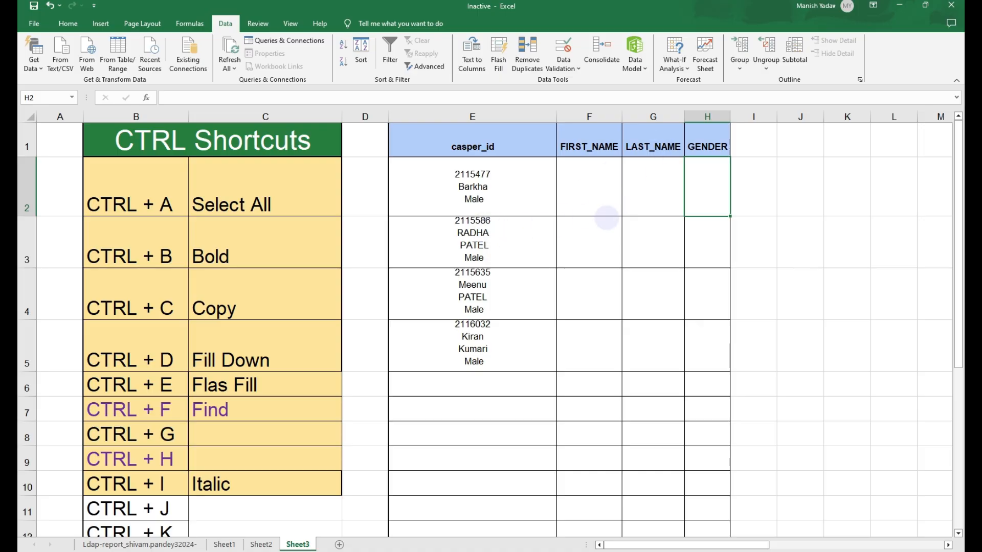
pyautogui.click(604, 232)
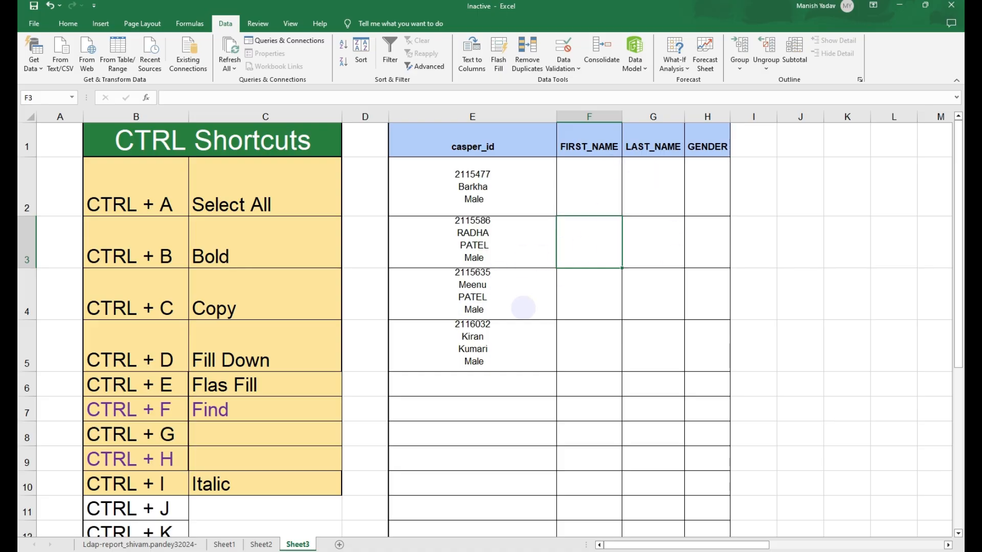
pyautogui.click(709, 286)
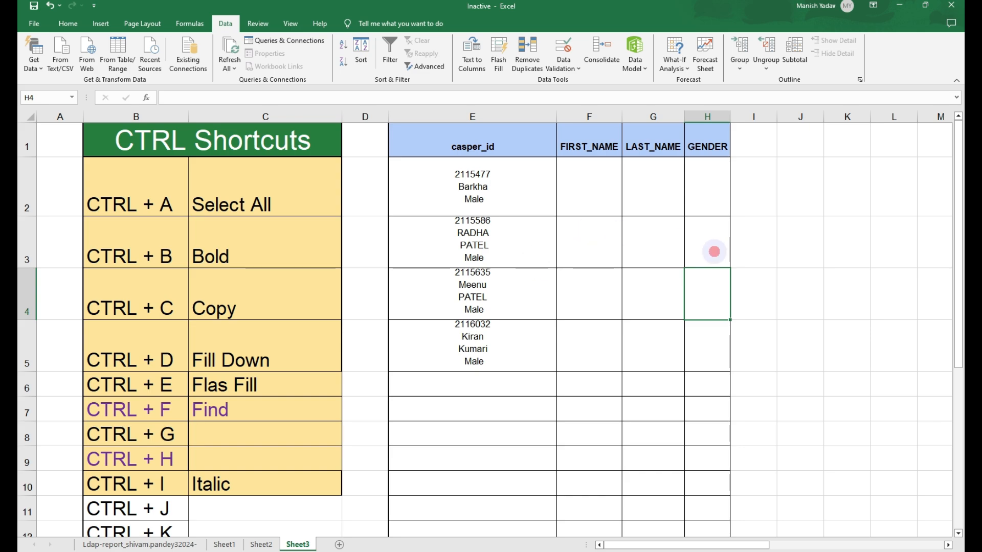
pyautogui.click(712, 250)
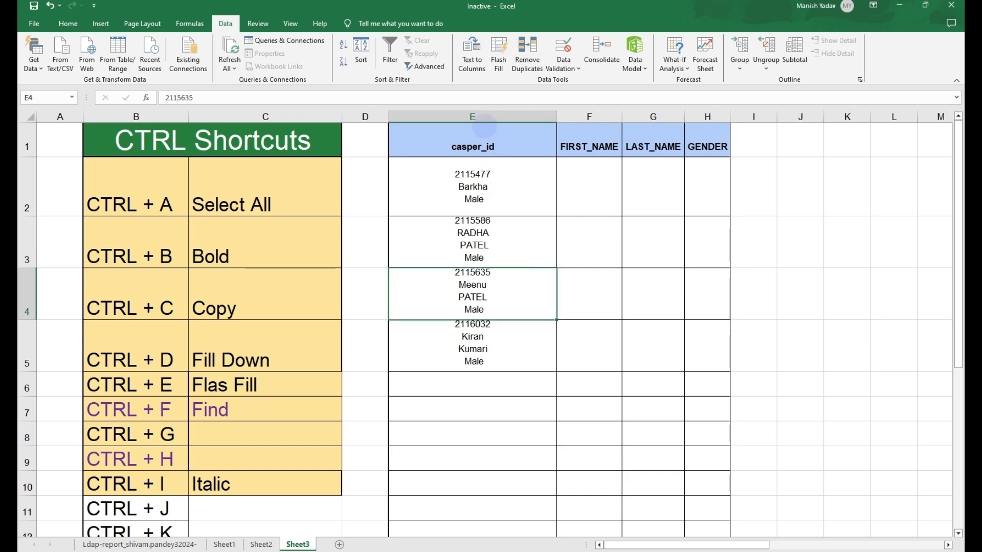
# - Split column E's multi-line entries into separate columns with Text to Columns, using a CTRL + J line break as the Other delimiter
pyautogui.click(482, 118)
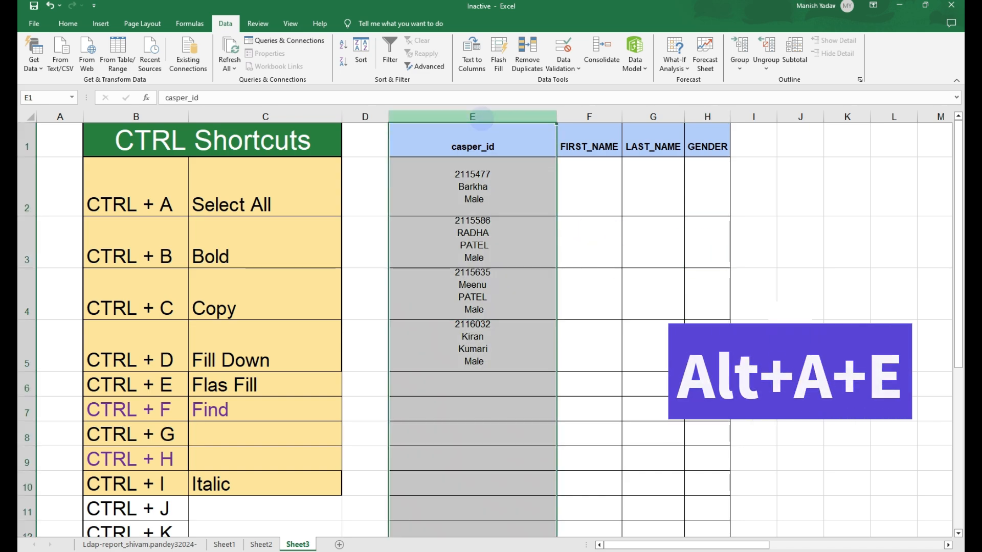
pyautogui.press('alt')
pyautogui.press('a')
pyautogui.press('e')
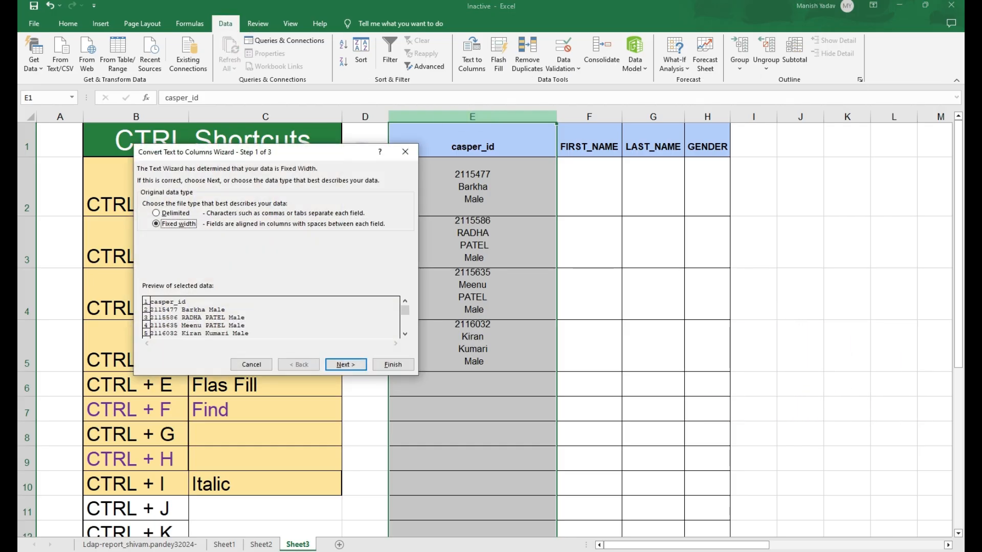
pyautogui.click(405, 152)
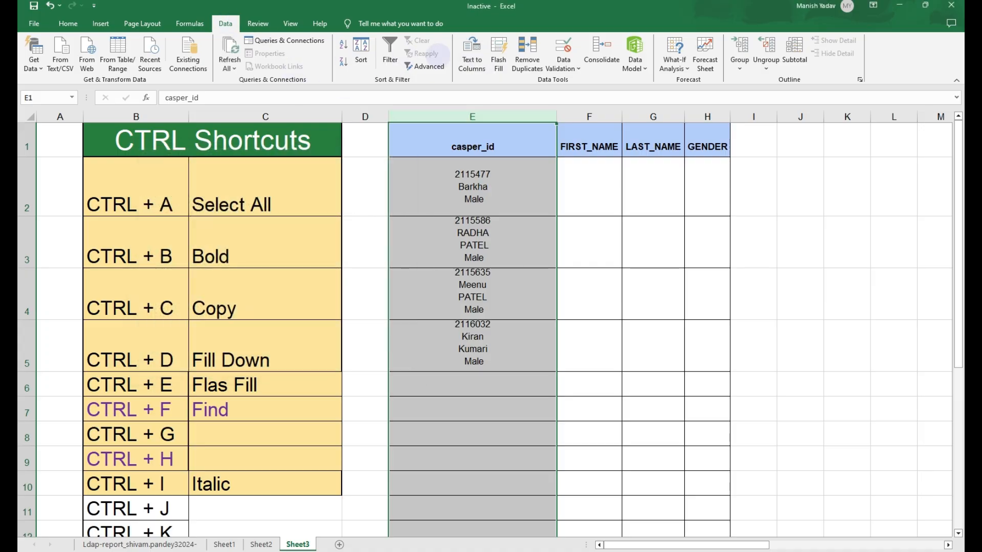
pyautogui.click(472, 56)
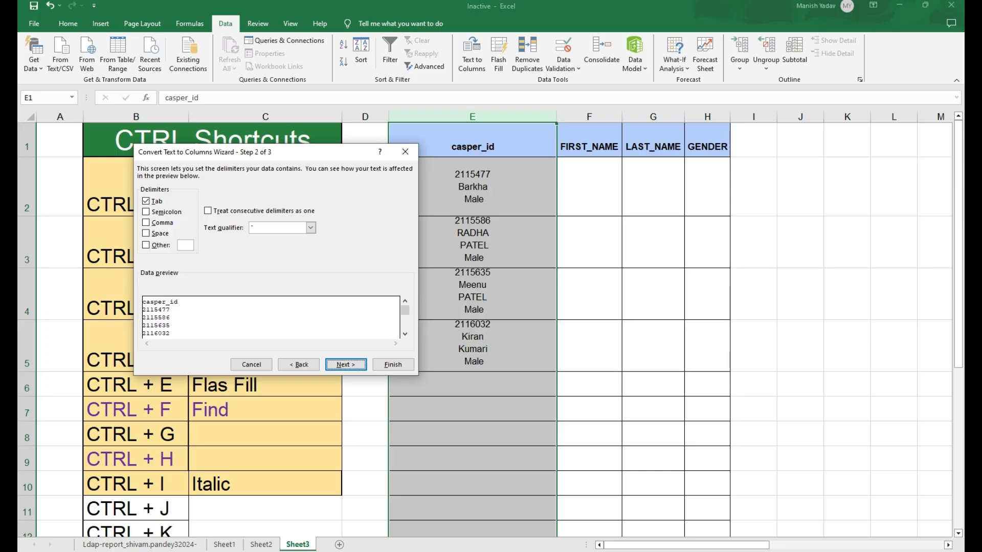
pyautogui.moveTo(329, 155); pyautogui.dragTo(278, 167)
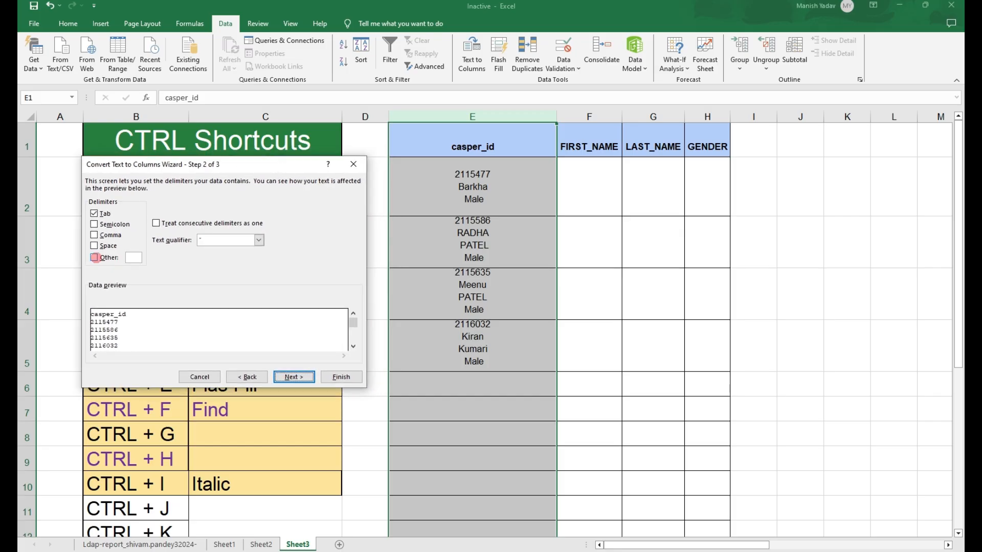
pyautogui.click(94, 257)
pyautogui.hotkey('ctrl', 'j')
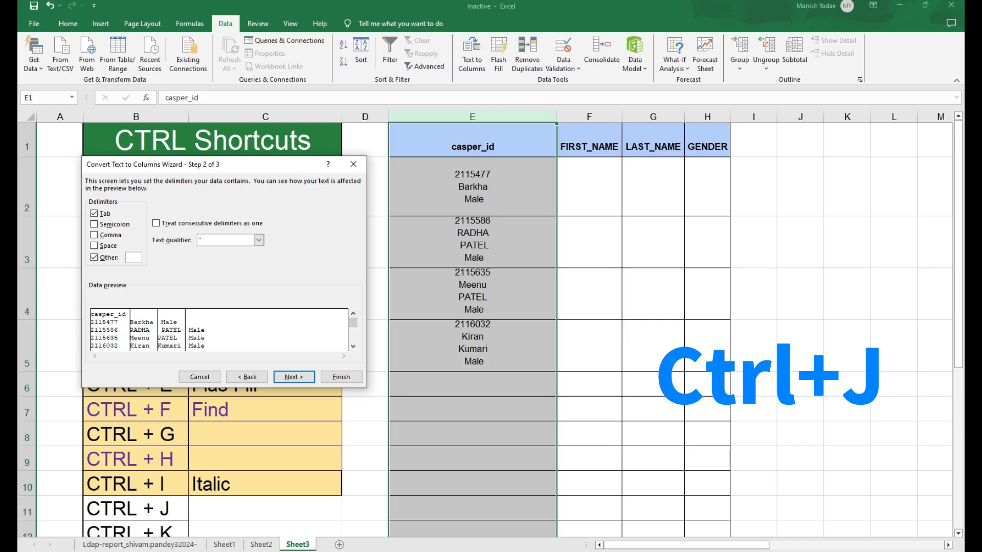
pyautogui.click(294, 377)
pyautogui.click(341, 377)
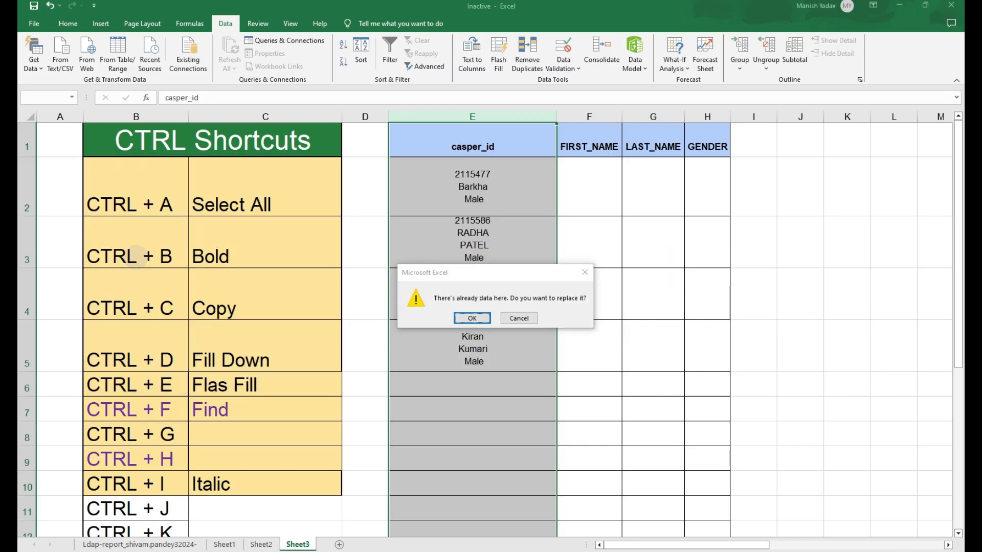
pyautogui.press('Return')
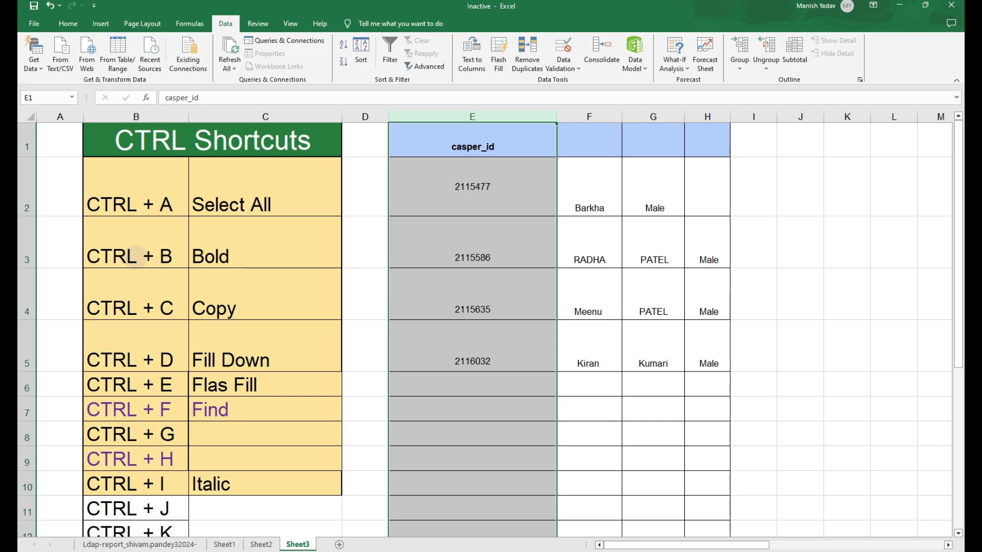
# - Enter Complete Data in cell H6 beneath the table
pyautogui.press('Right')
pyautogui.press('Left')
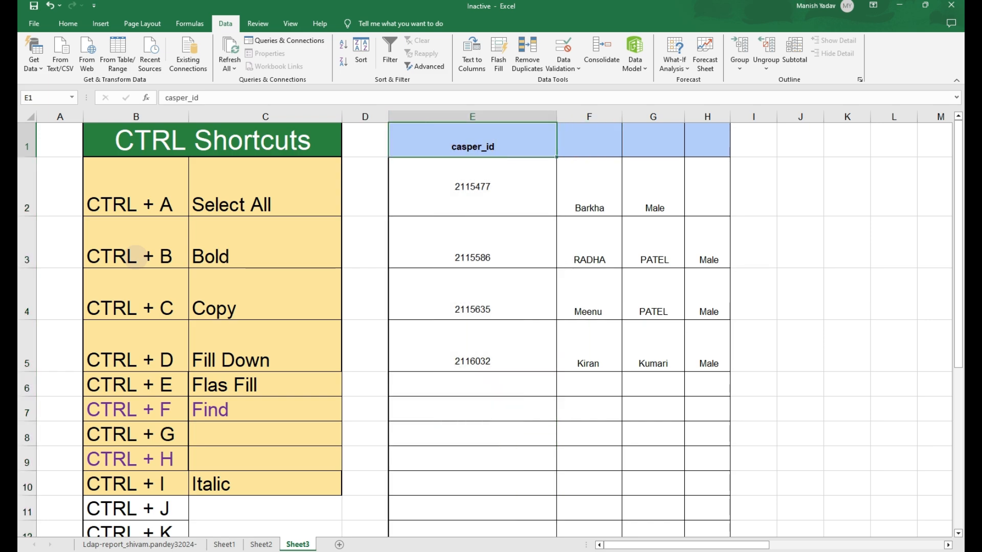
pyautogui.scroll(-2, 136, 255)
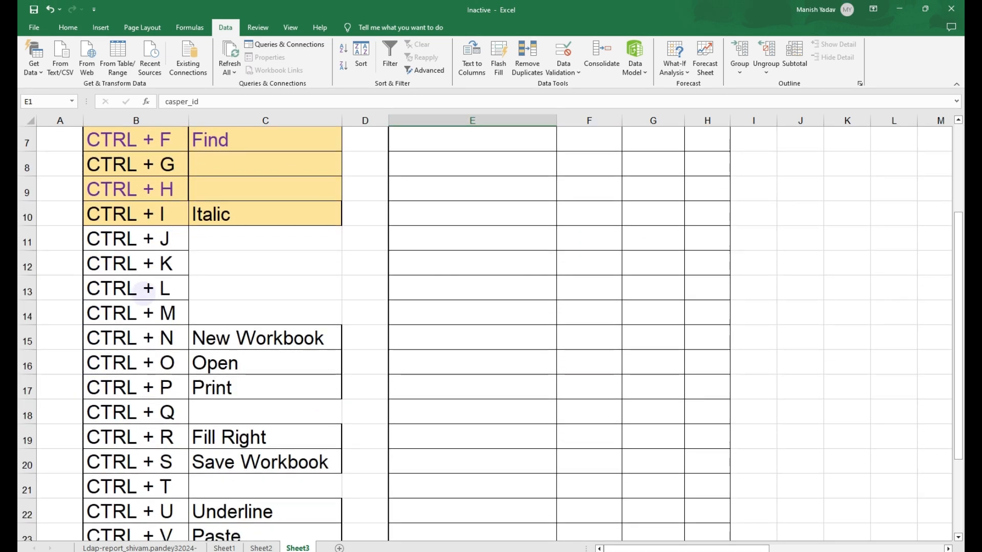
pyautogui.moveTo(142, 263); pyautogui.dragTo(259, 262)
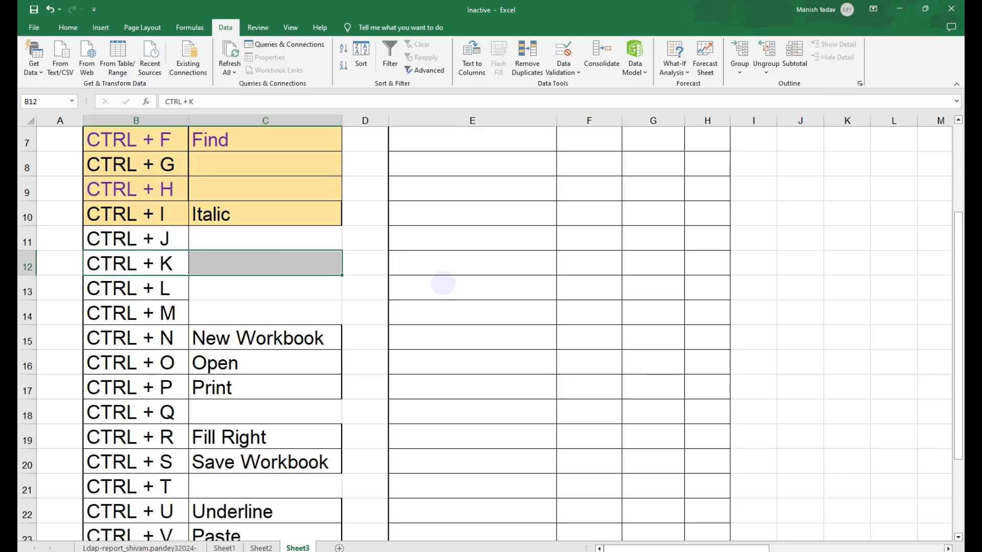
pyautogui.scroll(2, 434, 307)
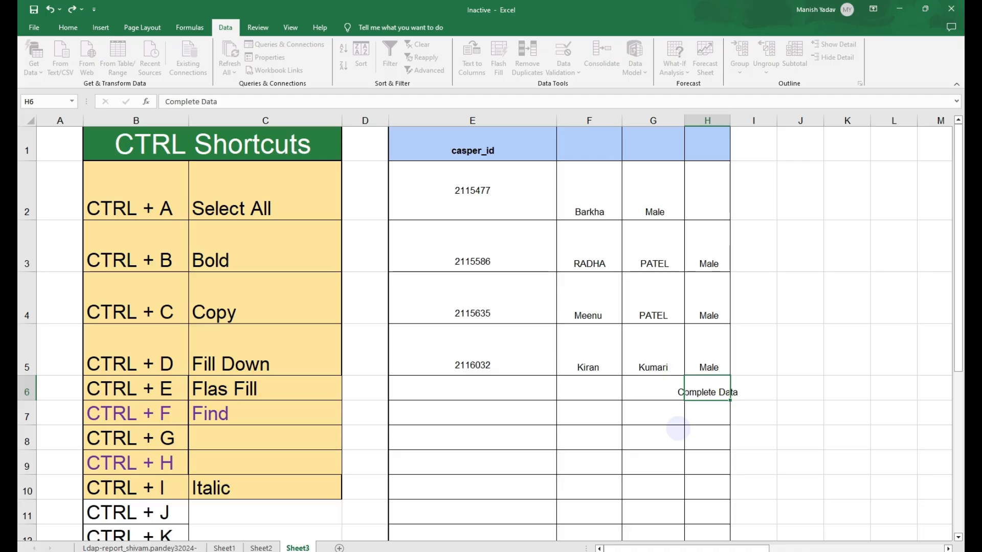
pyautogui.press('Return')
pyautogui.press('Up')
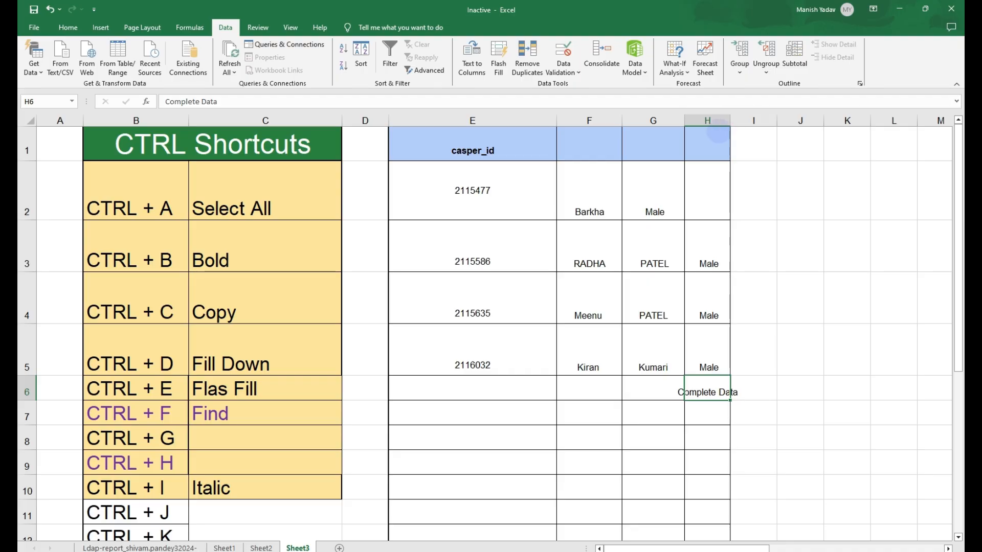
# - Widen column H to fit the Complete Data text
pyautogui.moveTo(730, 120); pyautogui.dragTo(773, 143)
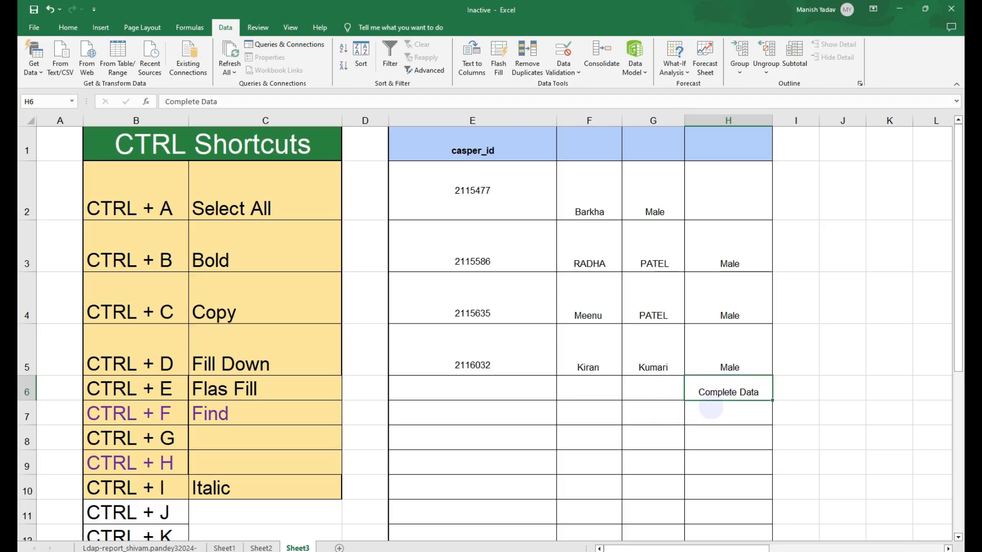
pyautogui.click(719, 452)
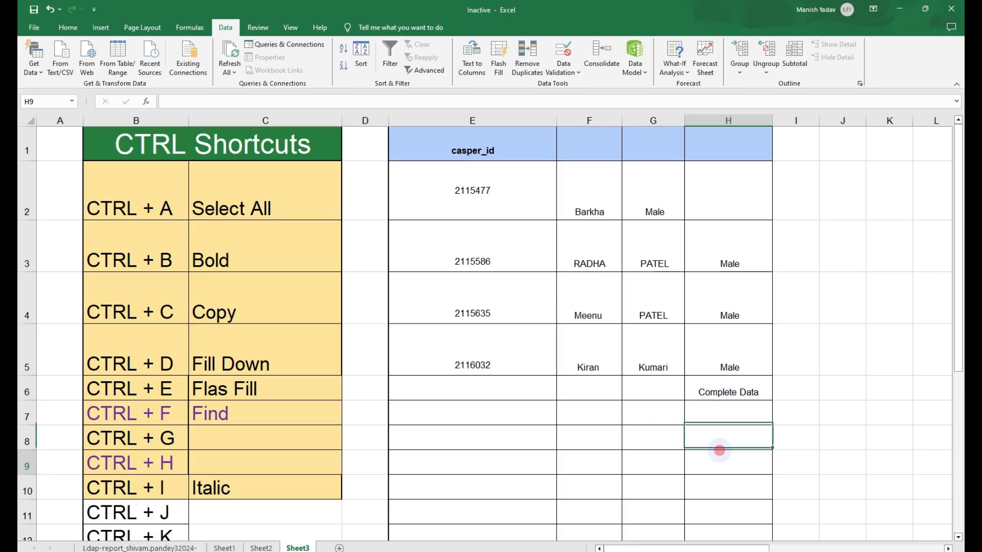
pyautogui.click(717, 396)
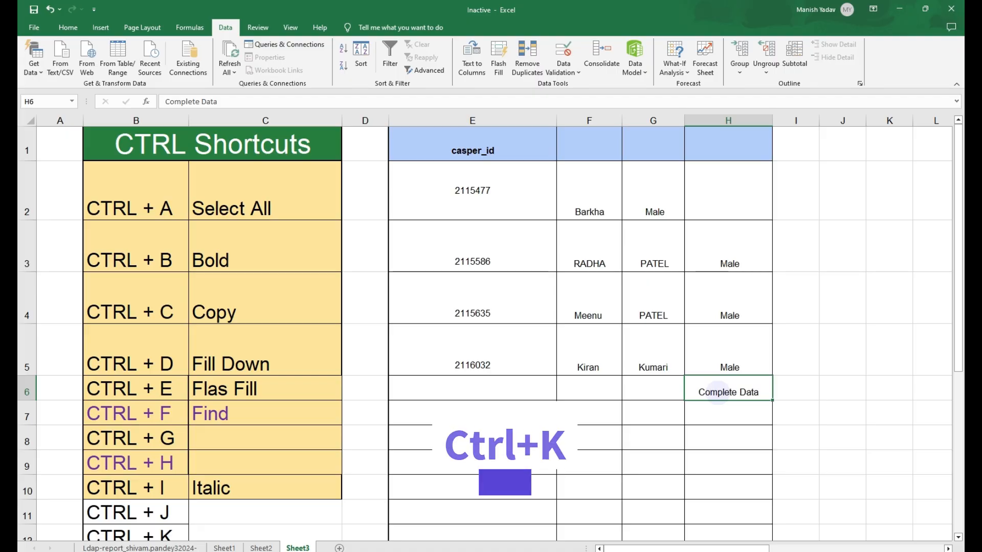
# - Insert a hyperlink on cell H6 linking to the IGFollow_haryanvi.expert_110_followers workbook on the Desktop
pyautogui.hotkey('ctrl', 'k')
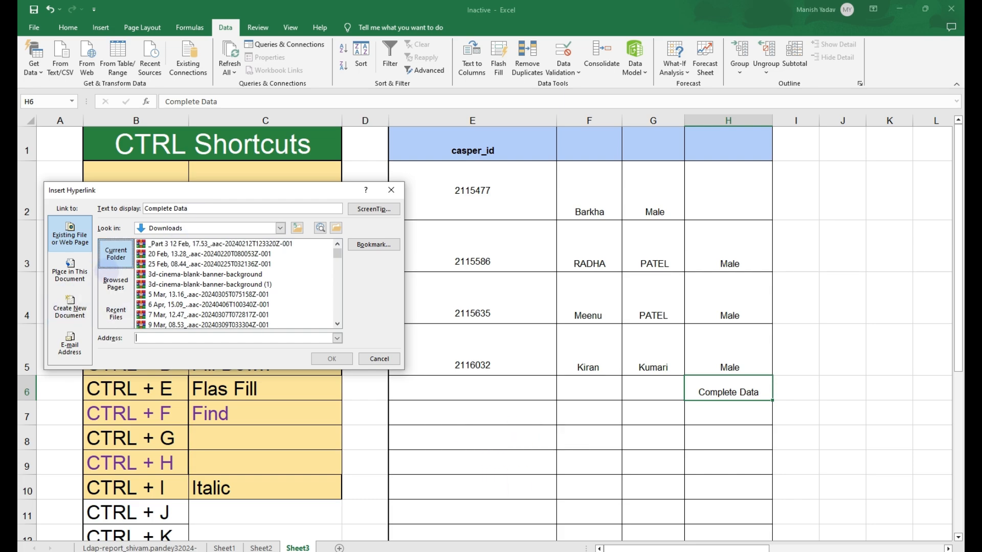
pyautogui.click(115, 284)
pyautogui.click(115, 250)
pyautogui.click(204, 224)
pyautogui.click(174, 252)
pyautogui.scroll(-14, 169, 258)
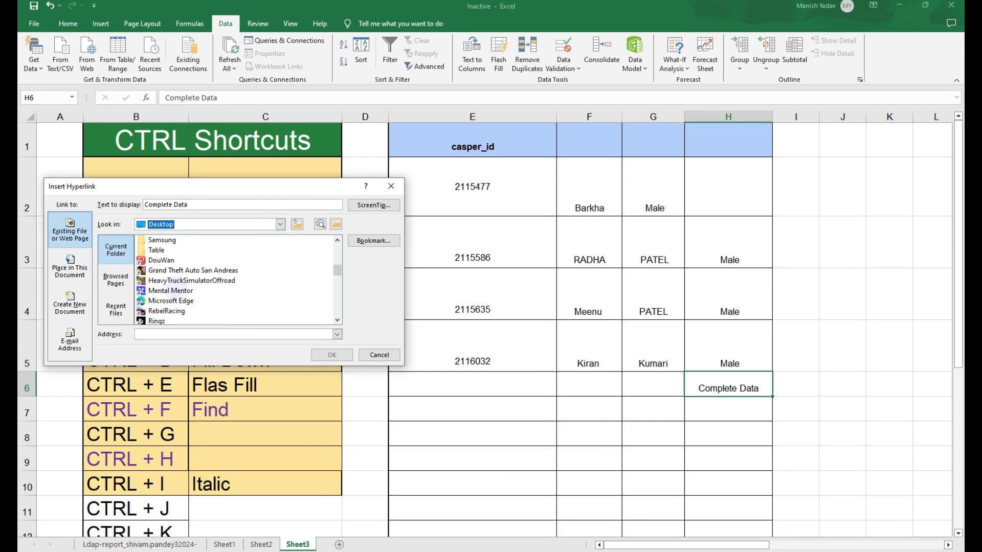
pyautogui.doubleClick(169, 254)
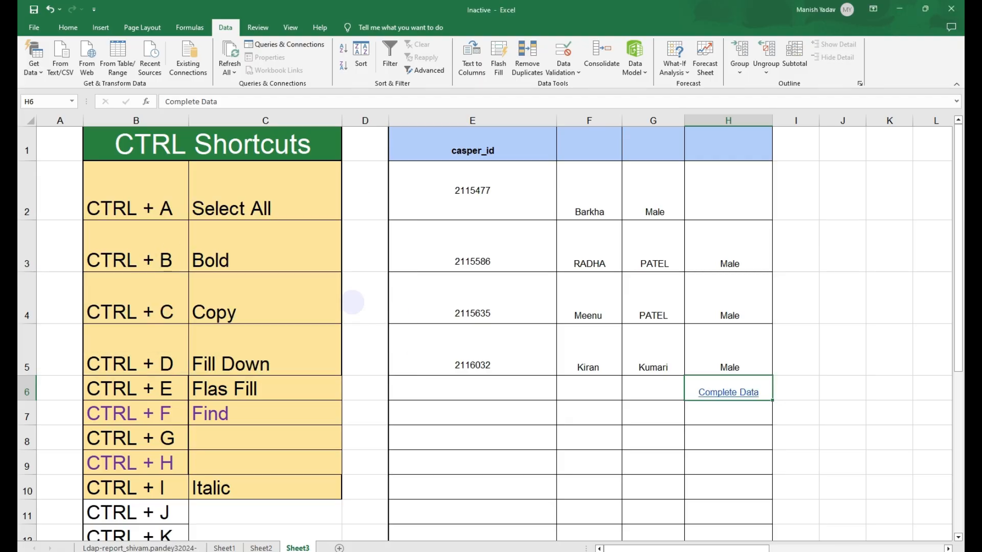
pyautogui.click(735, 455)
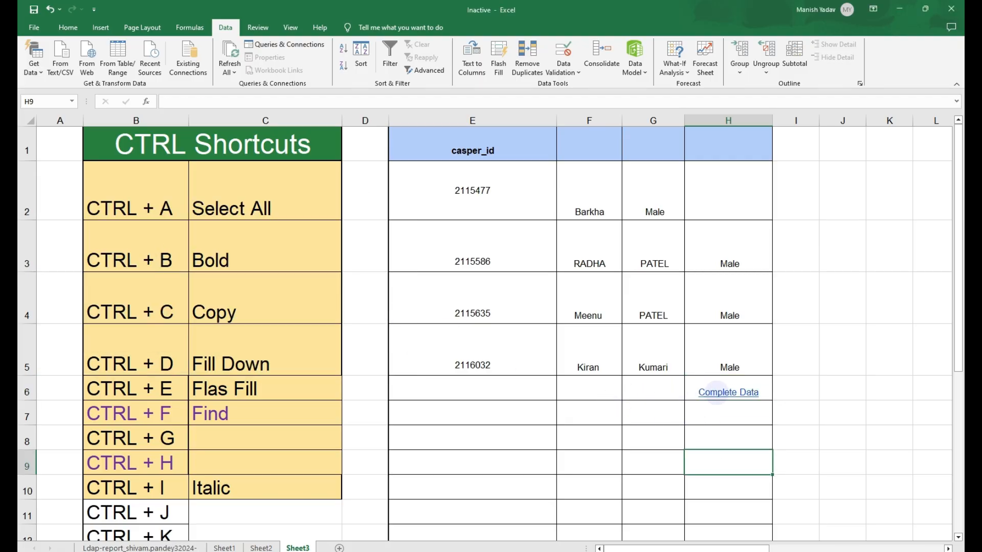
# - Follow the Complete Data hyperlink and allow the linked workbook to open
pyautogui.moveTo(716, 392)
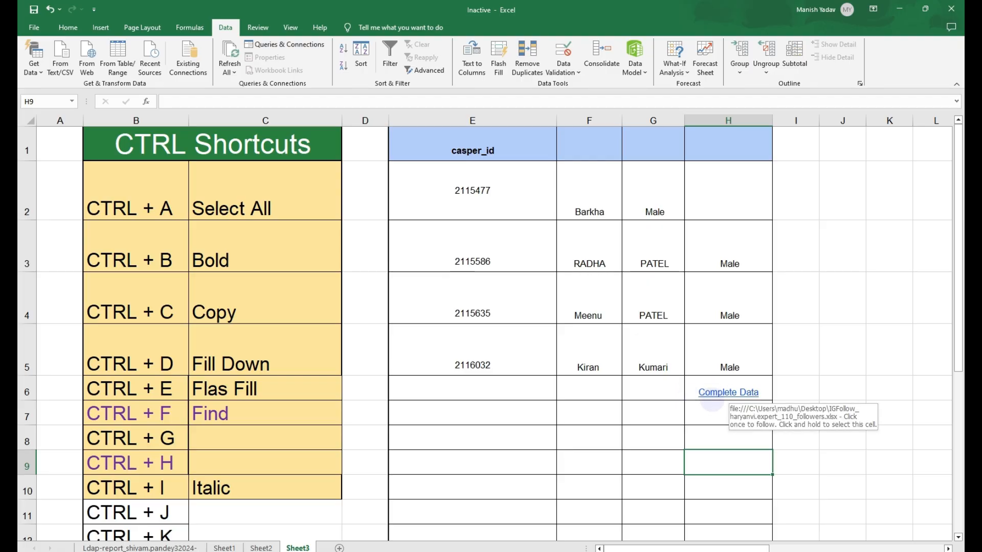
pyautogui.click(714, 392)
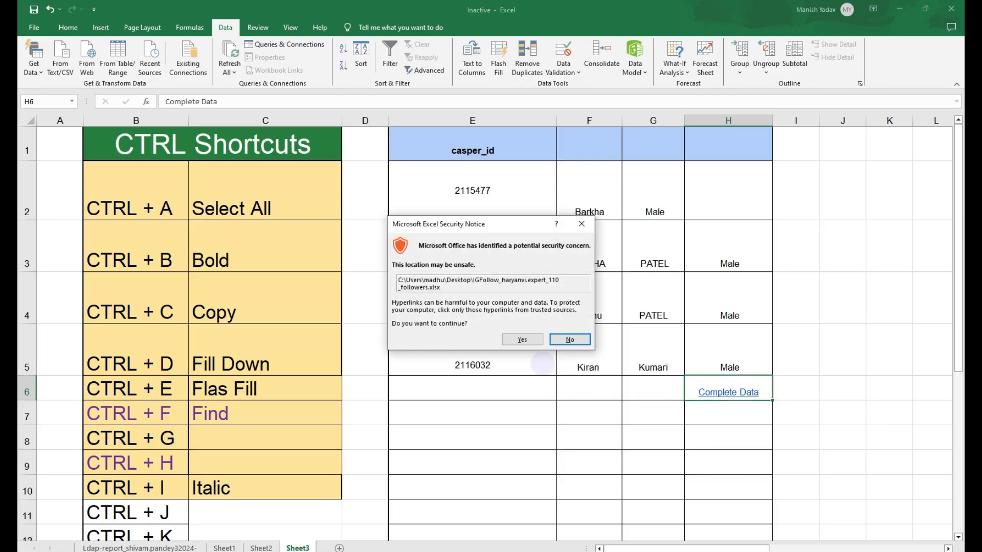
pyautogui.click(526, 339)
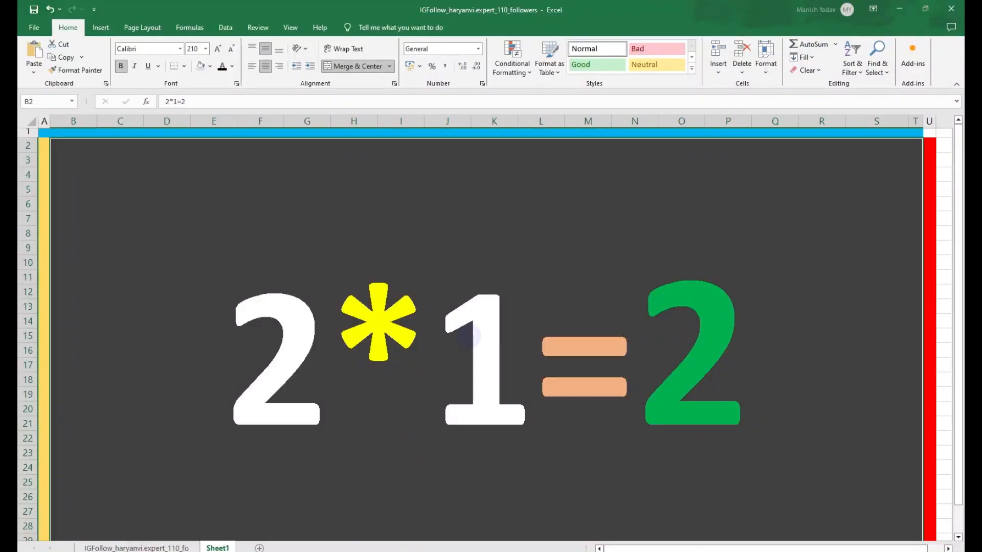
# - Close the linked workbook and select the CTRL + N New Workbook row in the shortcut list
pyautogui.click(951, 9)
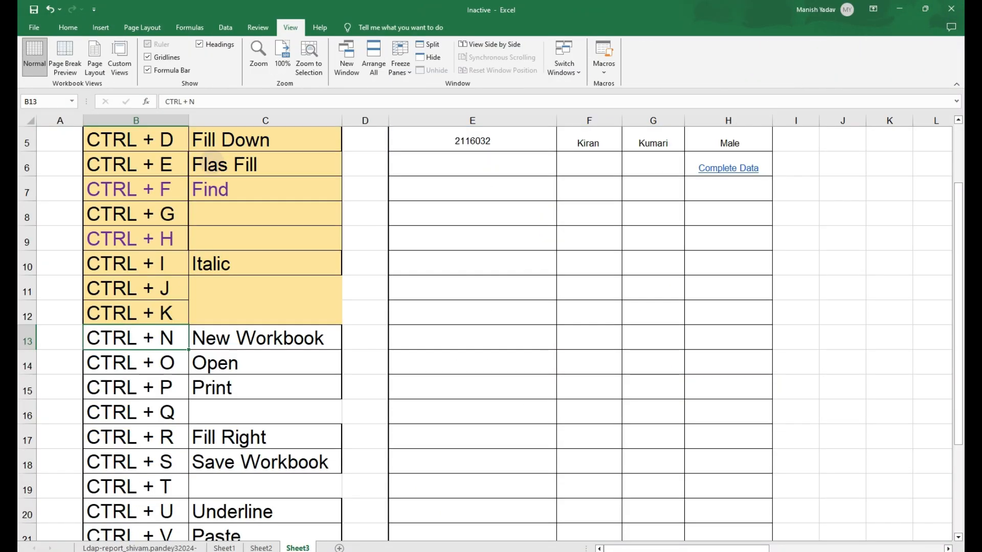
pyautogui.hotkey('shift', 'Right')
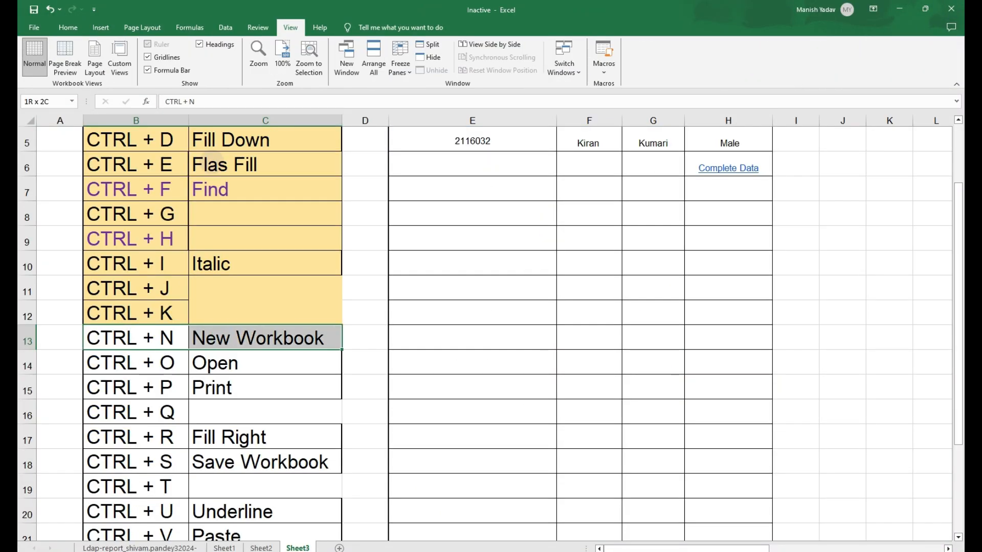
pyautogui.press('Right')
pyautogui.press('Right')
pyautogui.press('Right')
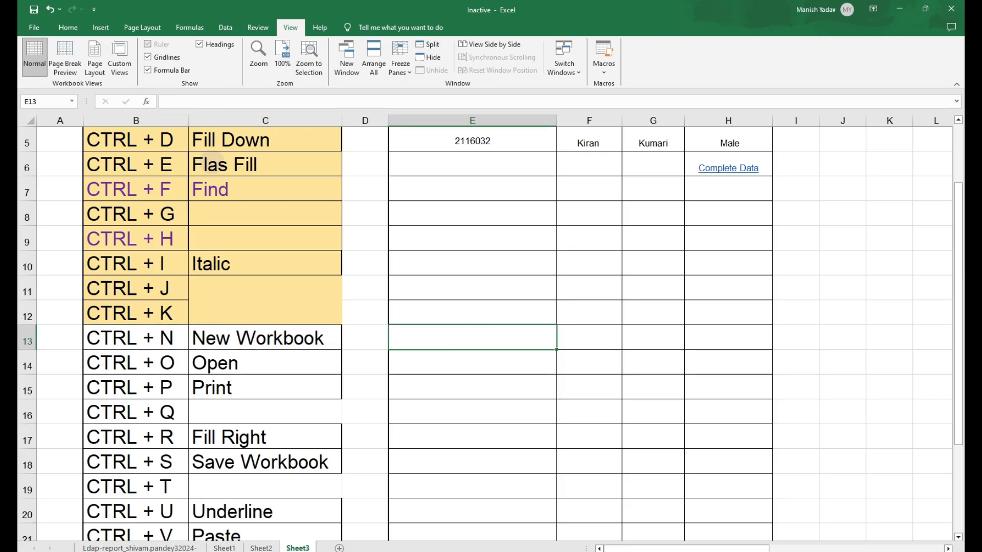
# - Demonstrate the New Workbook shortcut by opening a new window, then return to the sheet
pyautogui.hotkey('ctrl', 'n')
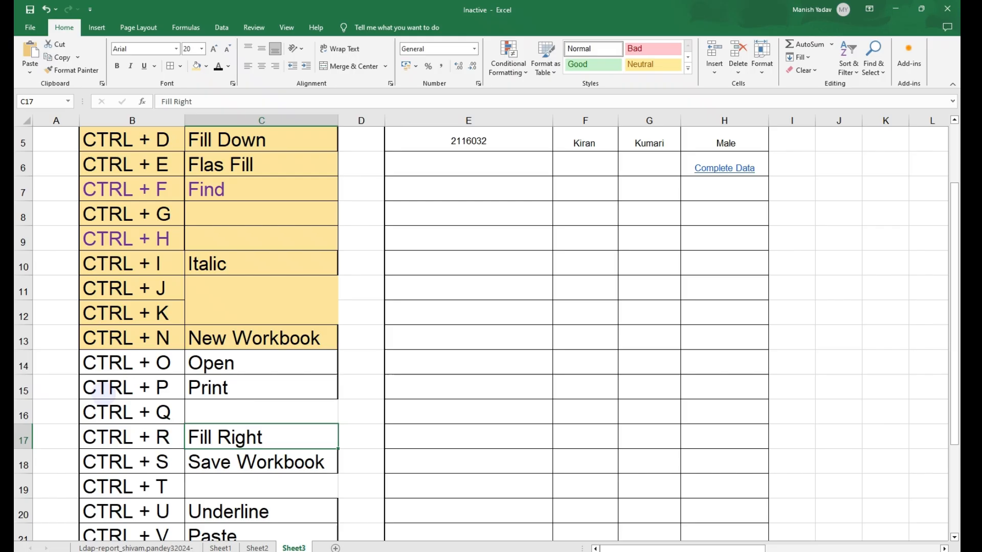
pyautogui.click(153, 412)
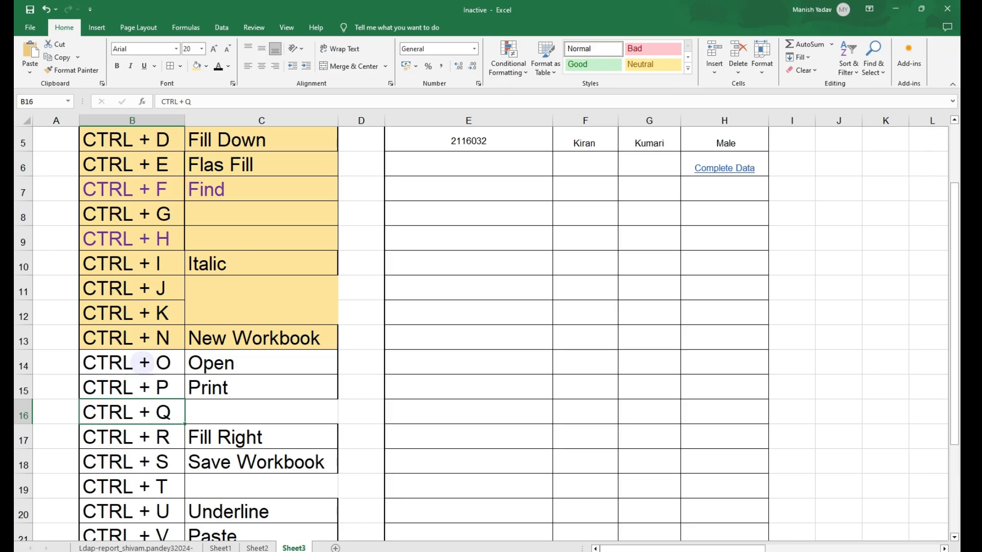
# - Select the CTRL + O Open row in the shortcut list
pyautogui.click(145, 362)
pyautogui.moveTo(145, 362); pyautogui.dragTo(212, 362)
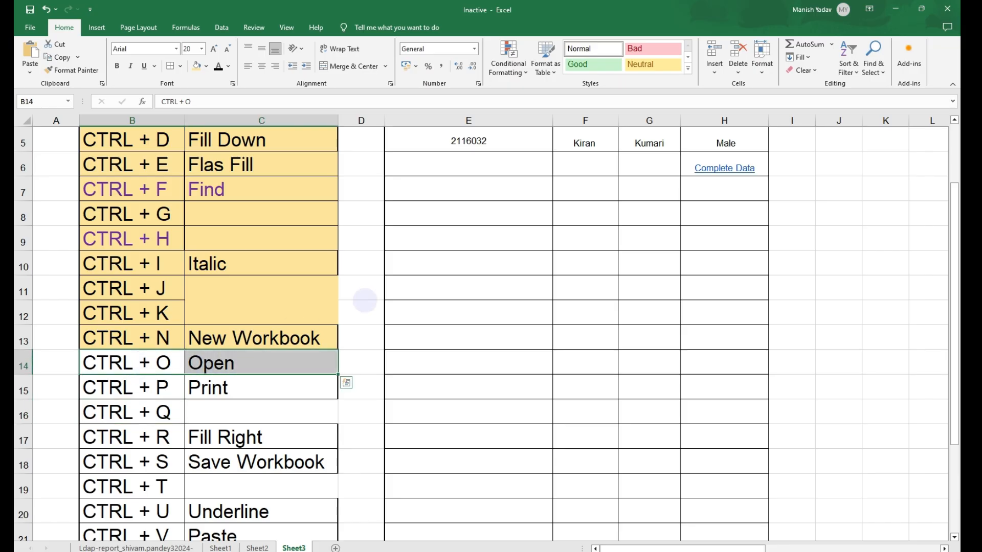
pyautogui.click(438, 231)
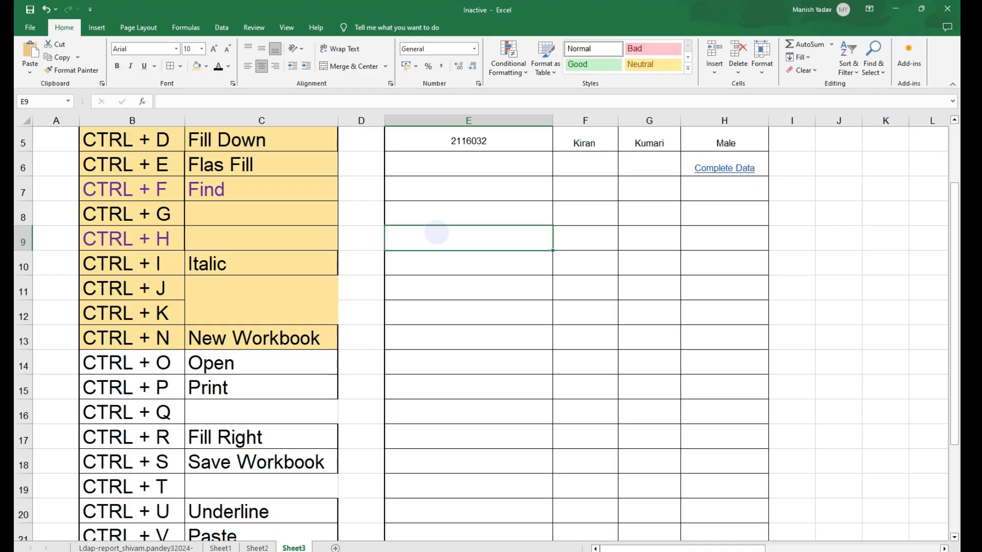
# - Demonstrate the Open shortcut to show the Open screen, then dismiss it and cancel the save prompt
pyautogui.hotkey('ctrl', 'o')
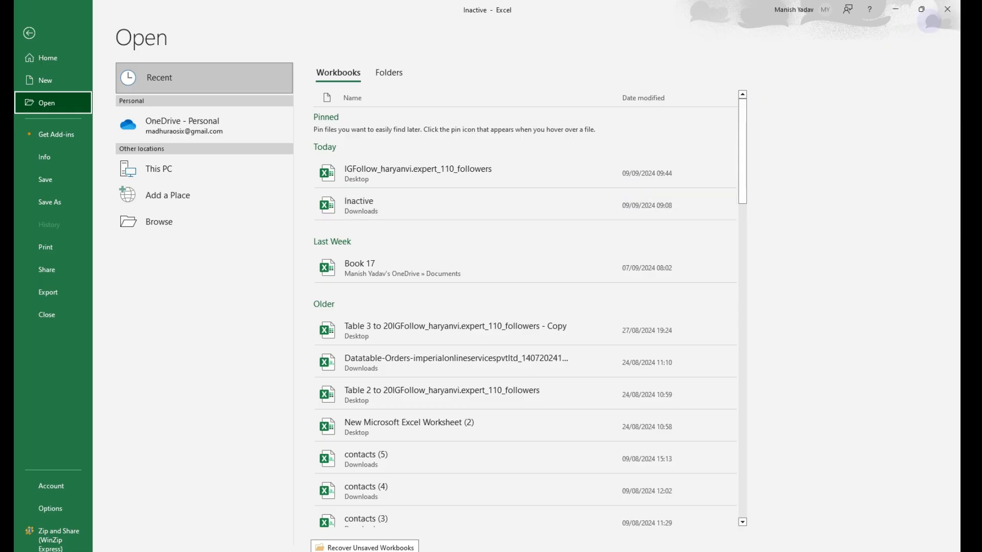
pyautogui.click(947, 8)
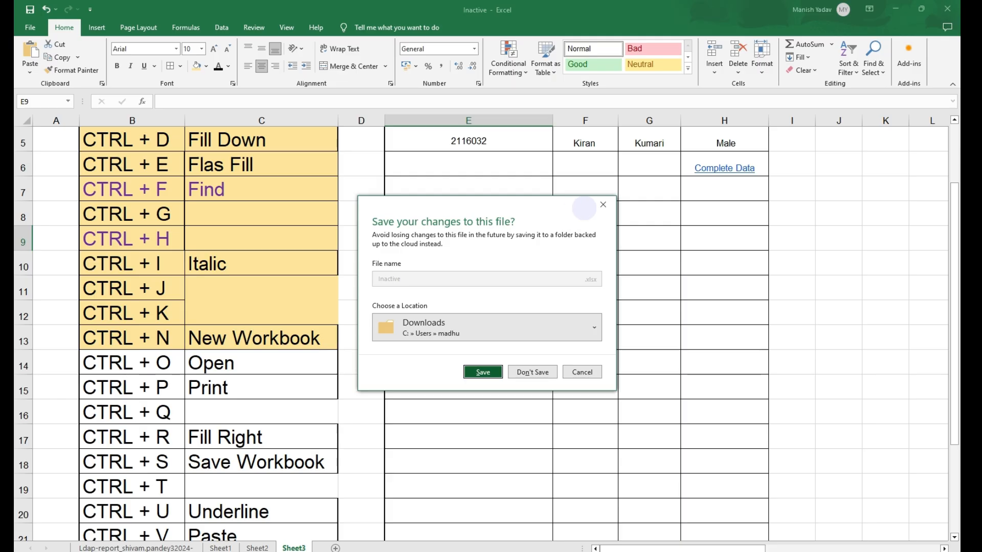
pyautogui.click(603, 204)
pyautogui.click(456, 290)
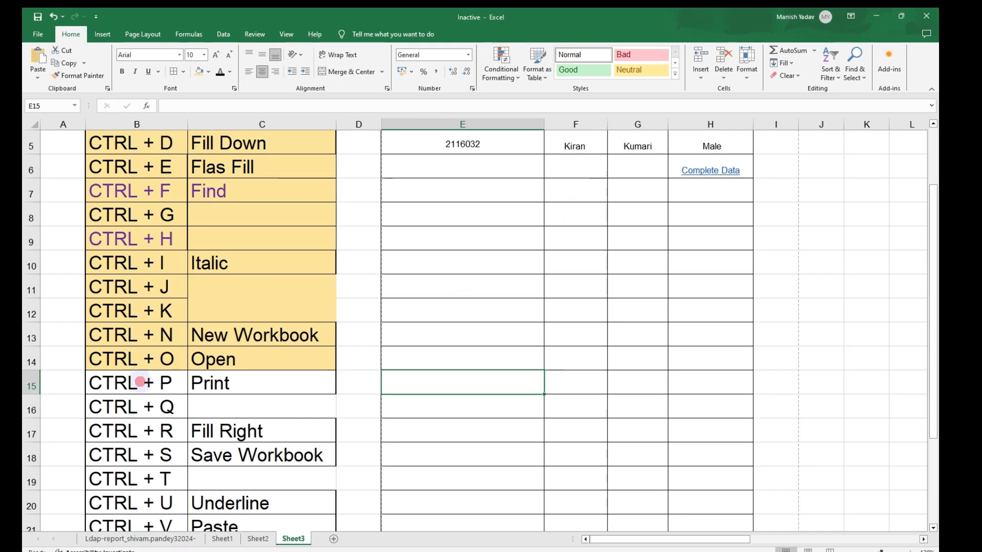
# - Select the CTRL + P Print row, then demonstrate the Print shortcut and print the sheet
pyautogui.moveTo(131, 383); pyautogui.dragTo(231, 386)
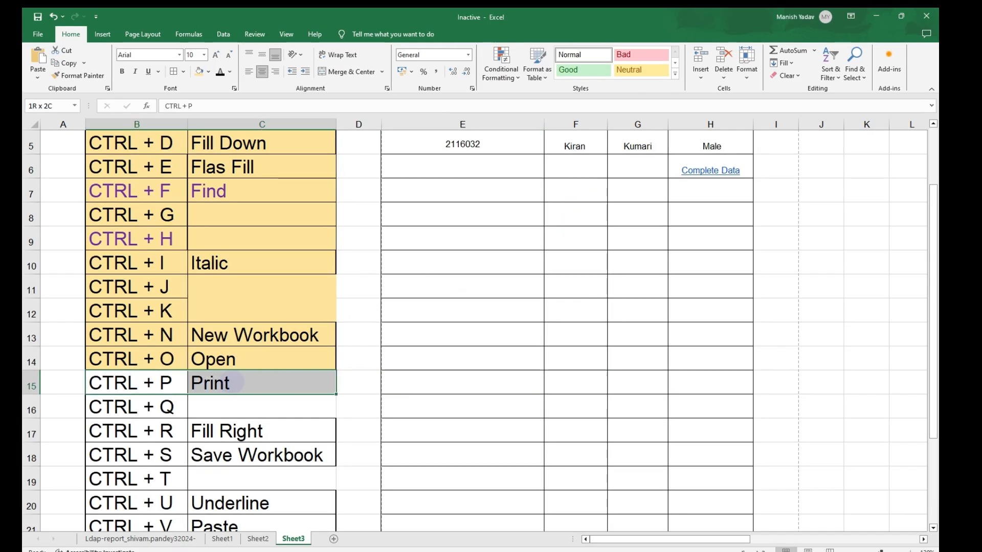
pyautogui.click(415, 288)
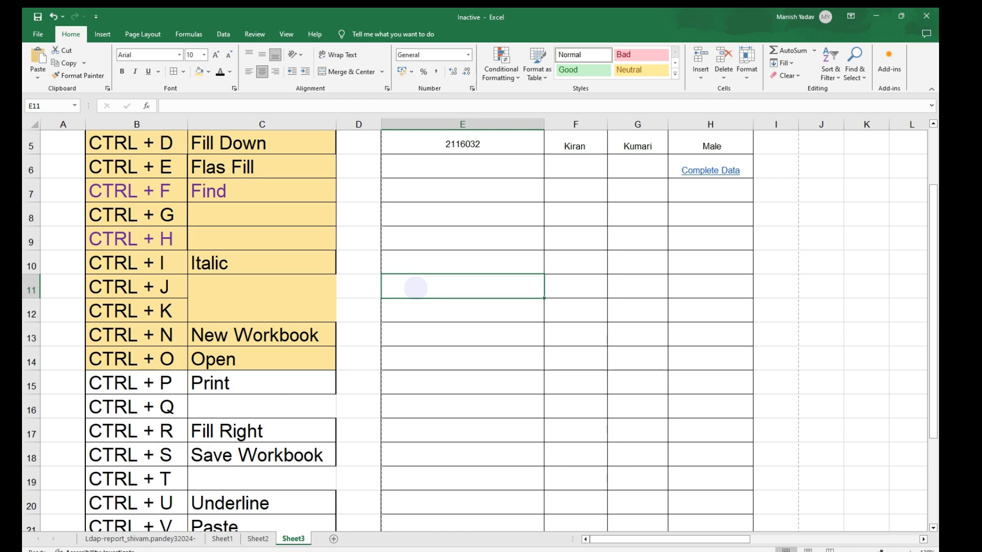
pyautogui.hotkey('ctrl', 'p')
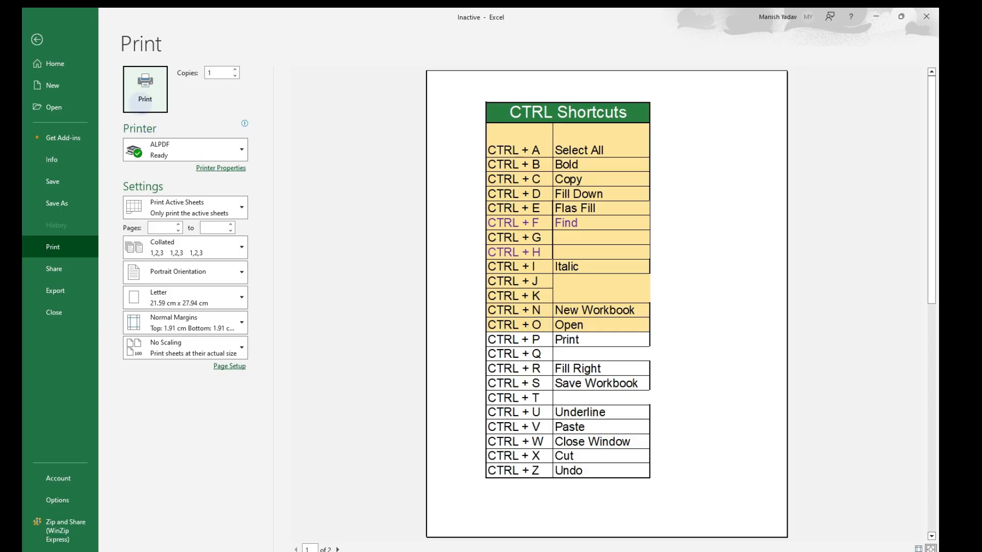
pyautogui.click(145, 99)
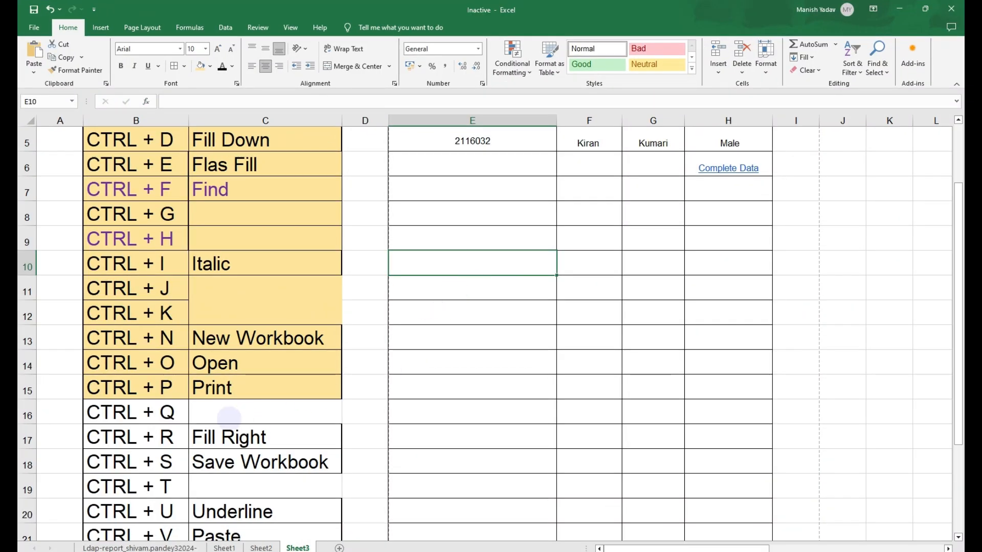
# - Highlight the CTRL + Q row with the yellow fill colour
pyautogui.moveTo(150, 414); pyautogui.dragTo(256, 412)
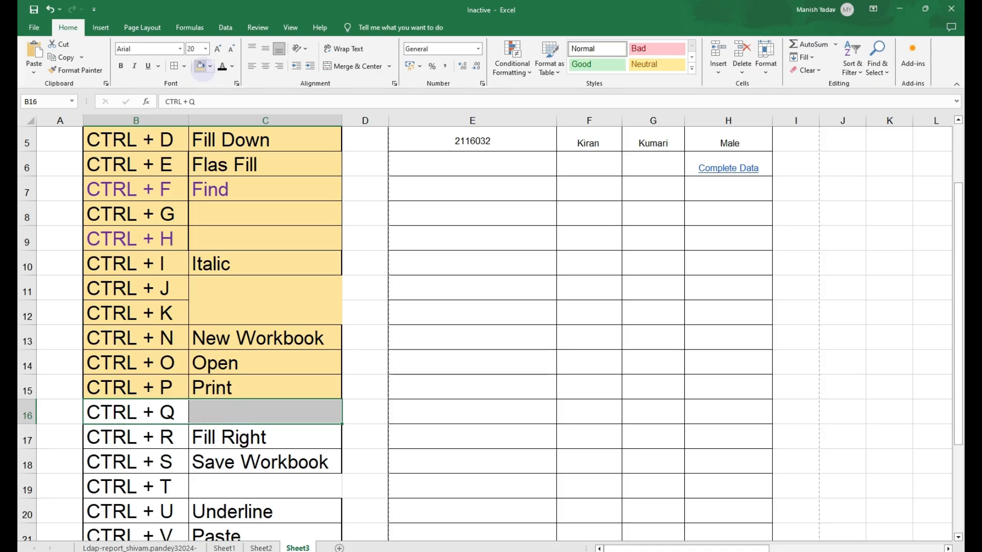
pyautogui.click(200, 65)
pyautogui.click(460, 311)
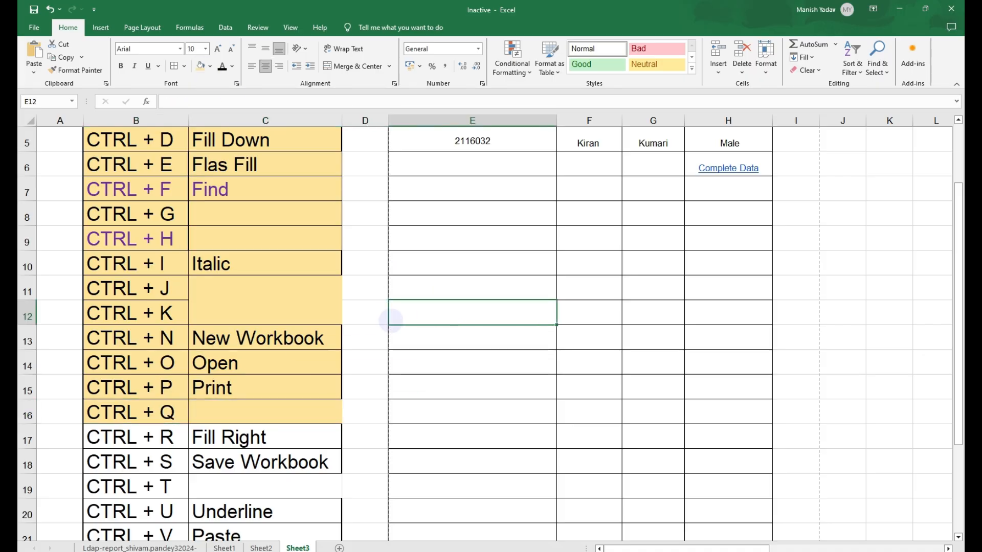
# - Open Quick Analysis on the casper_id values and browse its Totals and Tables options
pyautogui.scroll(2, 498, 313)
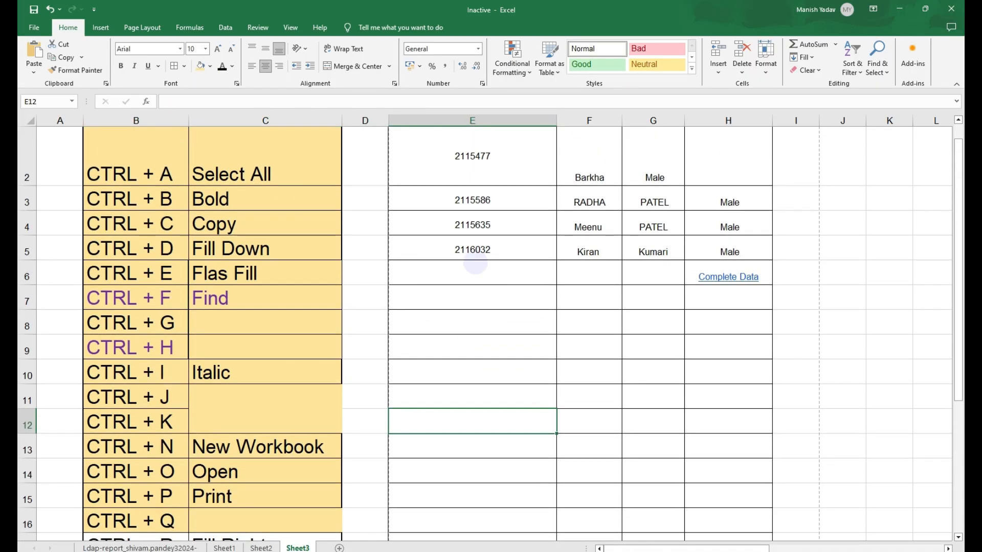
pyautogui.moveTo(474, 200); pyautogui.dragTo(683, 247)
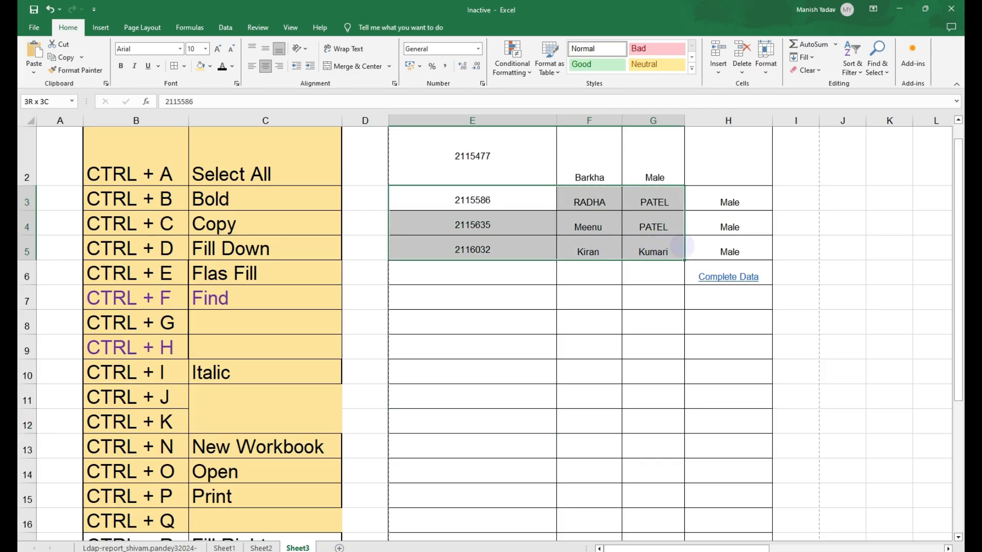
pyautogui.click(468, 316)
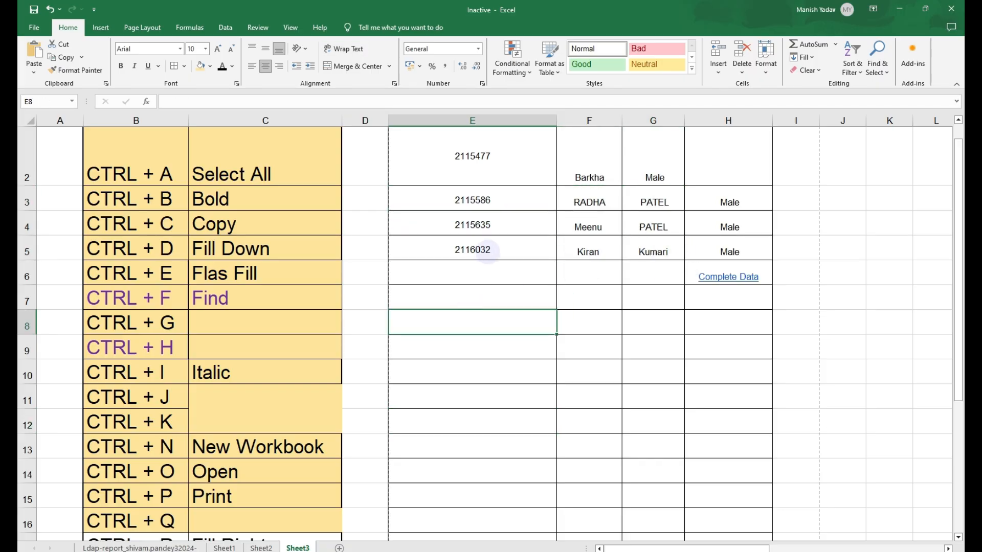
pyautogui.click(485, 250)
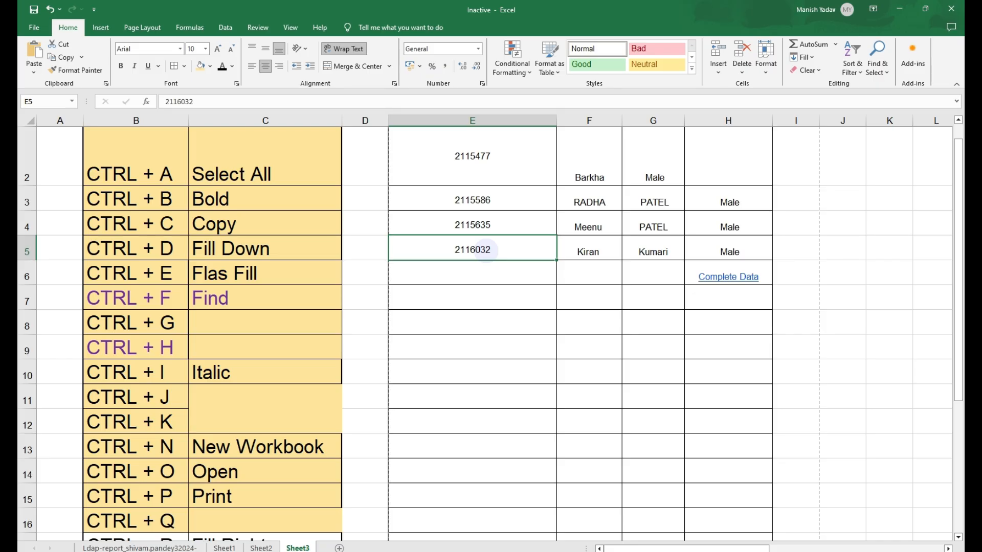
pyautogui.hotkey('ctrl', 'q')
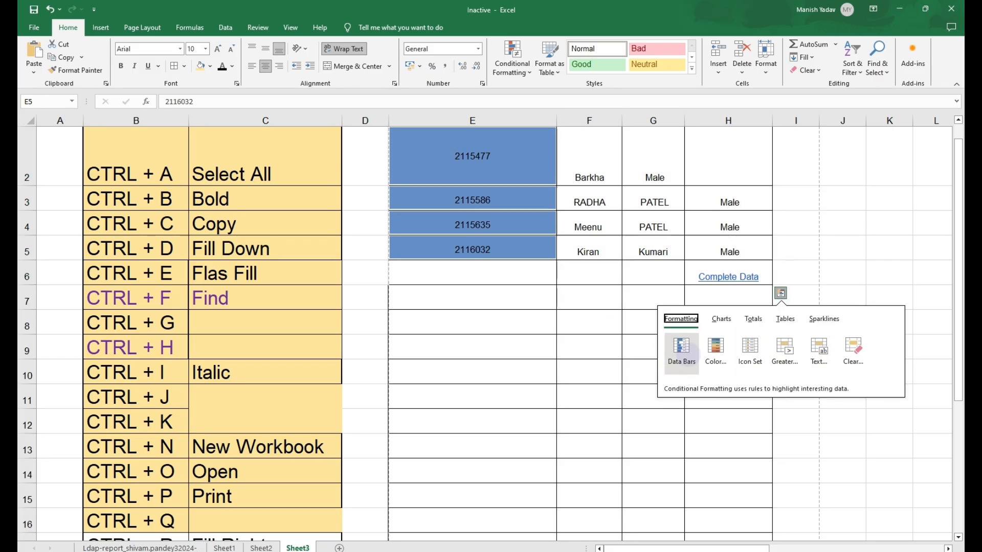
pyautogui.click(755, 319)
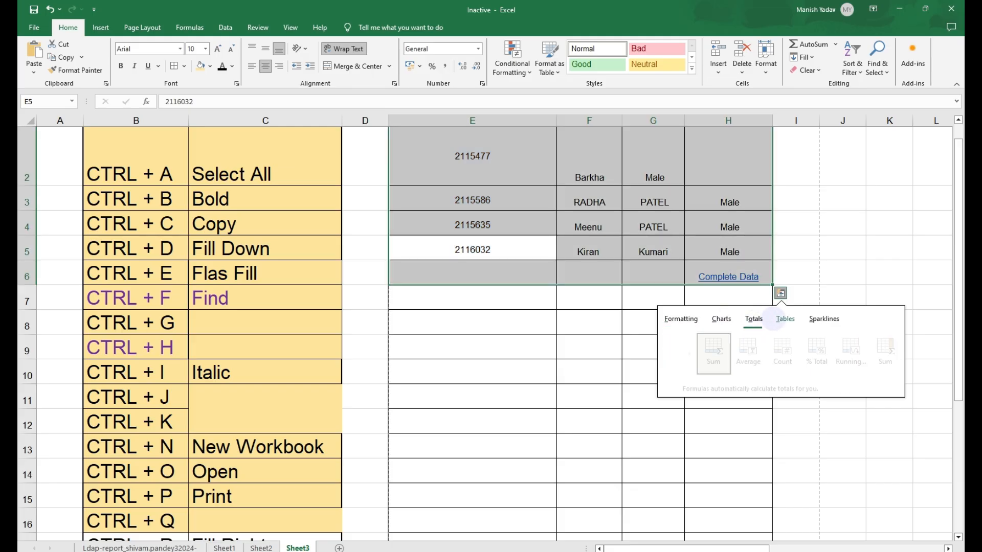
pyautogui.click(785, 318)
pyautogui.click(754, 319)
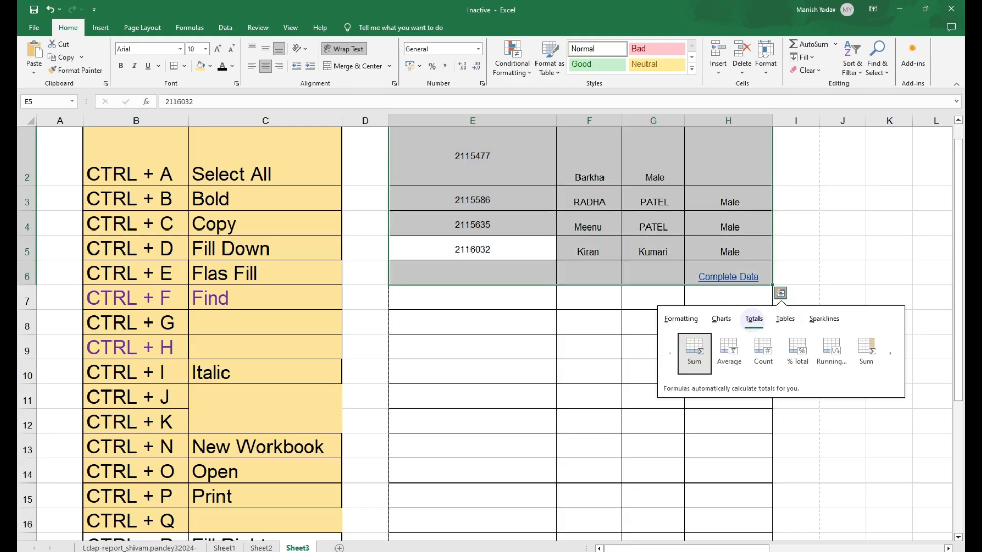
# - Select the CTRL + R Fill Right row in the shortcut list
pyautogui.moveTo(136, 285); pyautogui.dragTo(271, 287)
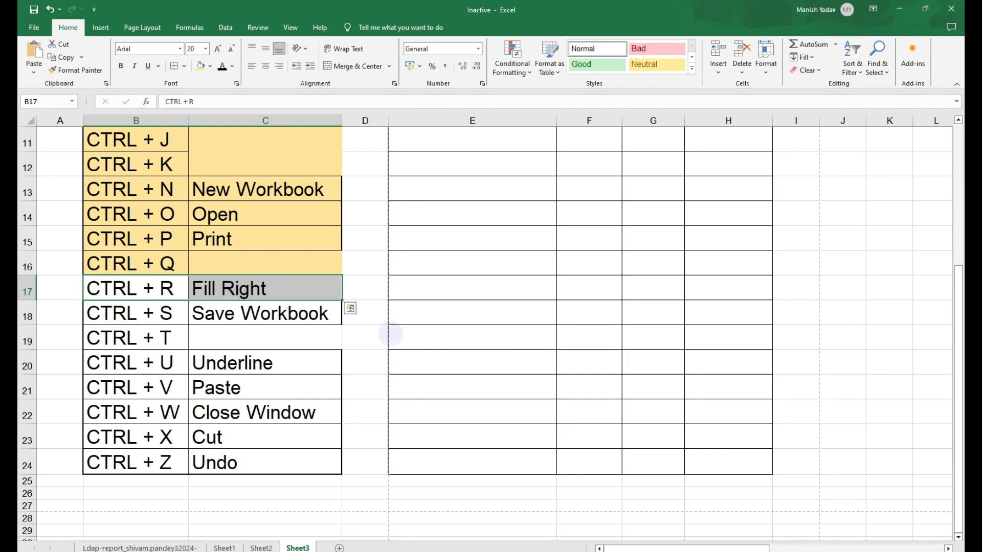
pyautogui.scroll(4, 391, 334)
pyautogui.scroll(1, 390, 334)
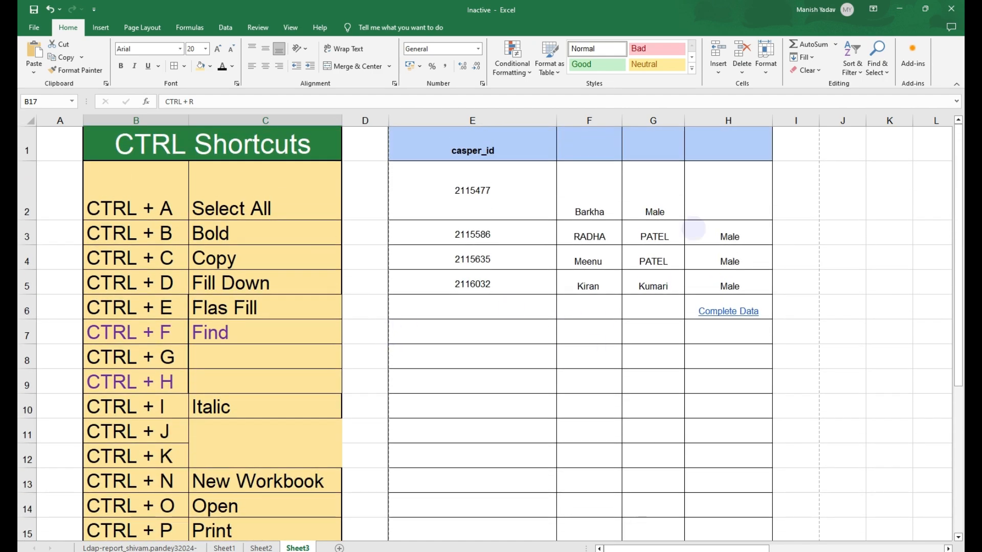
# - Fill cells H2 to K2 with a colour
pyautogui.click(659, 204)
pyautogui.click(734, 204)
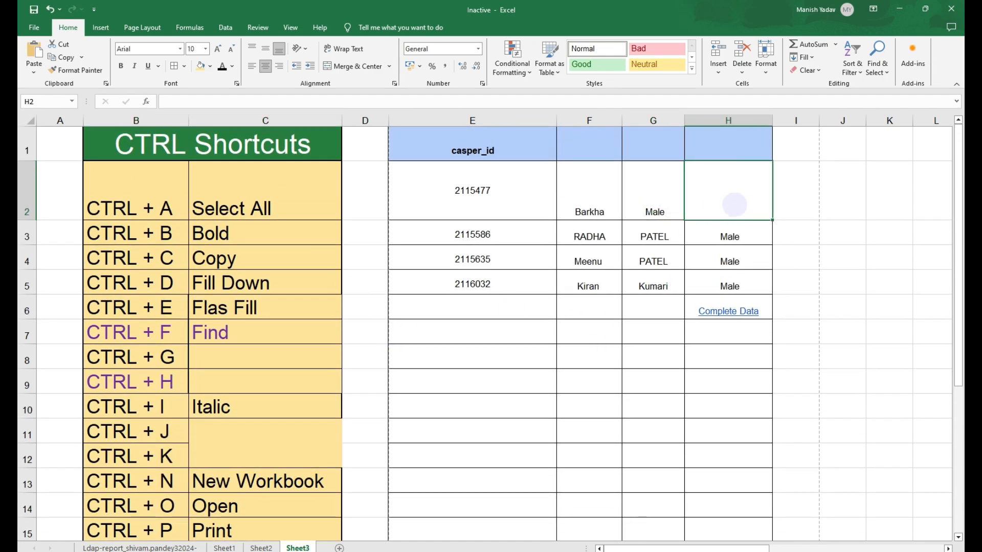
pyautogui.moveTo(736, 206); pyautogui.dragTo(888, 205)
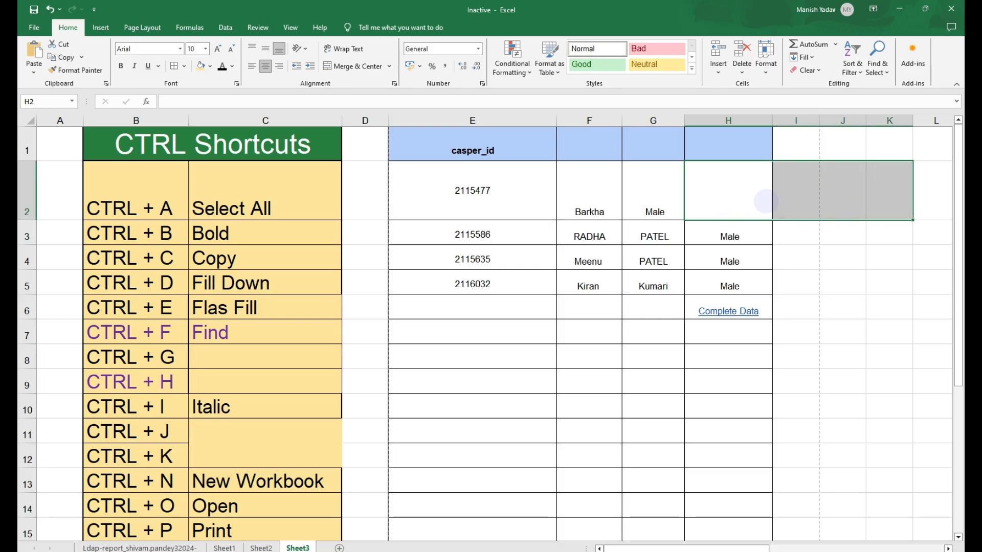
pyautogui.click(214, 66)
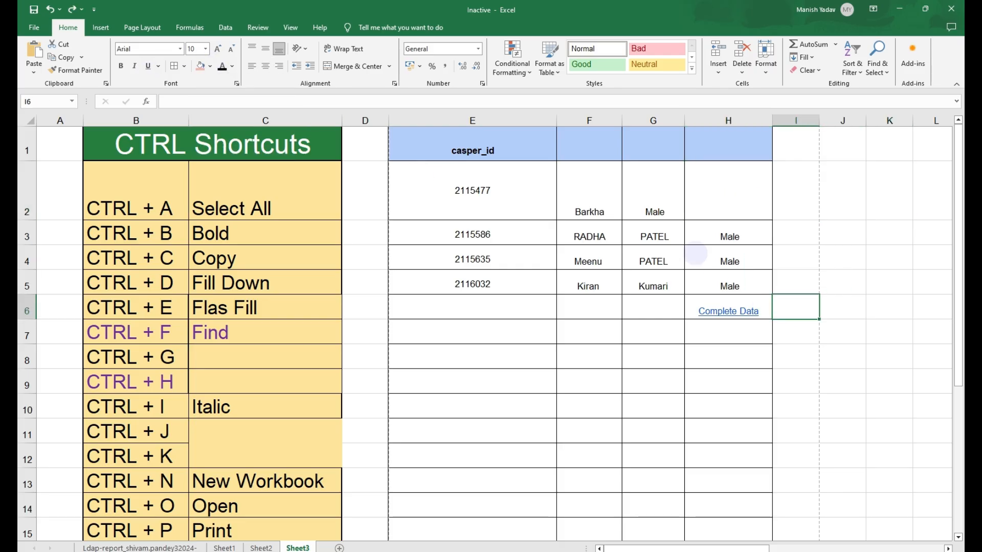
pyautogui.moveTo(713, 205); pyautogui.dragTo(869, 202)
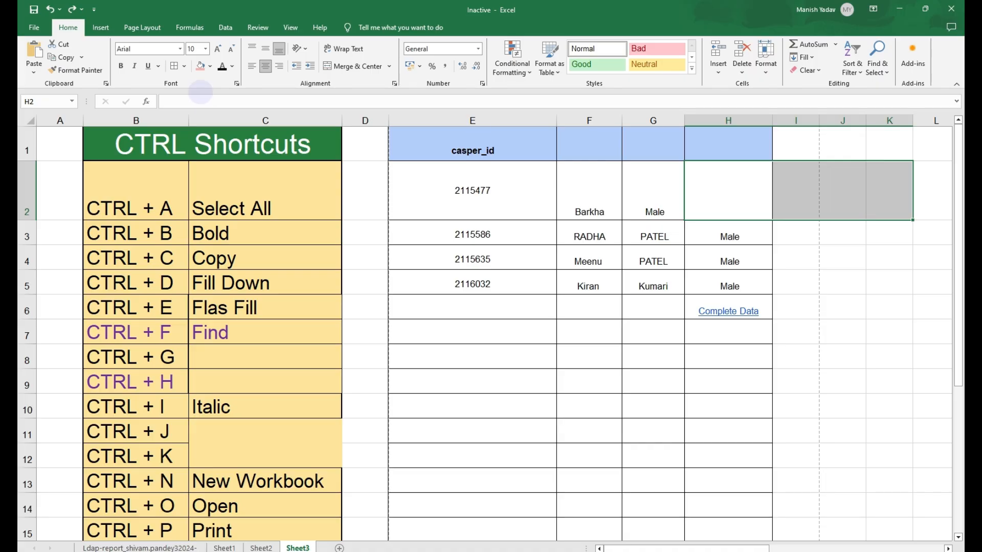
pyautogui.click(201, 66)
# - Fill Right the Male value from G2 across cells H2 to K2
pyautogui.click(759, 214)
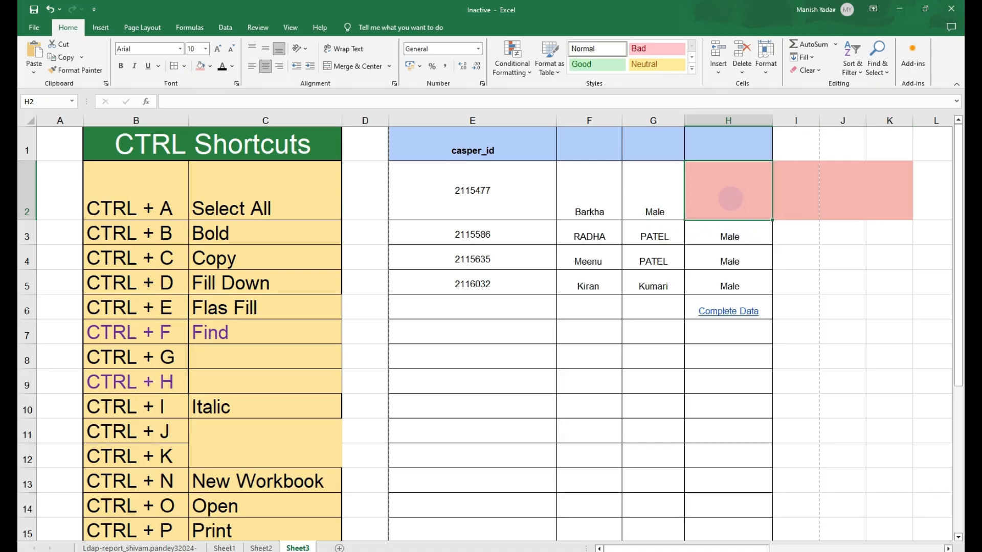
pyautogui.moveTo(740, 207); pyautogui.dragTo(842, 205)
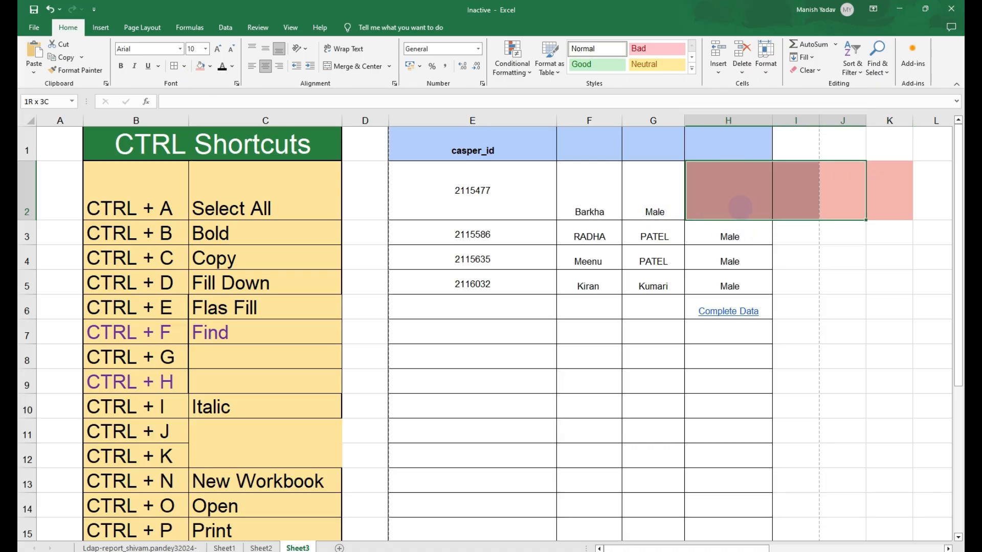
pyautogui.moveTo(676, 201); pyautogui.dragTo(877, 196)
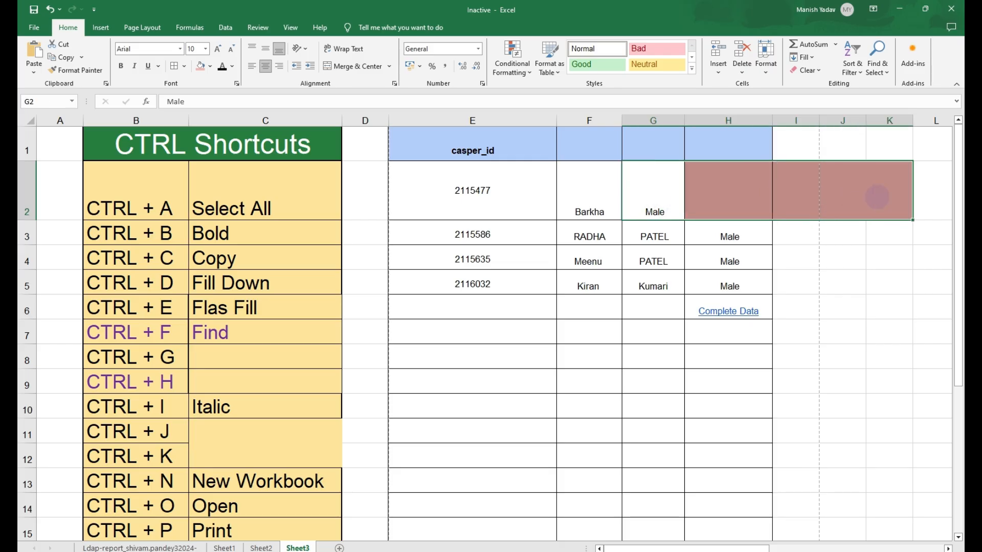
pyautogui.hotkey('ctrl', 'r')
pyautogui.click(843, 256)
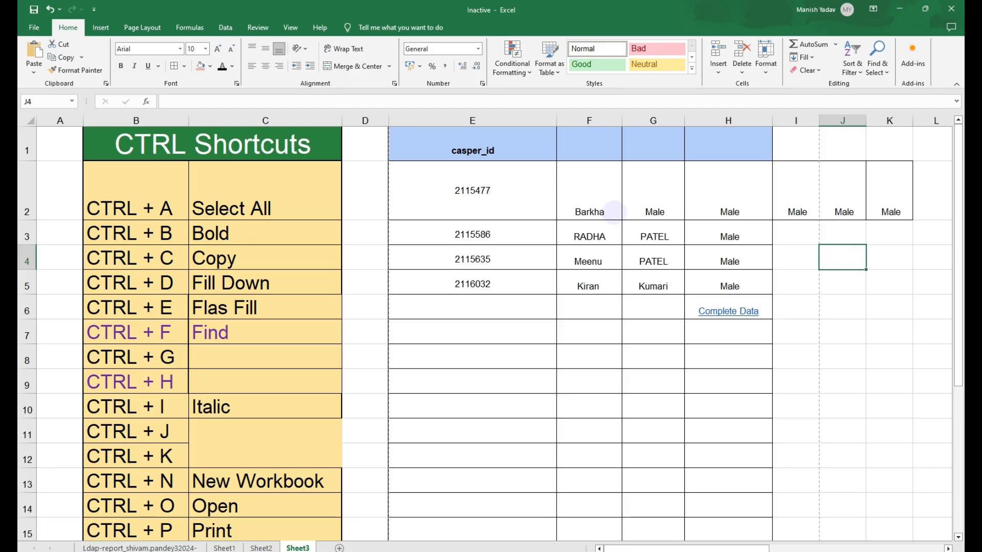
# - Fill Down the Male values through row 6 across columns I to L
pyautogui.moveTo(651, 193); pyautogui.dragTo(884, 202)
pyautogui.click(879, 260)
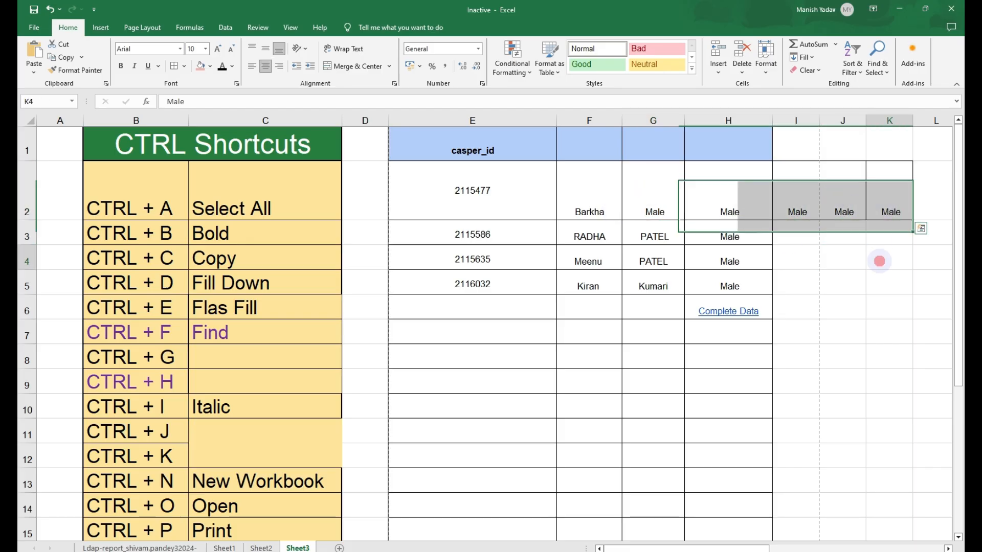
pyautogui.moveTo(805, 202); pyautogui.dragTo(873, 312)
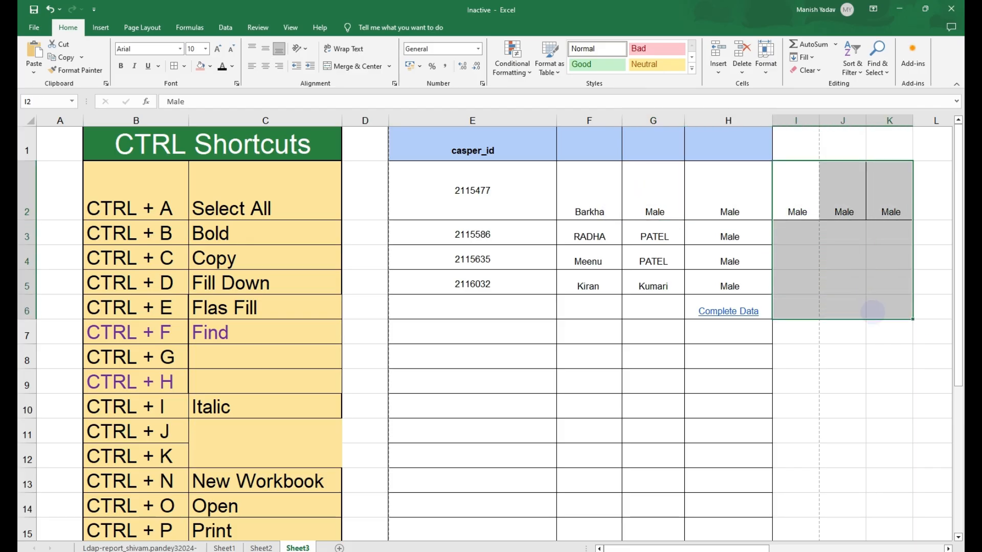
pyautogui.hotkey('ctrl', 'd')
pyautogui.moveTo(845, 197); pyautogui.dragTo(932, 297)
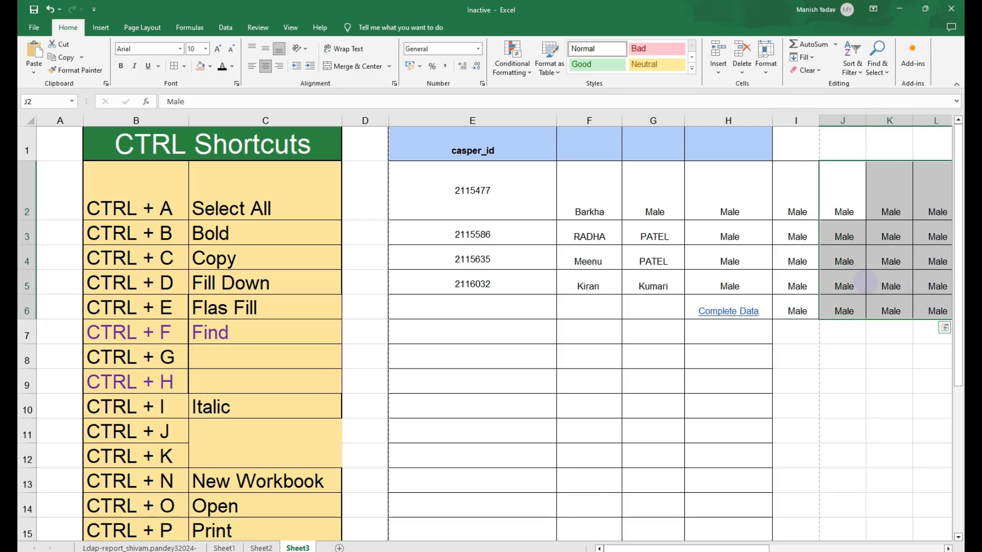
pyautogui.click(860, 282)
# - Highlight the CTRL + R Fill Right row in the shortcut list with yellow fill
pyautogui.scroll(-4, 338, 352)
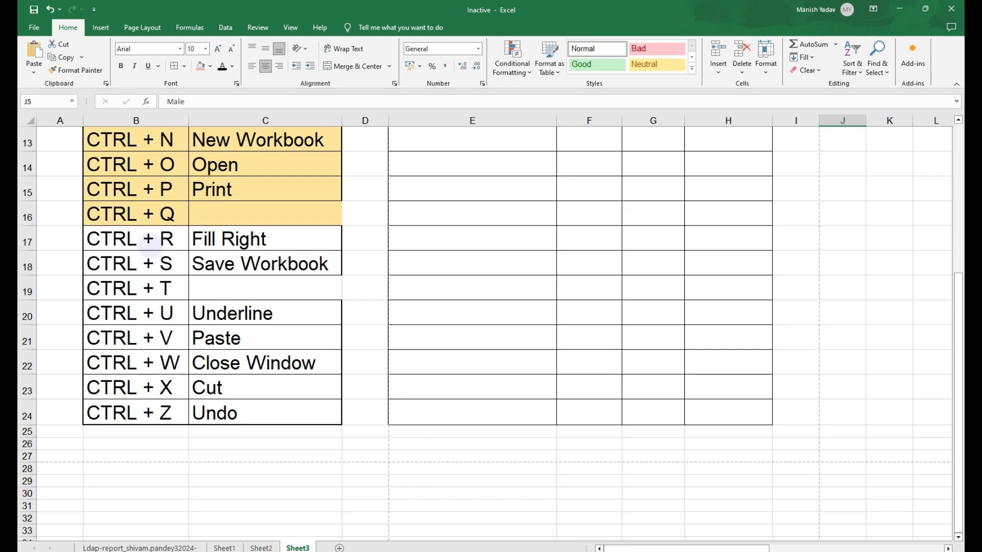
pyautogui.moveTo(148, 244); pyautogui.dragTo(207, 240)
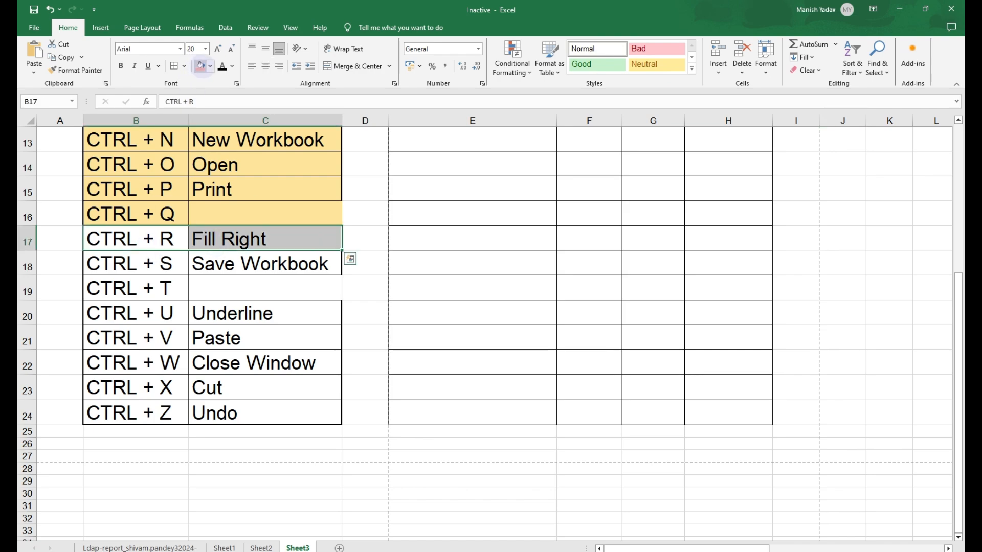
pyautogui.click(210, 66)
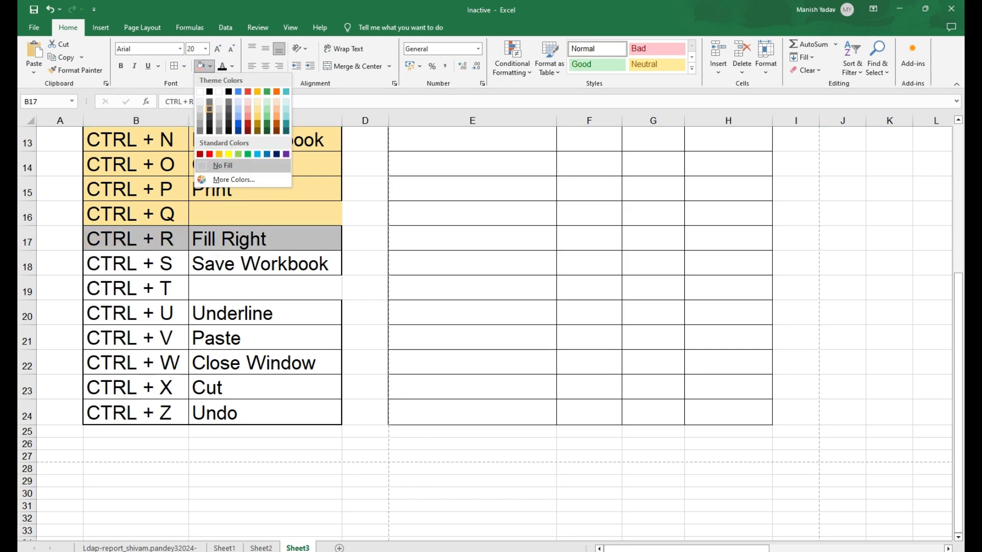
pyautogui.click(434, 283)
# - Highlight the CTRL + S Save Workbook row in the shortcut list with yellow fill
pyautogui.scroll(3, 434, 282)
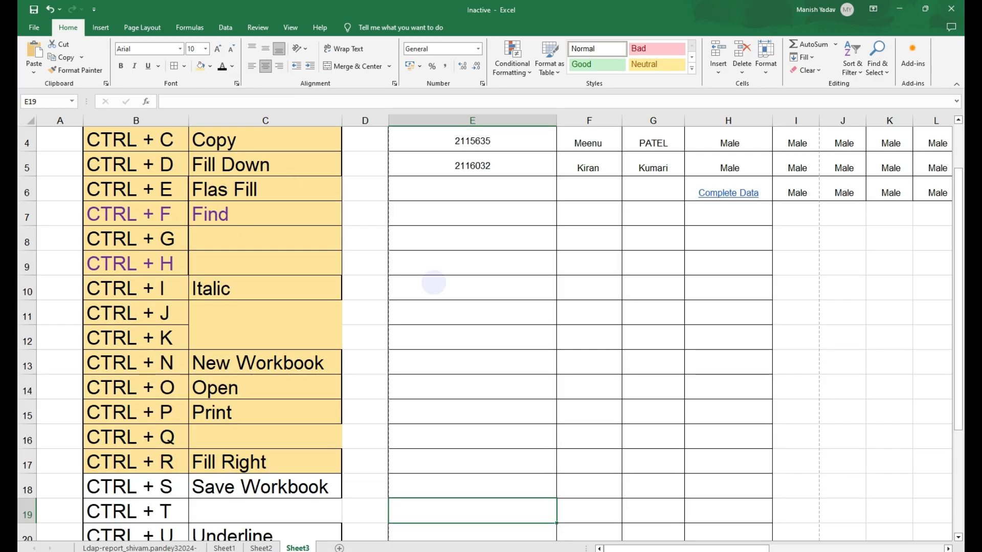
pyautogui.scroll(-2, 434, 282)
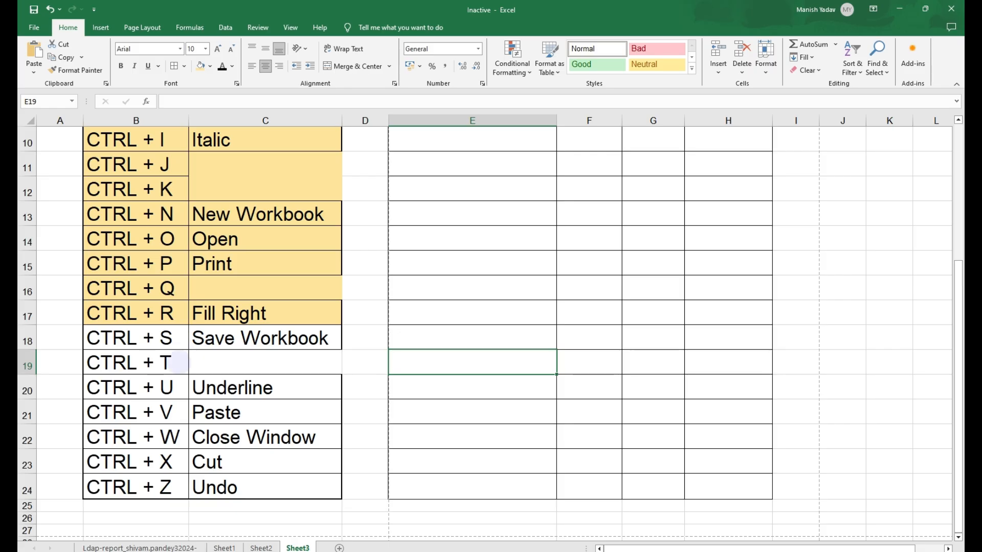
pyautogui.moveTo(158, 337); pyautogui.dragTo(286, 339)
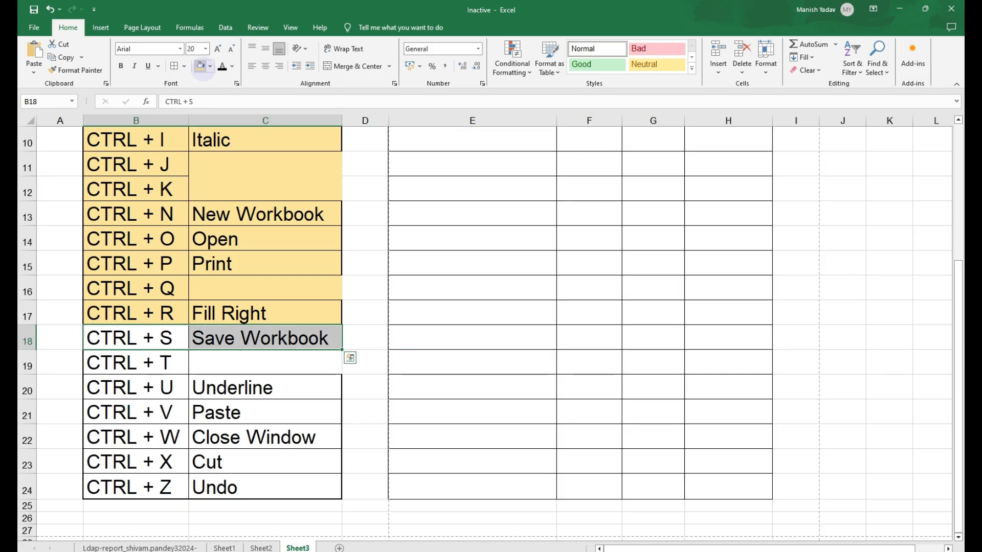
pyautogui.moveTo(148, 362); pyautogui.dragTo(214, 364)
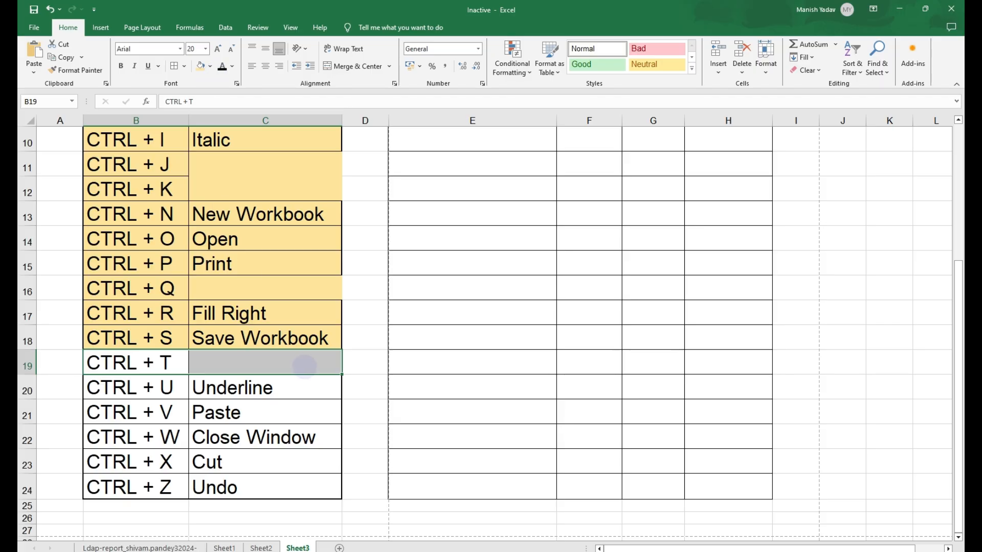
# - Convert the data range E1:H7 into a table with headers using Ctrl + T
pyautogui.scroll(3, 305, 366)
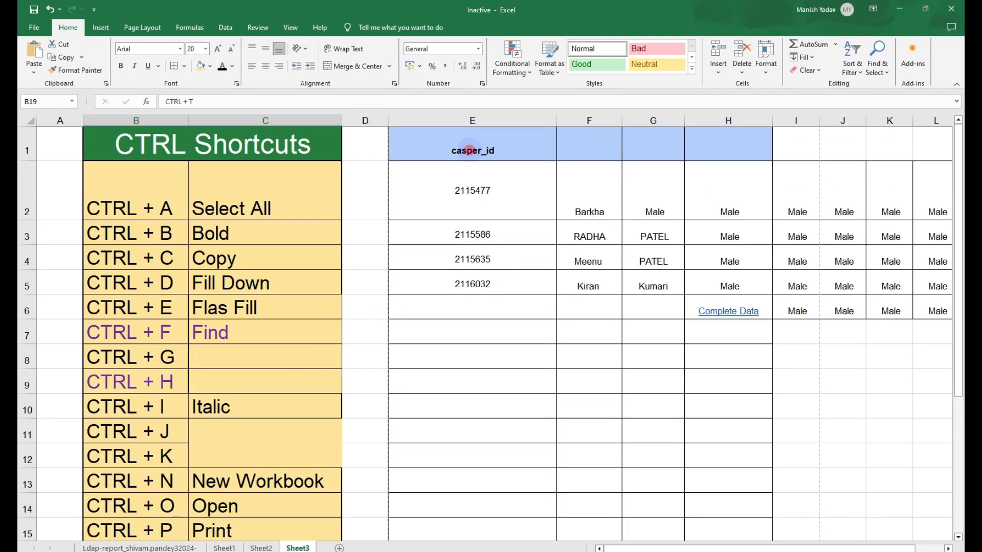
pyautogui.moveTo(470, 150); pyautogui.dragTo(727, 332)
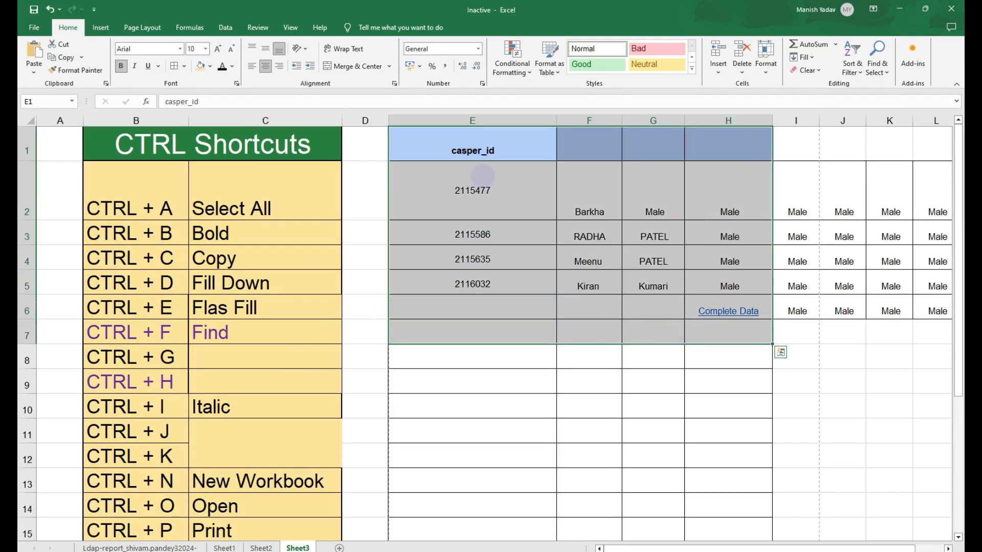
pyautogui.hotkey('ctrl', 't')
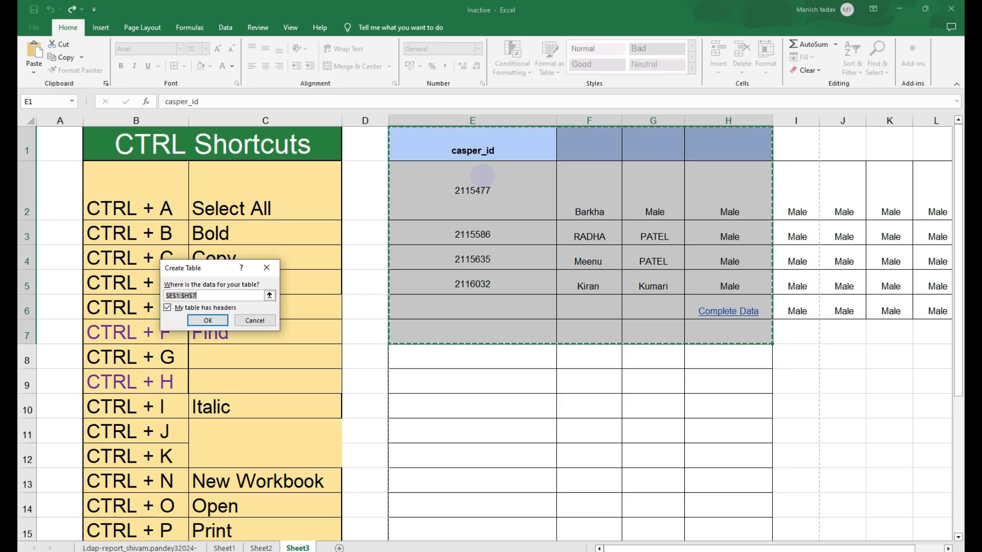
pyautogui.press('Return')
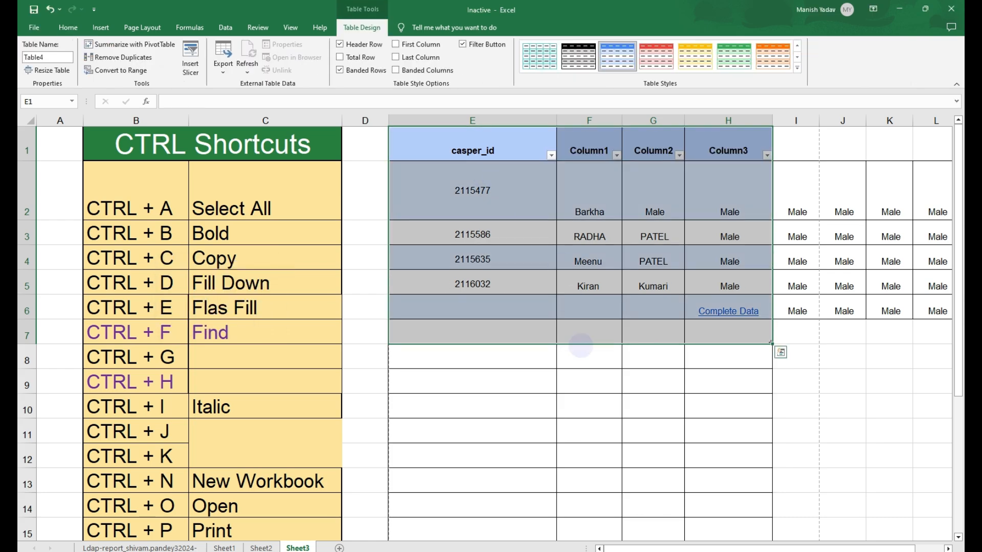
# - Apply a red table style to the new table
pyautogui.click(580, 348)
pyautogui.click(512, 334)
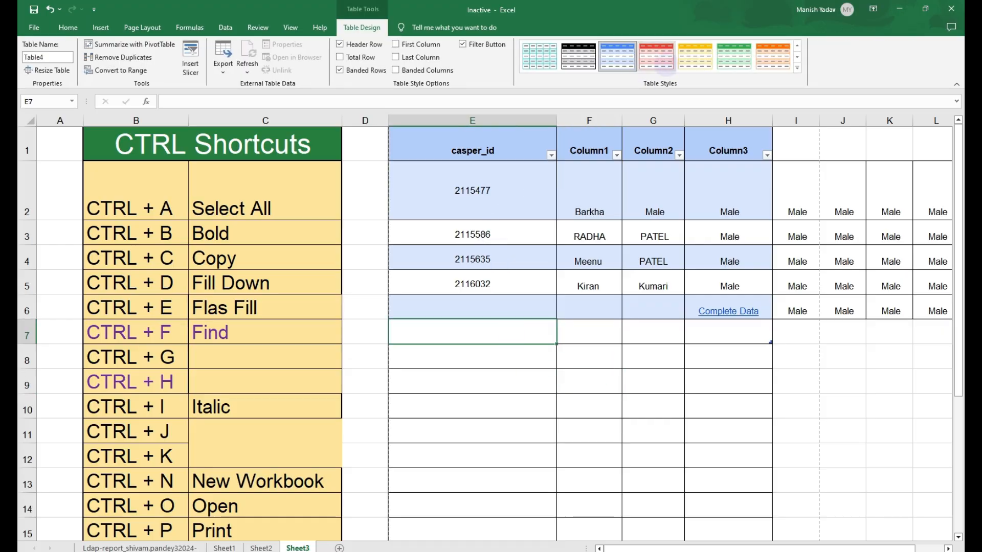
pyautogui.click(662, 55)
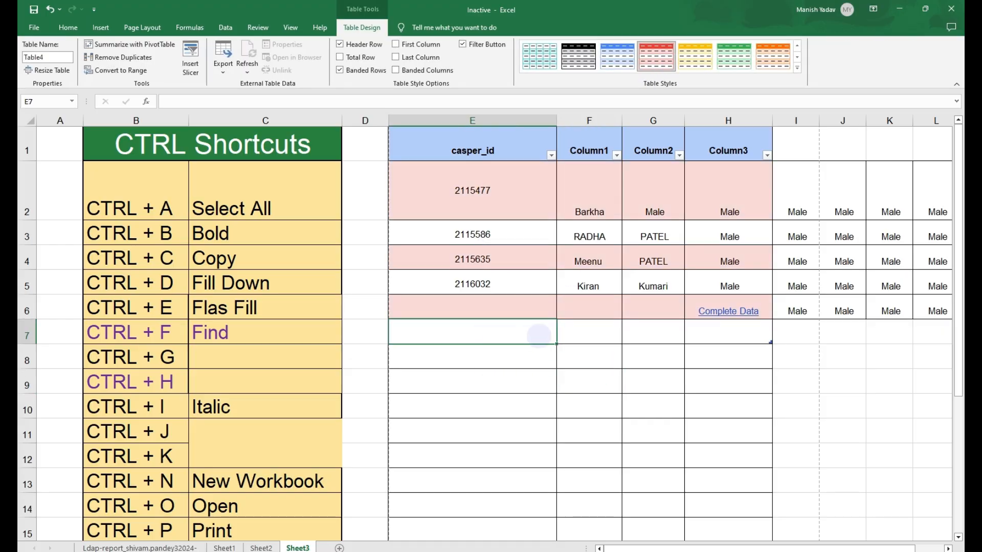
# - Enter sample entries fd, fdf, rert, uyi and y in rows 7 to 11 of the casper_id column
pyautogui.write('fd')
pyautogui.press('Return')
pyautogui.write('fdf')
pyautogui.hotkey('ctrl', 'Return')
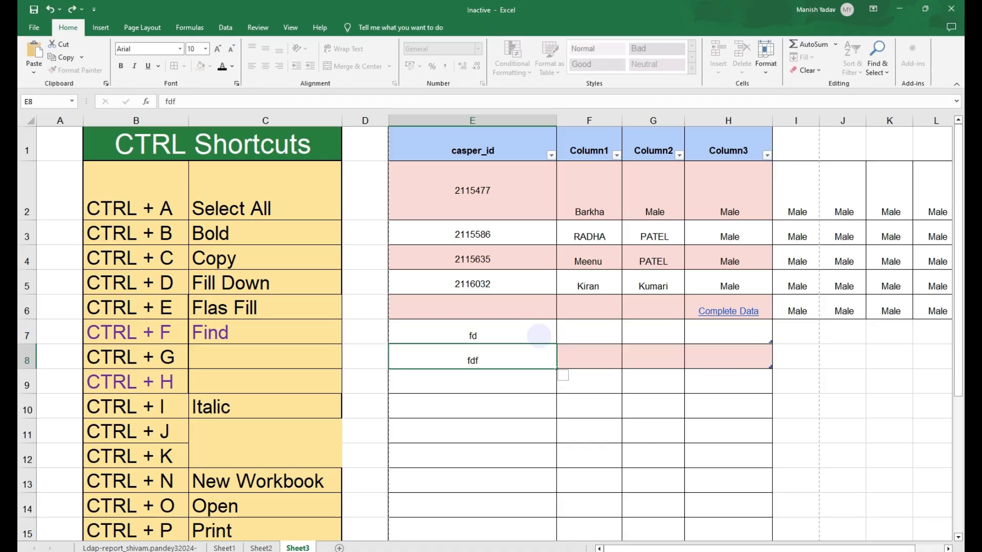
pyautogui.press('Down')
pyautogui.press('Down')
pyautogui.press('Up')
pyautogui.press('Up')
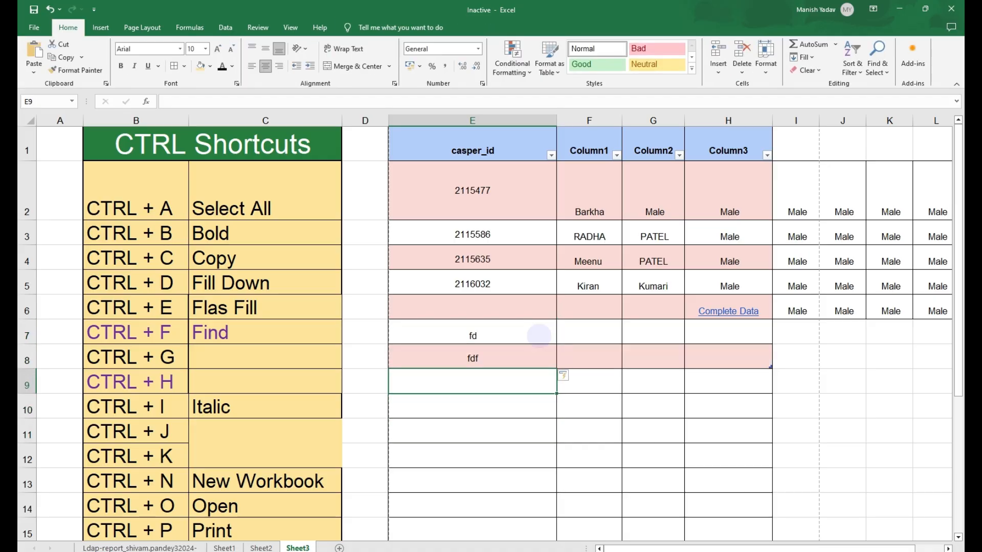
pyautogui.write('rert')
pyautogui.press('Down')
pyautogui.write('y')
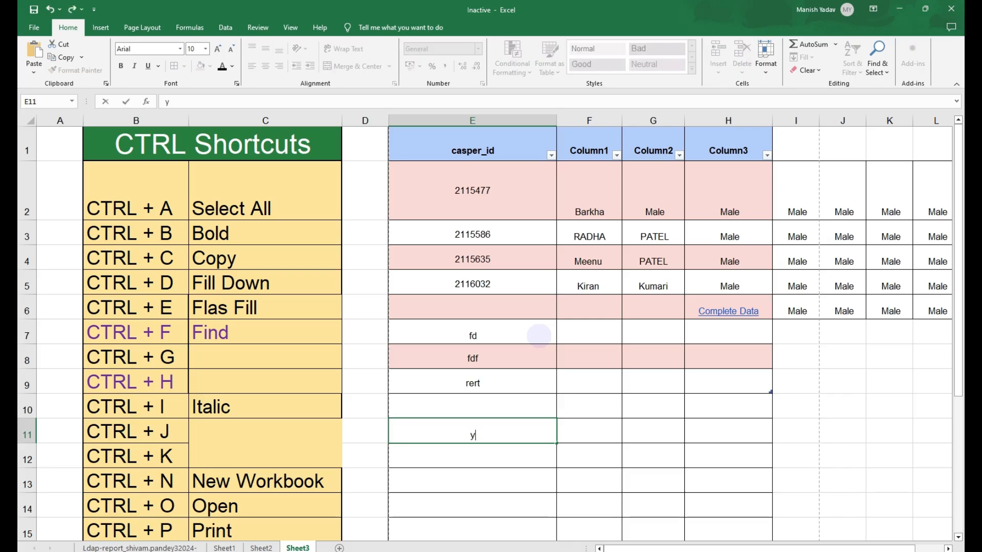
pyautogui.press('Up')
pyautogui.press('Up')
pyautogui.press('Down')
pyautogui.write('uyi')
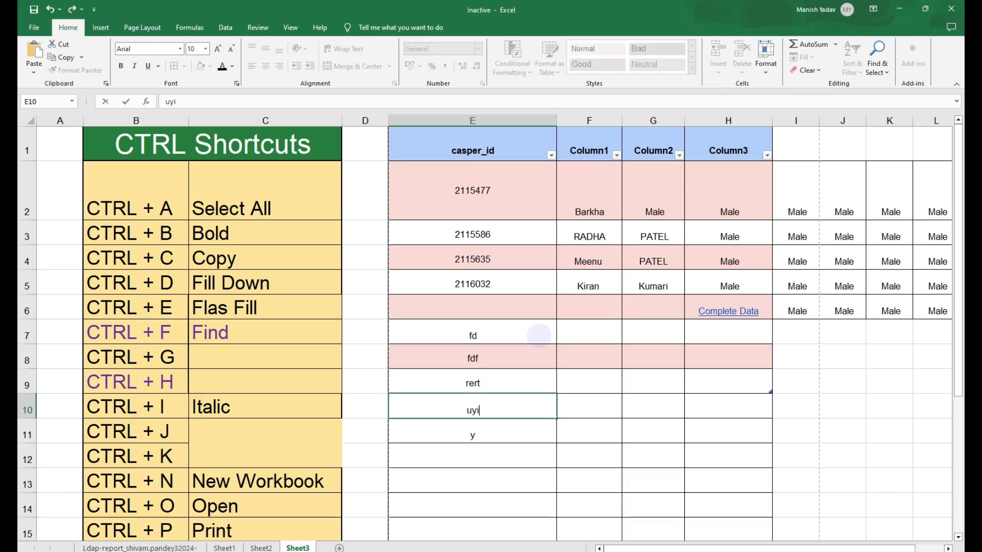
pyautogui.press('Return')
pyautogui.press('Up')
pyautogui.press('Up')
pyautogui.press('Up')
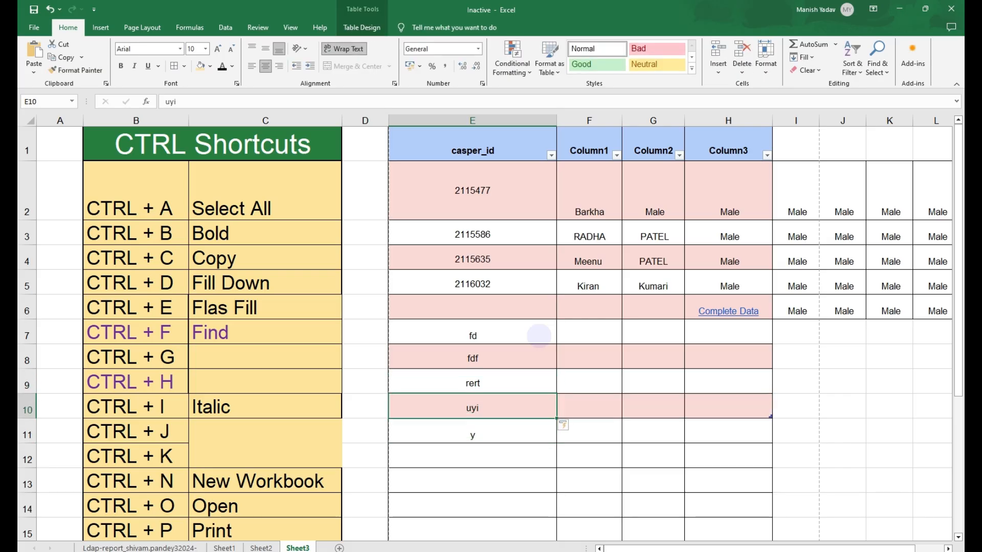
pyautogui.press('Up')
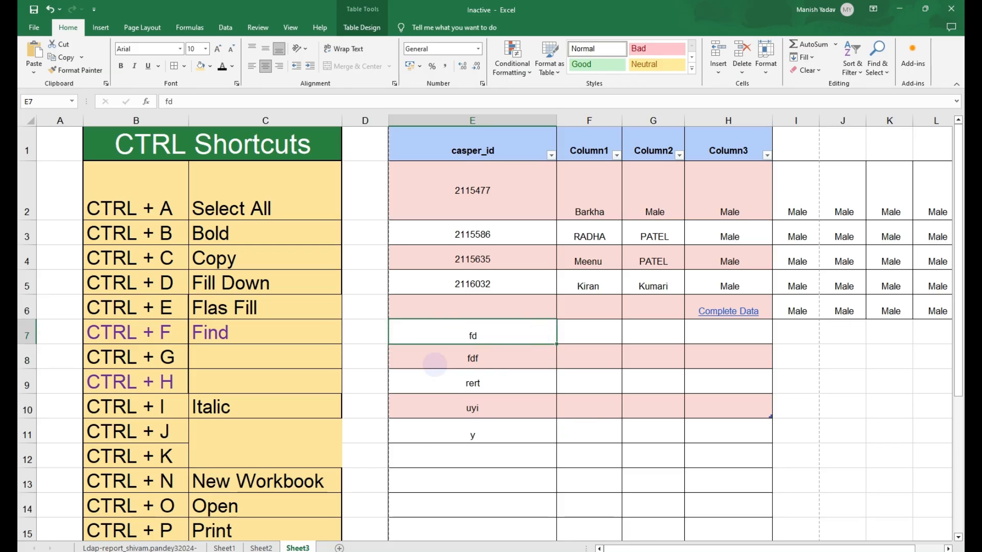
# - Highlight the CTRL + T row in the shortcut list with yellow fill
pyautogui.scroll(-5, 102, 361)
pyautogui.moveTo(154, 217); pyautogui.dragTo(225, 215)
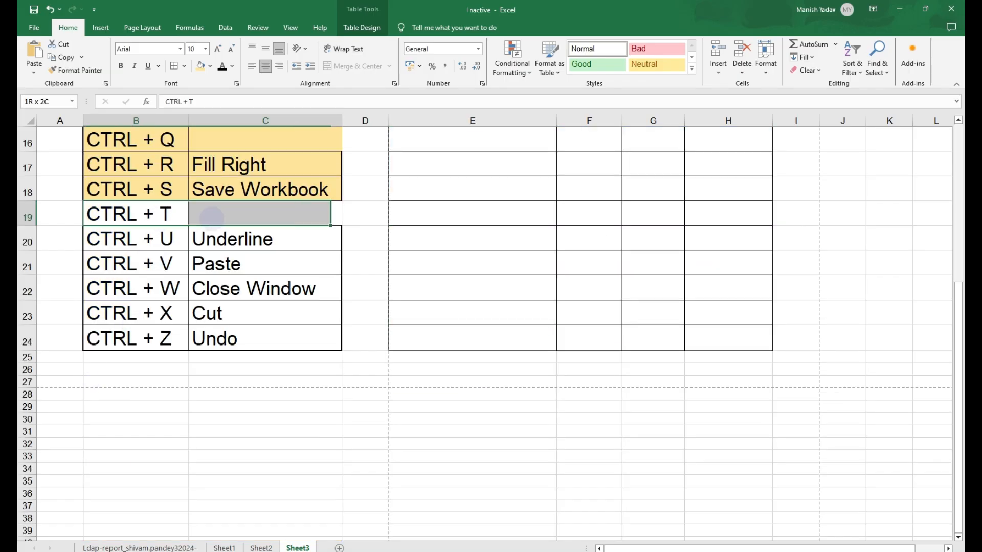
pyautogui.click(201, 66)
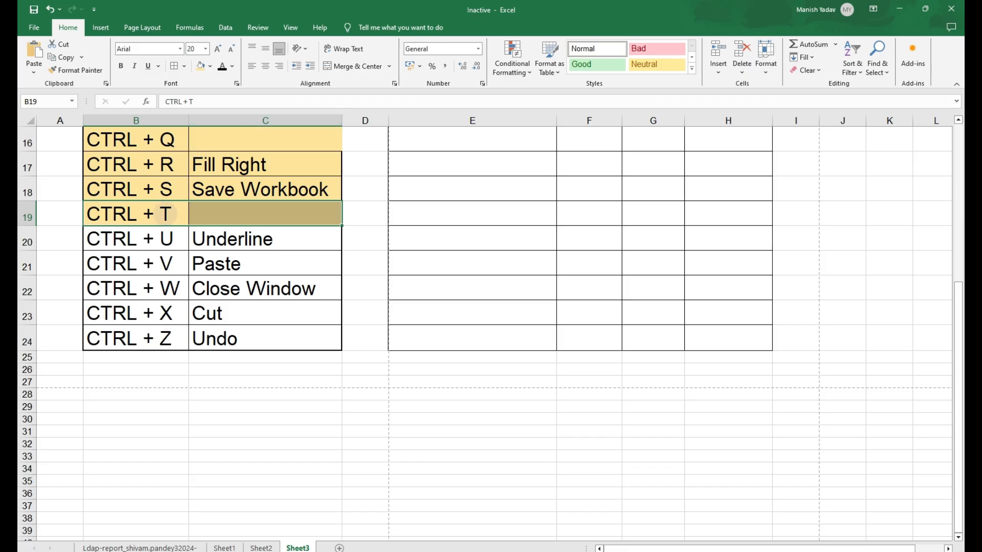
# - Underline the table's header cells E1 to H1
pyautogui.moveTo(154, 239); pyautogui.dragTo(230, 236)
pyautogui.scroll(5, 358, 258)
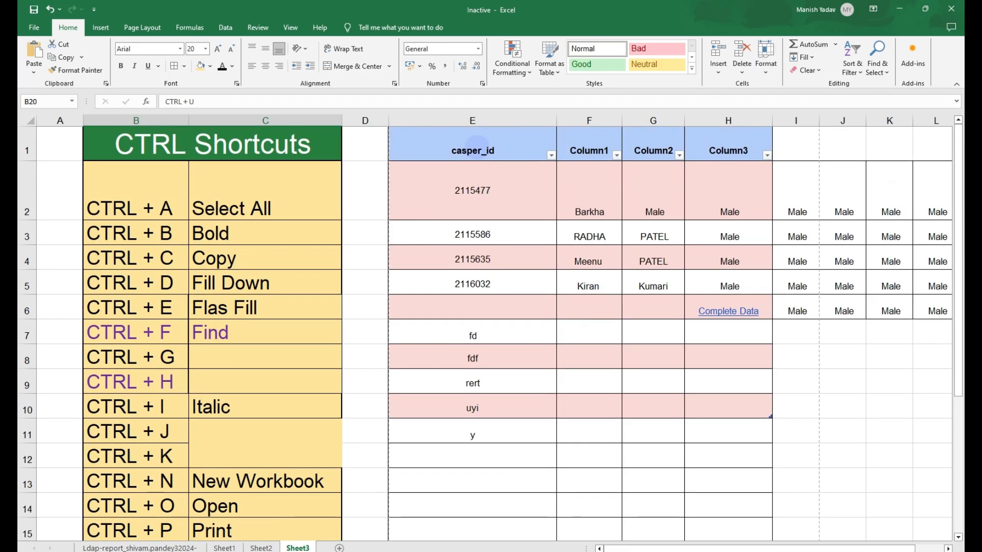
pyautogui.moveTo(476, 141); pyautogui.dragTo(727, 150)
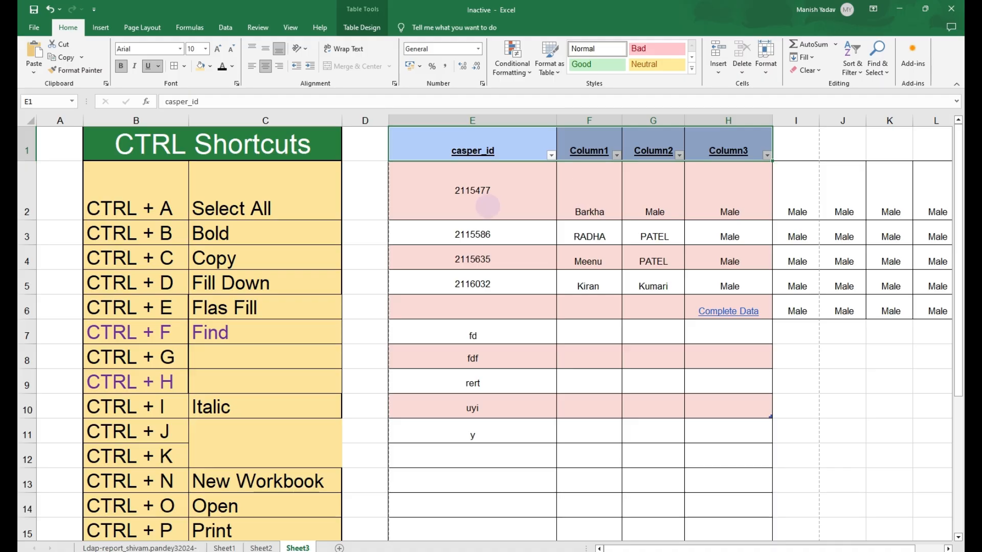
pyautogui.scroll(-2, 439, 303)
pyautogui.scroll(2, 440, 307)
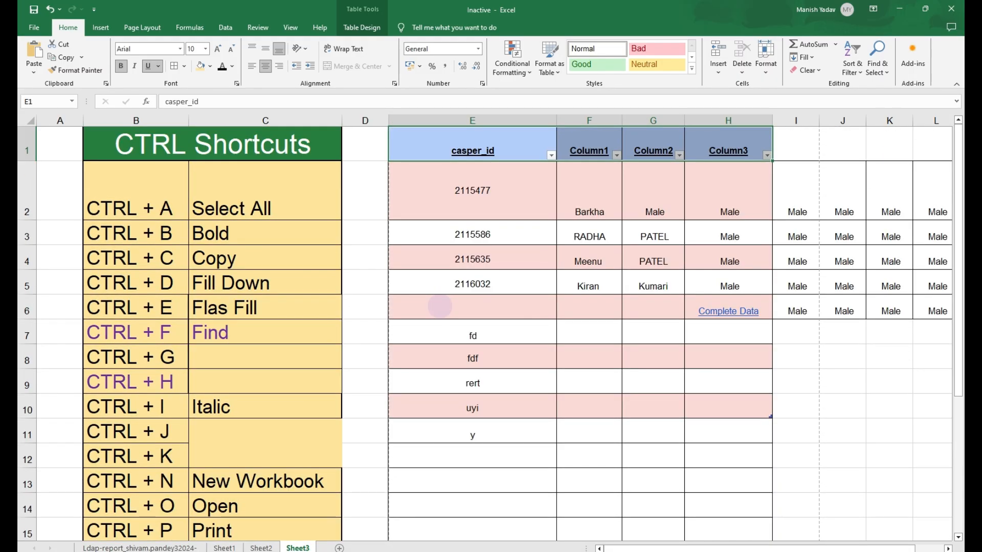
# - Highlight the CTRL + U Underline row in the shortcut list with yellow fill
pyautogui.scroll(-4, 440, 306)
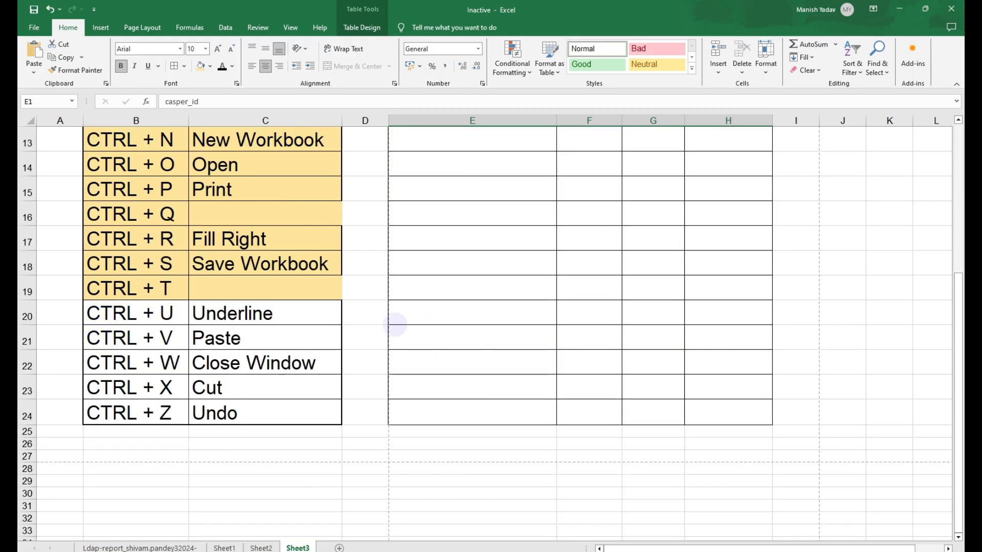
pyautogui.moveTo(128, 319); pyautogui.dragTo(215, 309)
pyautogui.click(198, 66)
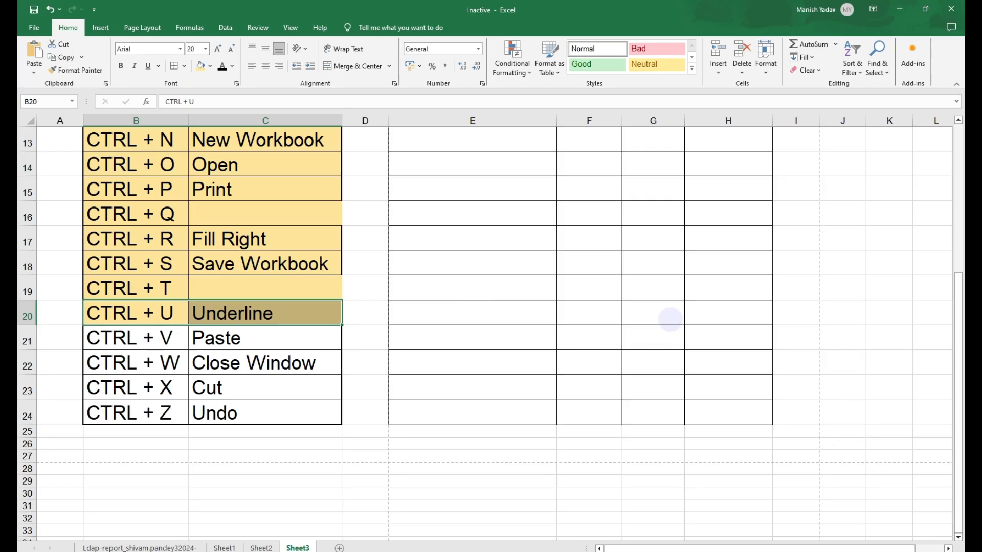
# - Select the Male block I2:L6 by keyboard and open Quick Analysis on it, then dismiss it
pyautogui.scroll(4, 669, 319)
pyautogui.click(851, 338)
pyautogui.press('Right')
pyautogui.press('Right')
pyautogui.press('Right')
pyautogui.hscroll(1, 852, 338)
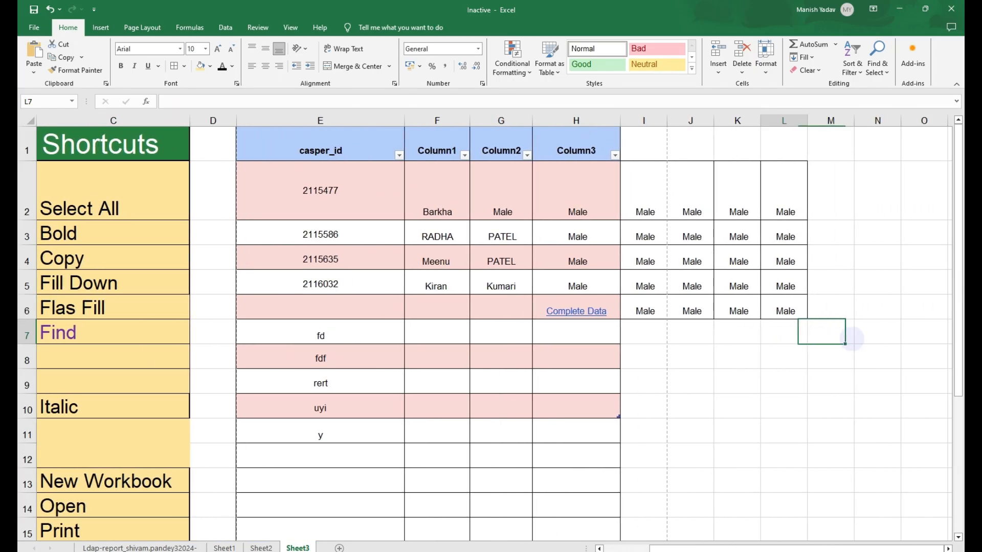
pyautogui.press('Left')
pyautogui.press('Left')
pyautogui.press('Up')
pyautogui.press('Up')
pyautogui.press('Left')
pyautogui.press('Left')
pyautogui.hotkey('ctrl', 'Up')
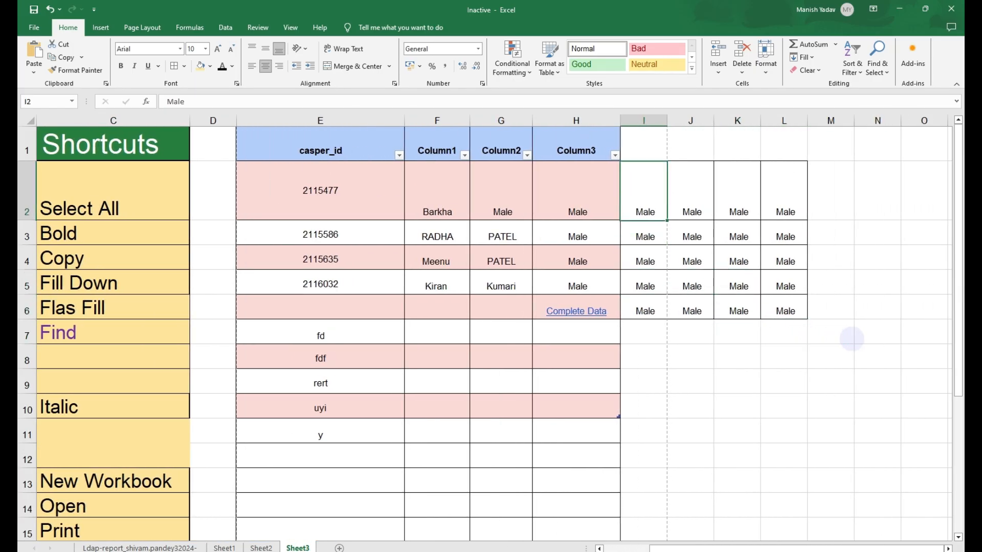
pyautogui.hotkey('ctrl', 'shift', 'Right')
pyautogui.hotkey('ctrl', 'shift', 'Down')
pyautogui.hotkey('ctrl', 'q')
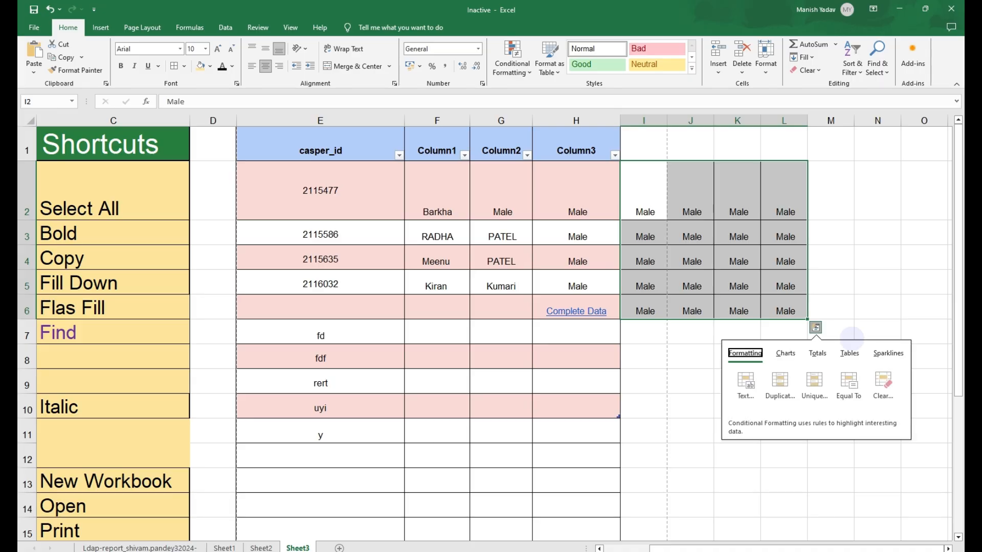
pyautogui.press('Escape')
# - Copy the Male block I2:L6 and paste it starting at N2
pyautogui.hotkey('ctrl', 'c')
pyautogui.press('Right')
pyautogui.press('Right')
pyautogui.press('Right')
pyautogui.press('Right')
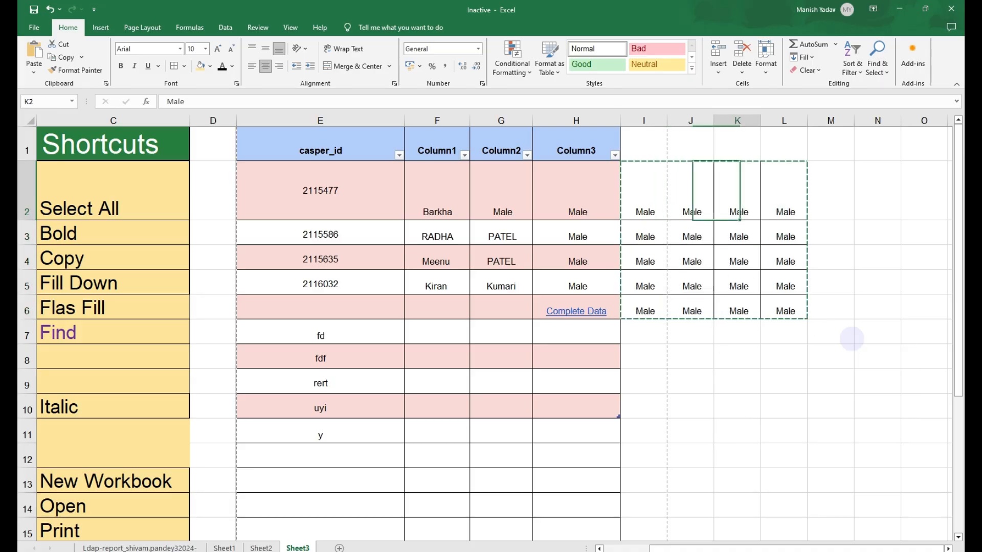
pyautogui.press('Right')
pyautogui.press('Right')
pyautogui.press('Right')
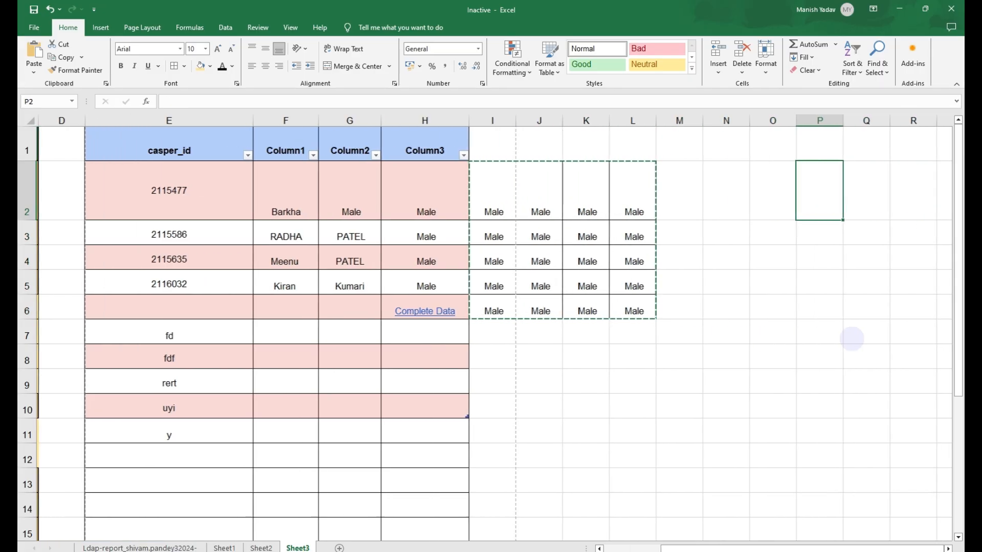
pyautogui.press('Left')
pyautogui.press('Left')
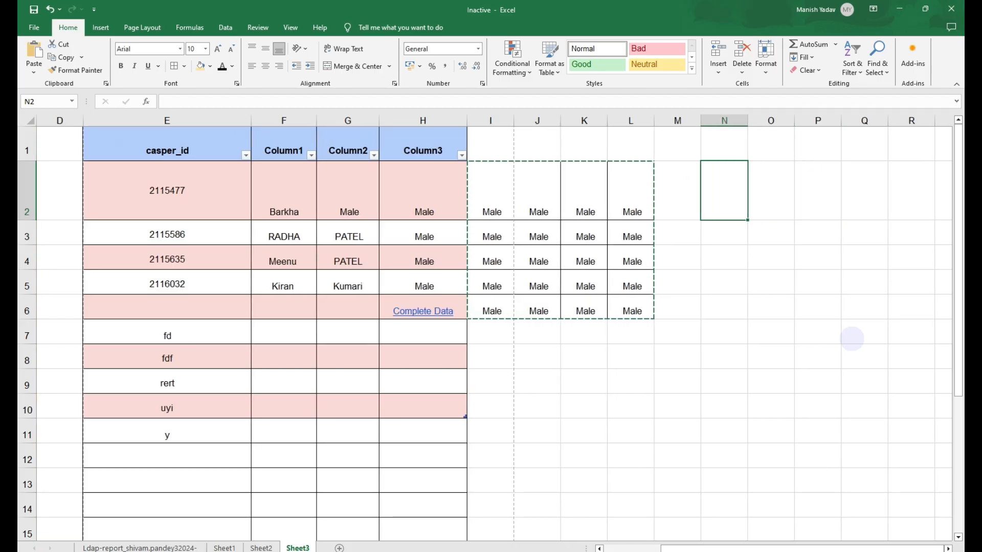
pyautogui.hotkey('ctrl', 'v')
# - Paste the copied Male block again starting at S2
pyautogui.press('Right')
pyautogui.press('Right')
pyautogui.press('Right')
pyautogui.press('Right')
pyautogui.press('Right')
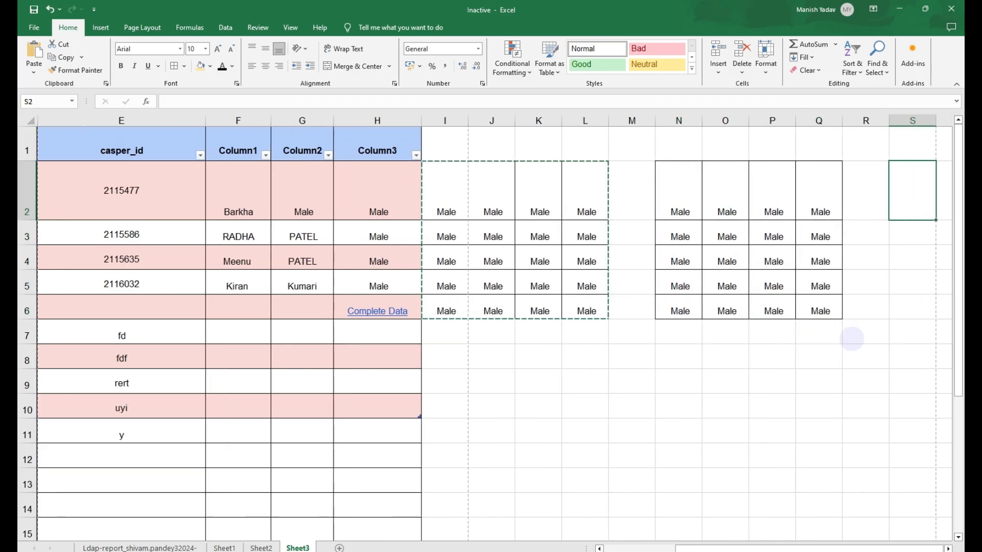
pyautogui.hotkey('ctrl', 'v')
# - Paste the copied Male block starting at K9
pyautogui.press('Down')
pyautogui.press('Down')
pyautogui.press('Left')
pyautogui.press('Left')
pyautogui.press('Left')
pyautogui.press('Left')
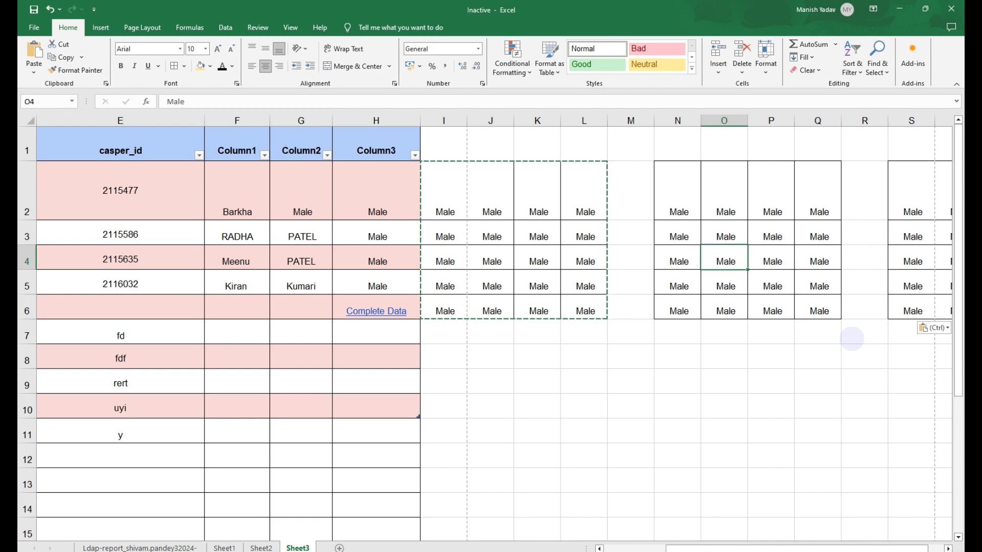
pyautogui.click(527, 382)
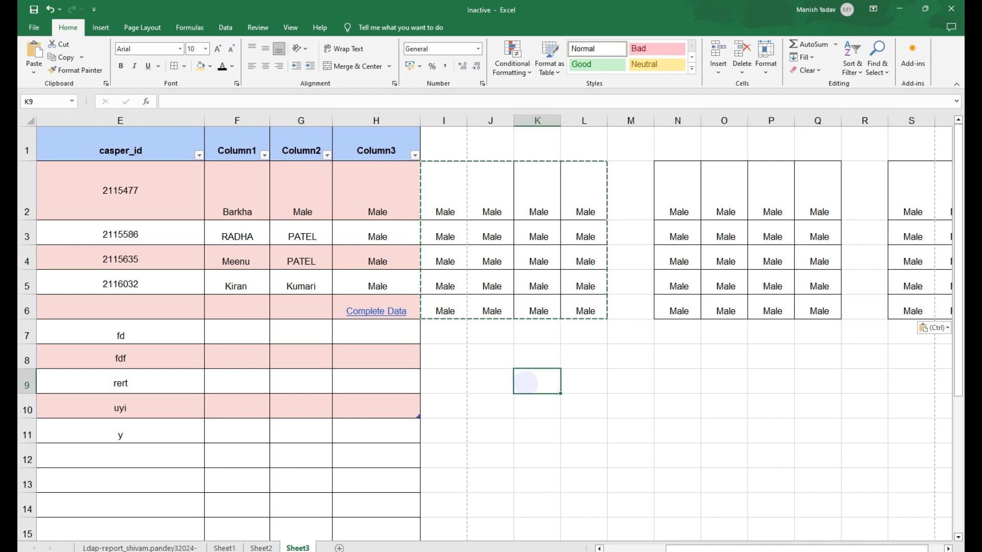
pyautogui.hotkey('ctrl', 'v')
# - Paste the copied Male block at P9 and again at K16
pyautogui.click(780, 383)
pyautogui.hotkey('ctrl', 'v')
pyautogui.scroll(-1, 665, 429)
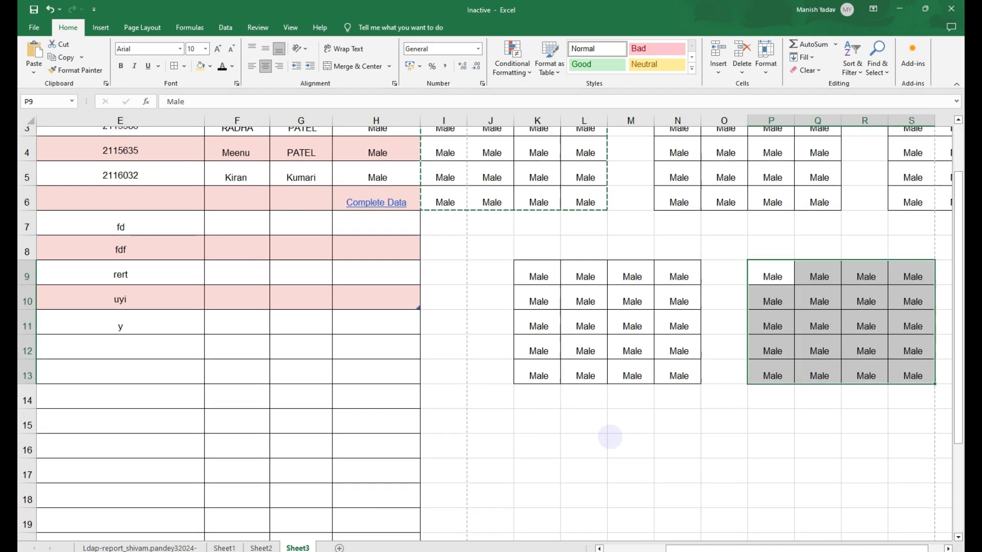
pyautogui.click(537, 437)
pyautogui.hotkey('ctrl', 'v')
# - Select the CTRL + V Paste row in the shortcut list and fill it yellow
pyautogui.scroll(1, 531, 399)
pyautogui.click(214, 327)
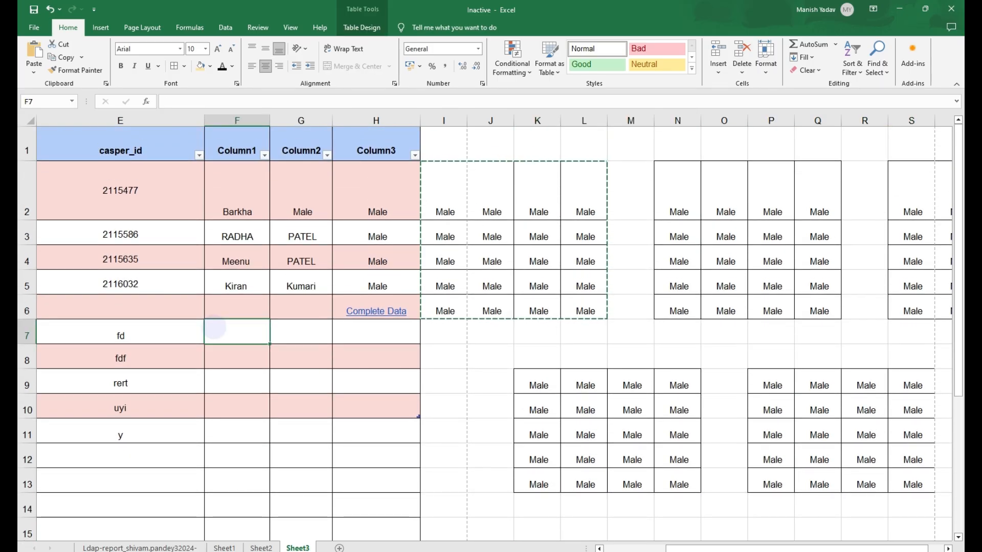
pyautogui.press('Left')
pyautogui.press('Left')
pyautogui.press('Left')
pyautogui.press('Left')
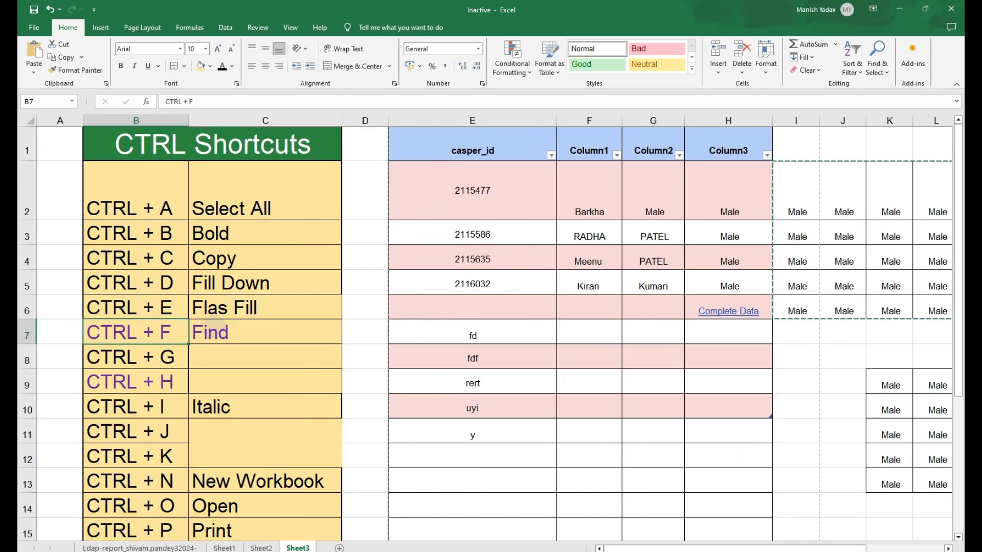
pyautogui.hotkey('ctrl', 'Down')
pyautogui.press('Up')
pyautogui.press('Up')
pyautogui.press('Up')
pyautogui.hotkey('shift', 'Right')
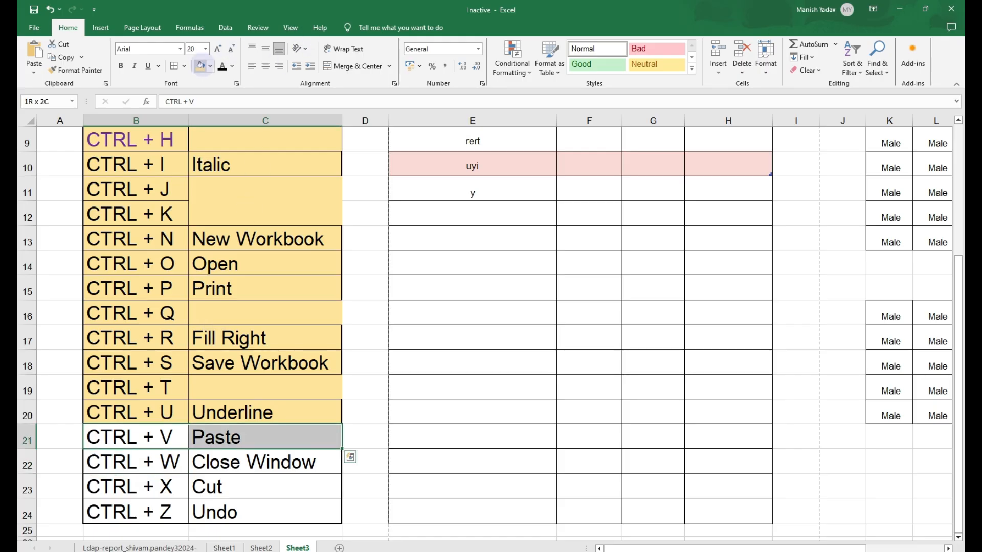
pyautogui.click(200, 65)
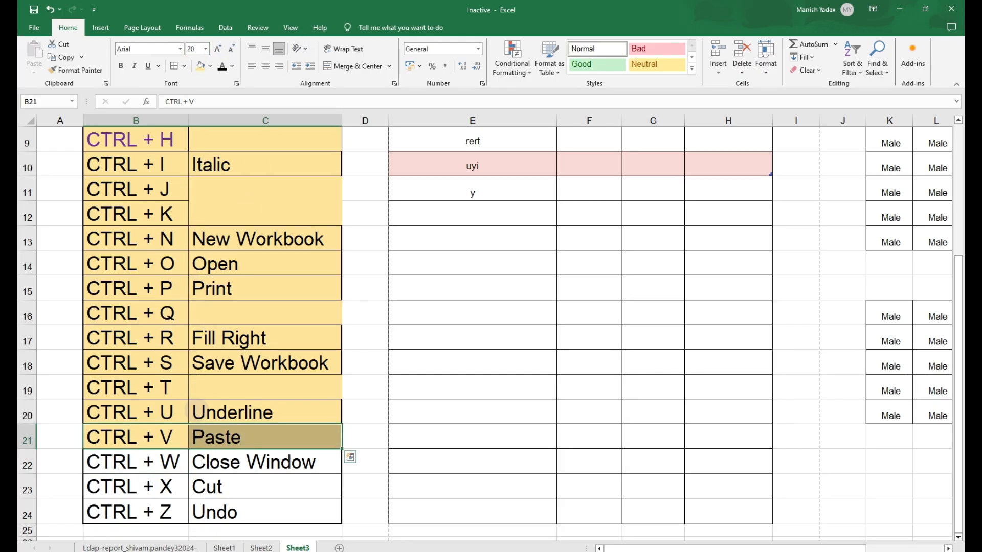
# - Highlight the CTRL + W Close Window row with yellow fill
pyautogui.moveTo(138, 463); pyautogui.dragTo(218, 462)
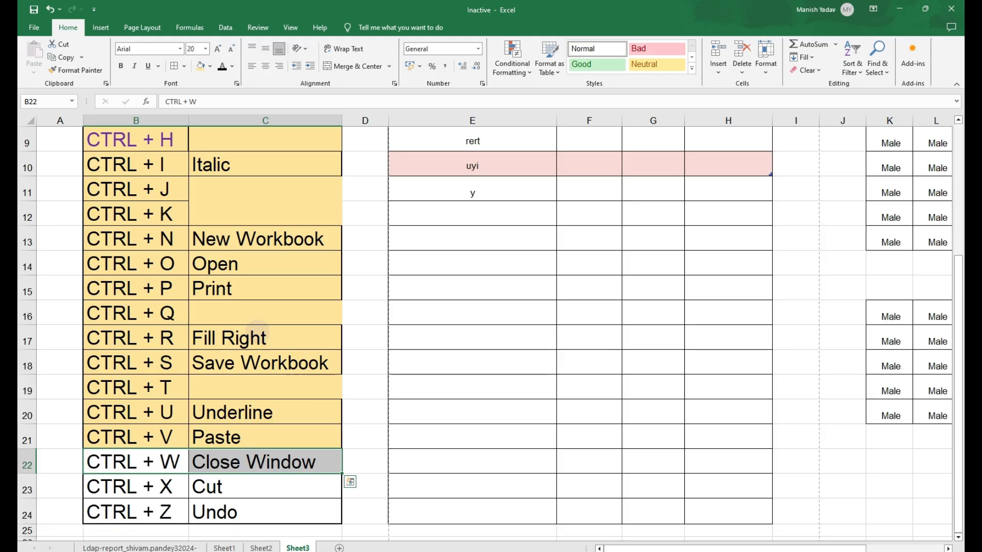
pyautogui.click(200, 66)
pyautogui.click(560, 304)
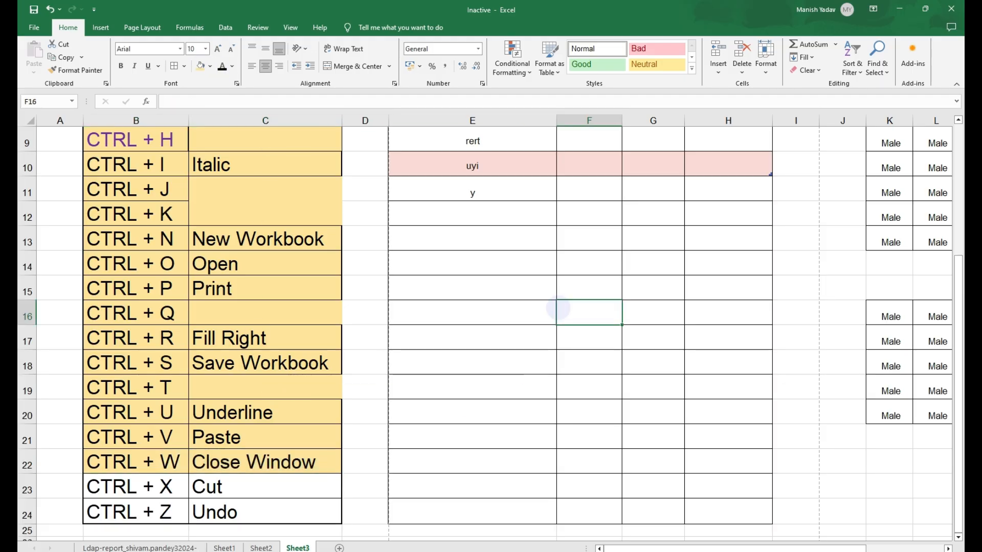
# - Switch to the browser and close its open tab with Ctrl+W
pyautogui.hotkey('alt', 'Tab')
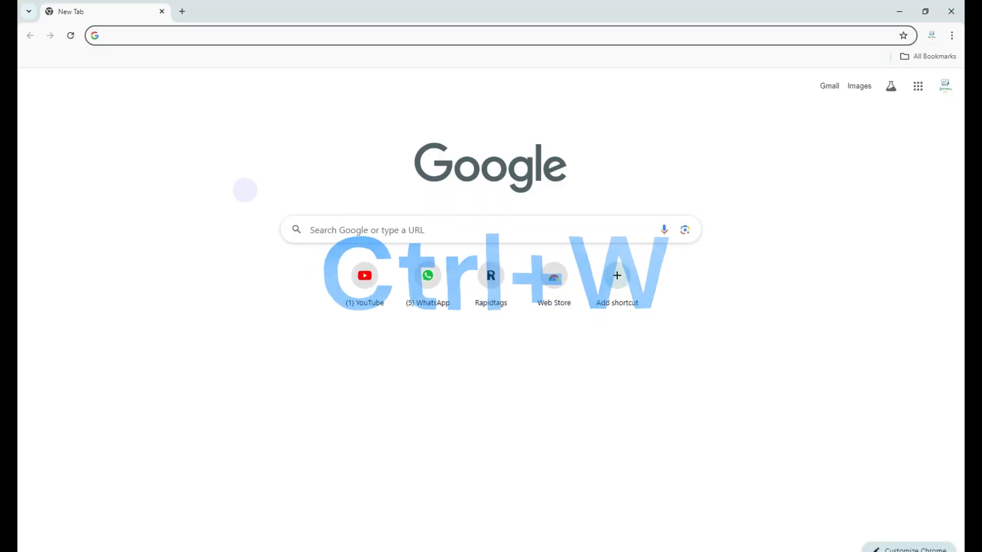
pyautogui.hotkey('ctrl', 'w')
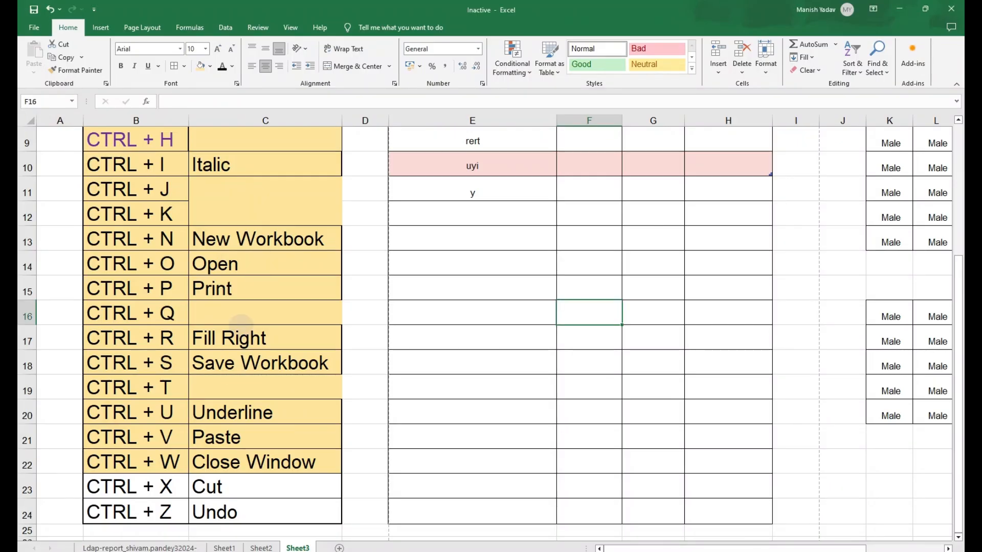
# - Highlight the CTRL + X Cut row with yellow fill
pyautogui.moveTo(145, 485); pyautogui.dragTo(225, 483)
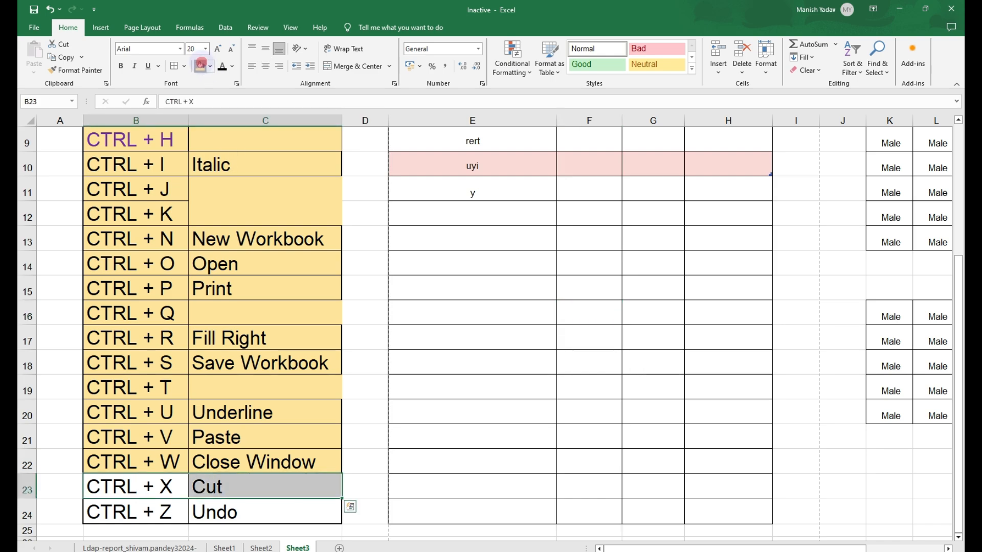
pyautogui.click(200, 65)
# - Copy the data table E1:H11 and paste it into a newly added sheet at A1
pyautogui.scroll(3, 512, 225)
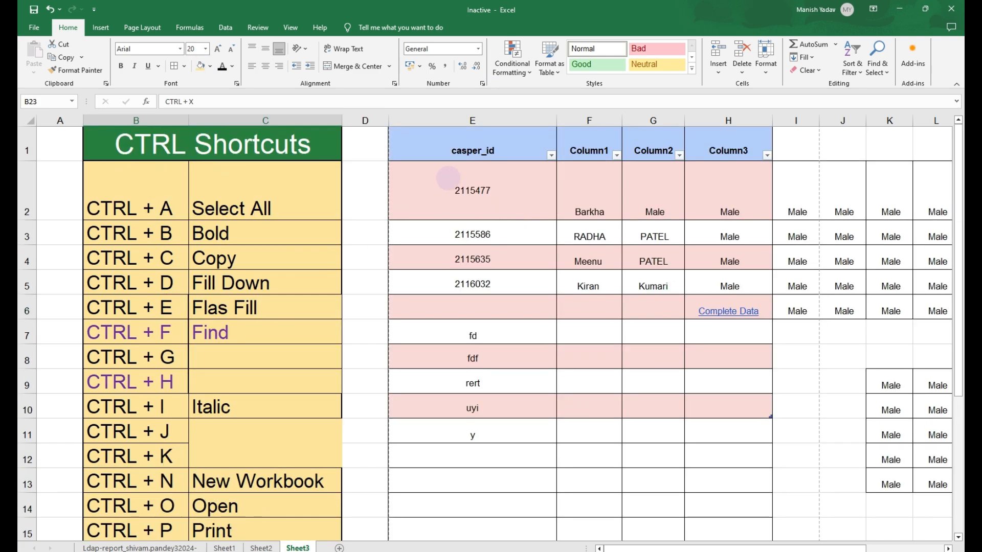
pyautogui.moveTo(457, 143); pyautogui.dragTo(713, 424)
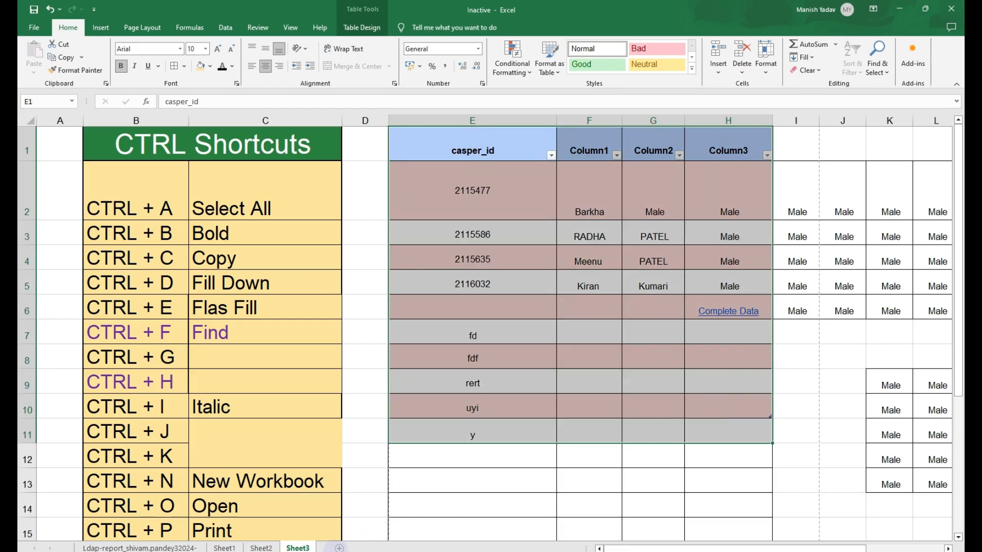
pyautogui.click(339, 547)
pyautogui.click(297, 547)
pyautogui.hotkey('ctrl', 'c')
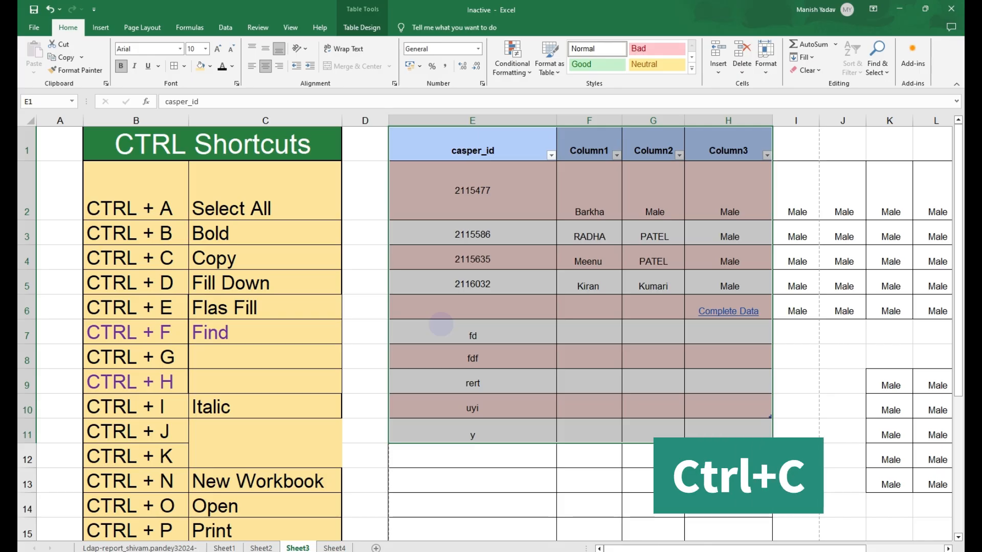
pyautogui.click(334, 548)
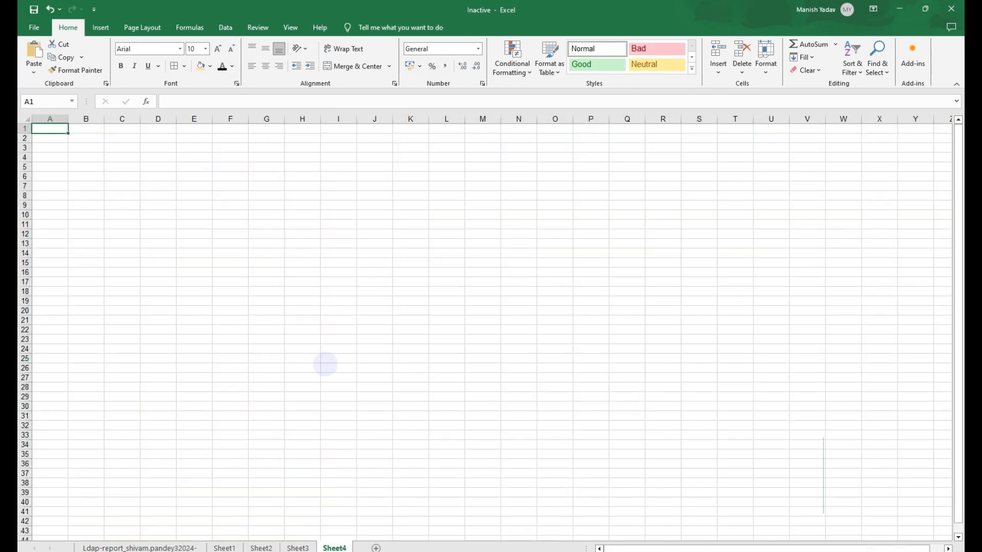
pyautogui.hotkey('ctrl', 'v')
pyautogui.scroll(9, 294, 314)
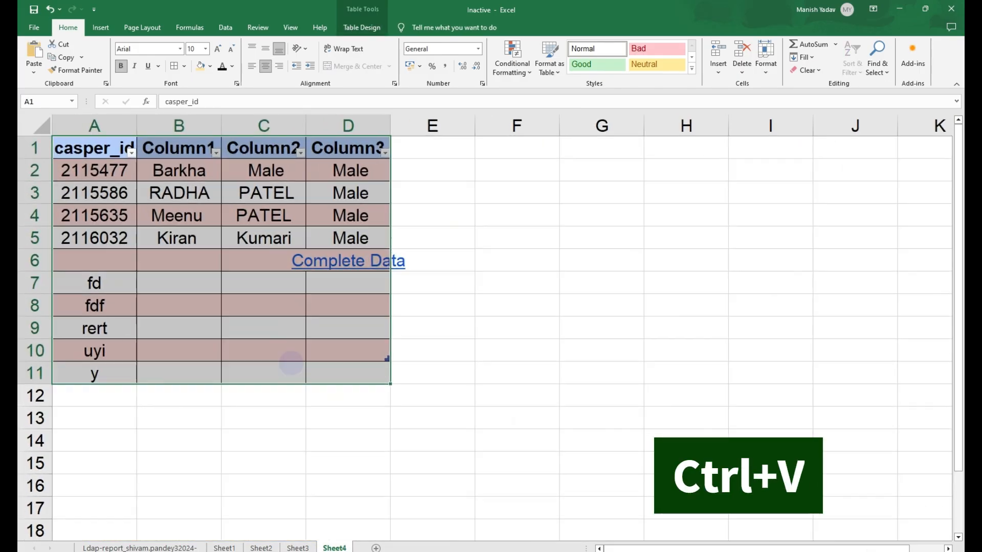
# - Cut the data table from Sheet3 and paste it at E1 on Sheet4
pyautogui.click(273, 421)
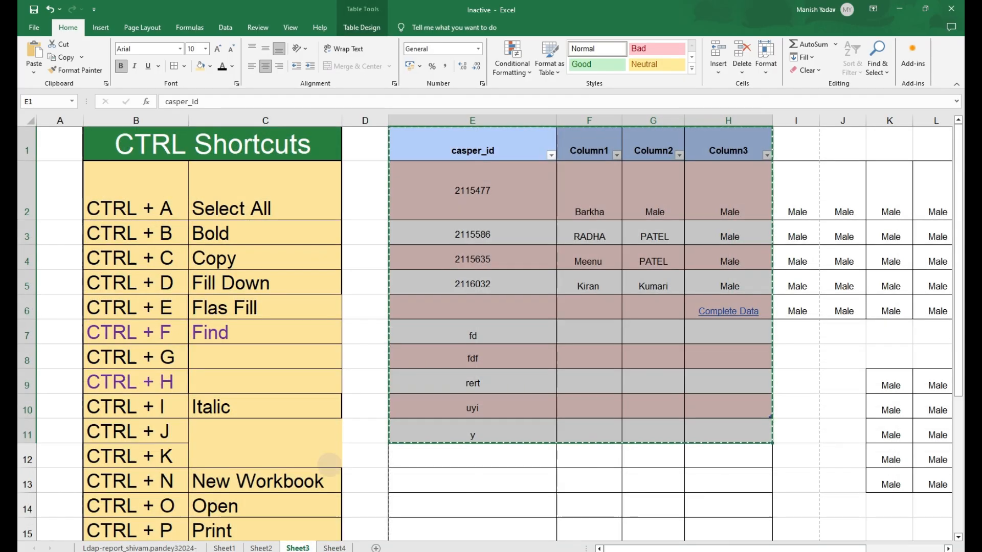
pyautogui.click(297, 547)
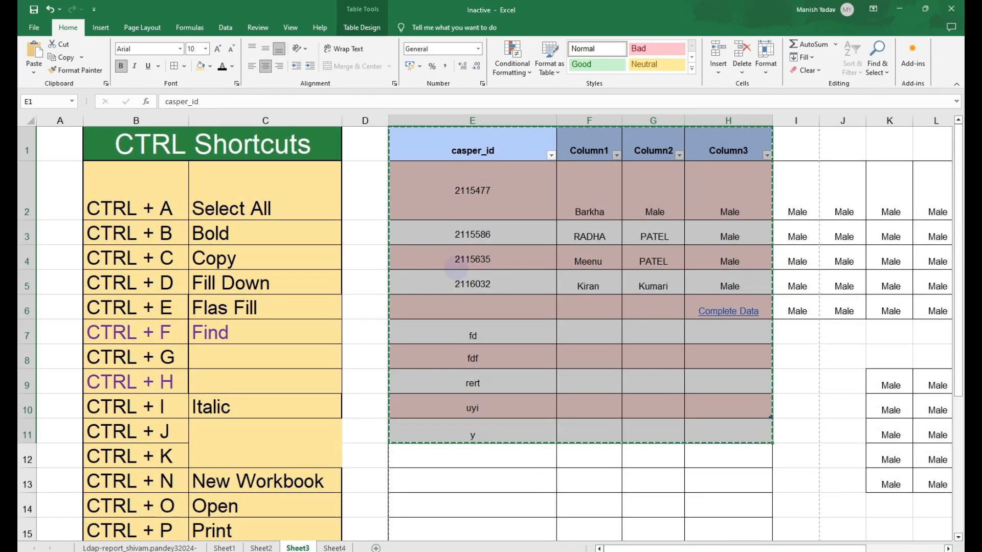
pyautogui.hotkey('ctrl', 'x')
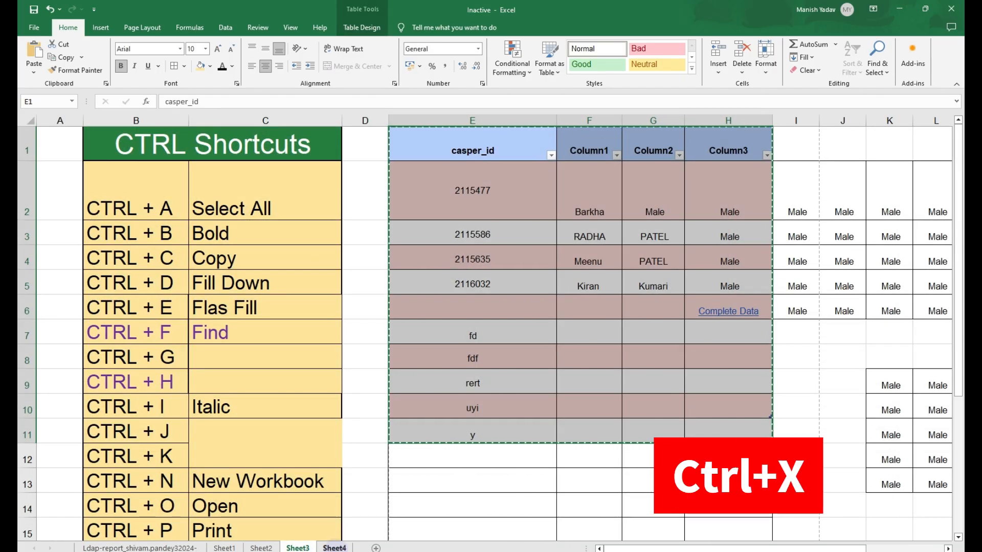
pyautogui.click(334, 548)
pyautogui.click(423, 153)
pyautogui.hotkey('ctrl', 'v')
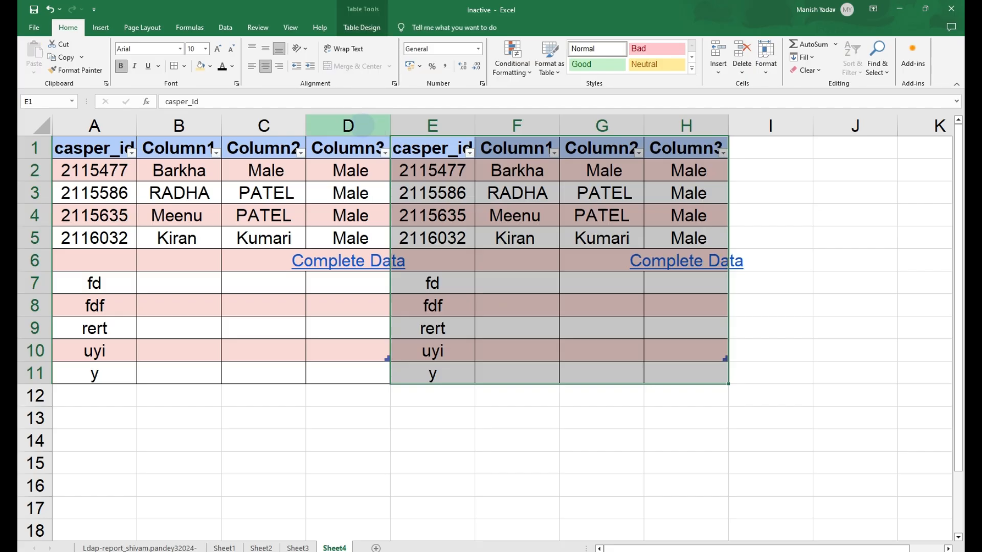
# - Delete columns A to D on Sheet4
pyautogui.moveTo(362, 126); pyautogui.dragTo(111, 119)
pyautogui.hotkey('ctrl', '-')
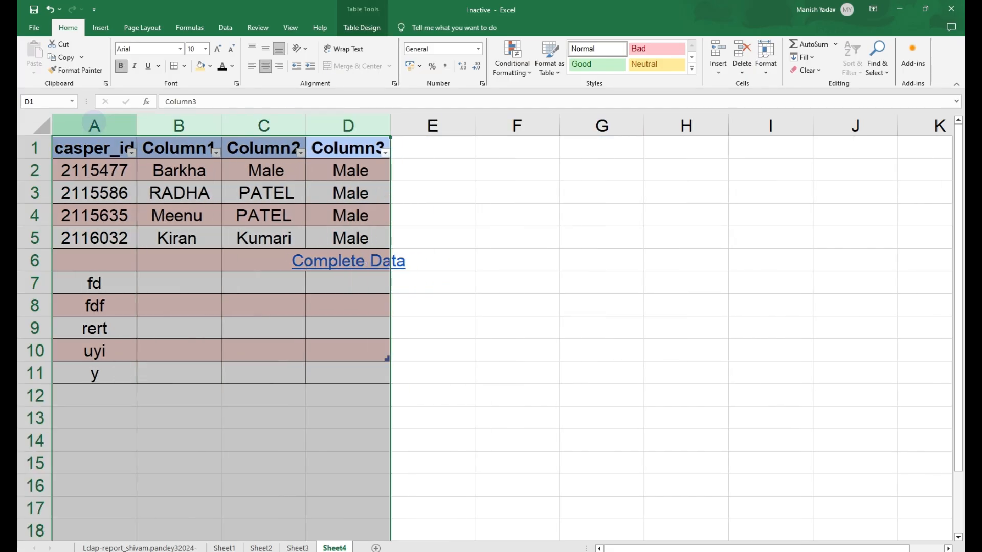
# - Back on Sheet3, move the CTRL + Z Undo row down one row to free row 24
pyautogui.hotkey('ctrl', 'pageup')
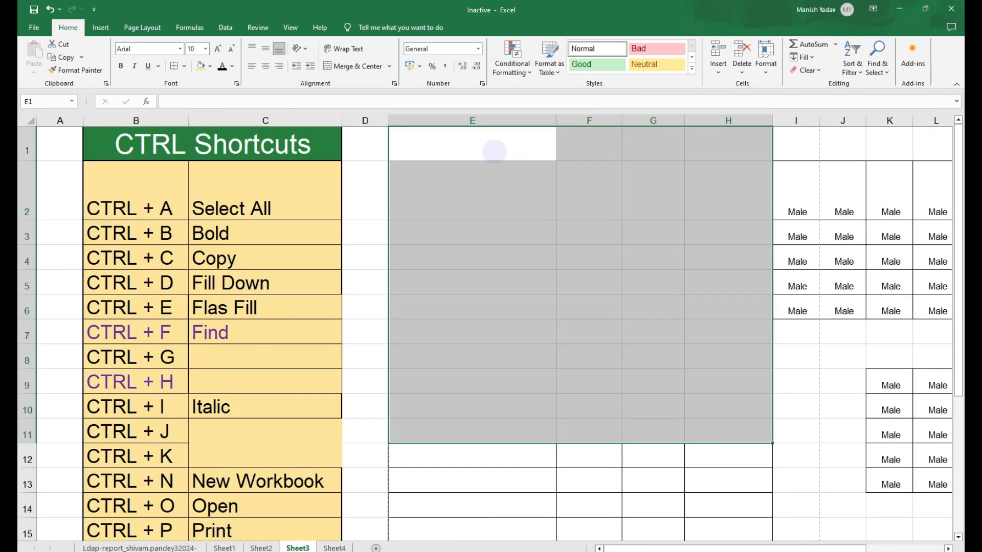
pyautogui.moveTo(491, 149); pyautogui.dragTo(740, 413)
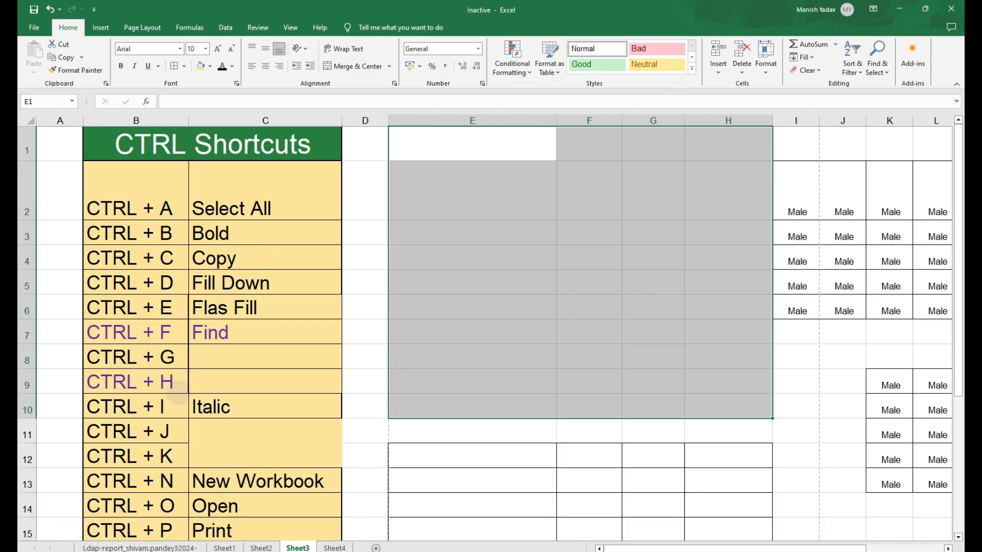
pyautogui.click(179, 397)
pyautogui.hotkey('ctrl', 'Down')
pyautogui.press('Down')
pyautogui.press('Down')
pyautogui.press('Up')
pyautogui.press('Up')
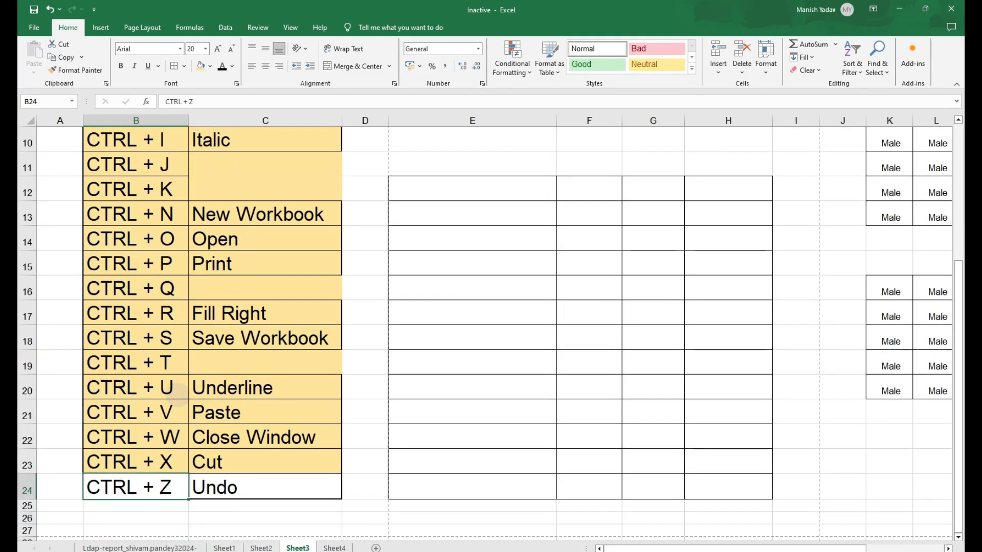
pyautogui.hotkey('shift', 'Right')
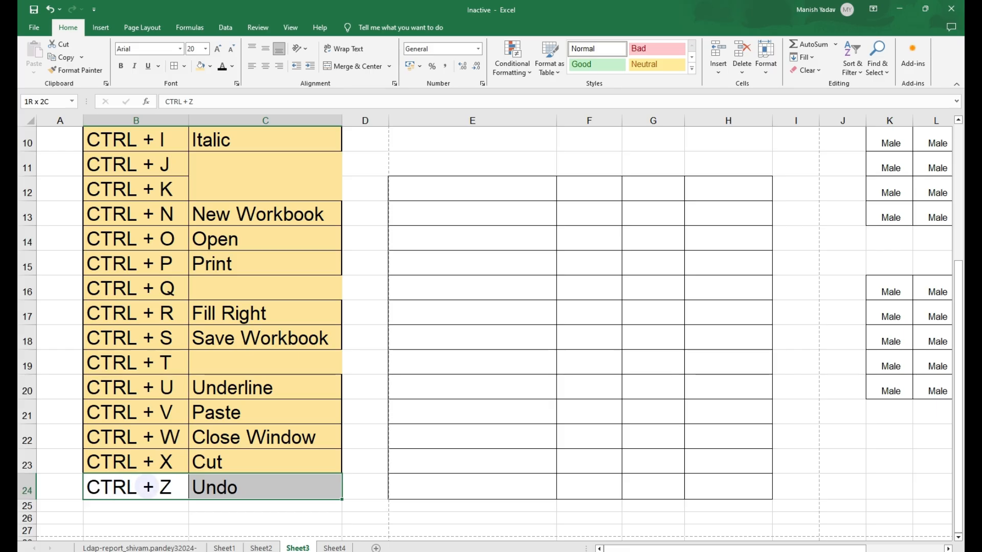
pyautogui.press('Down')
pyautogui.press('Up')
pyautogui.hotkey('shift', 'Right')
pyautogui.hotkey('shift', 'Down')
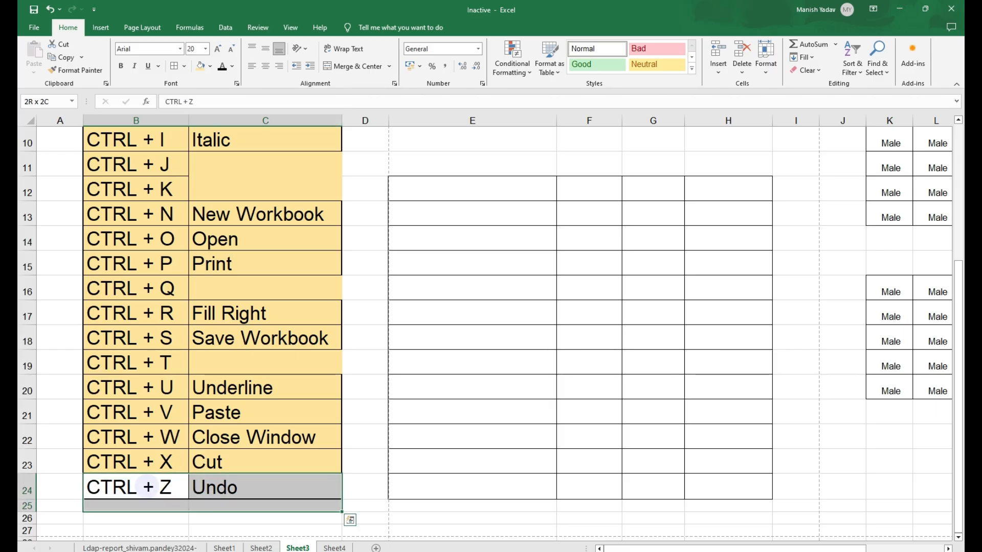
pyautogui.hotkey('ctrl', 'x')
pyautogui.press('Down')
pyautogui.hotkey('ctrl', 'v')
# - Fill B23 down into B24 and edit that cell to read CTRL + Y
pyautogui.press('Up')
pyautogui.press('Up')
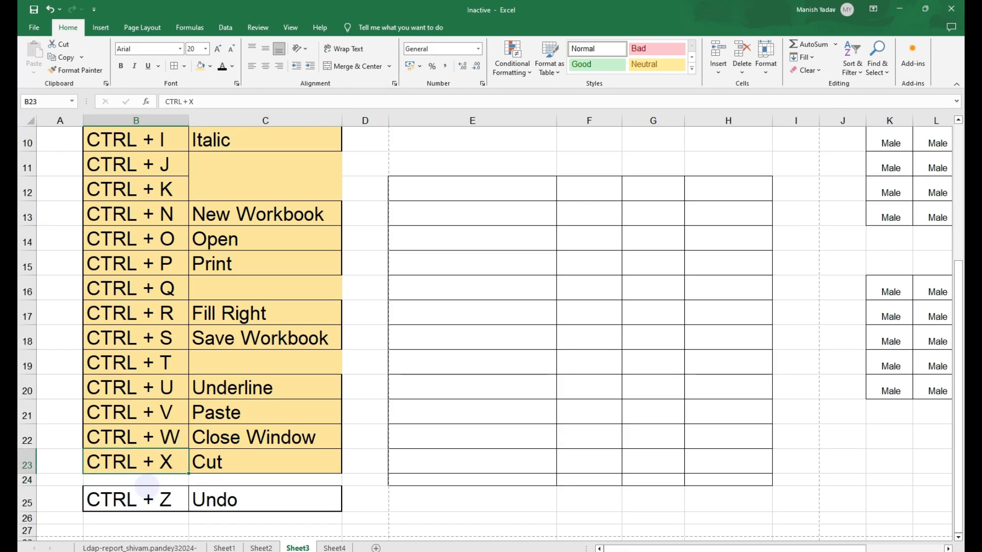
pyautogui.hotkey('shift', 'Down')
pyautogui.hotkey('ctrl', 'd')
pyautogui.press('Down')
pyautogui.press('F2')
pyautogui.press('BackSpace')
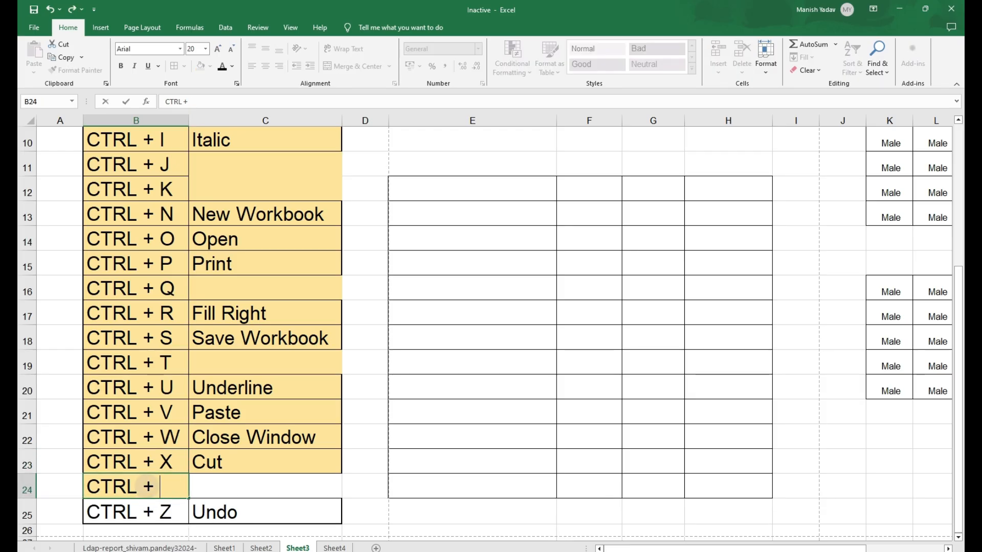
pyautogui.press('Return')
# - Switch to the Sheet4 worksheet
pyautogui.press('Up')
pyautogui.press('Right')
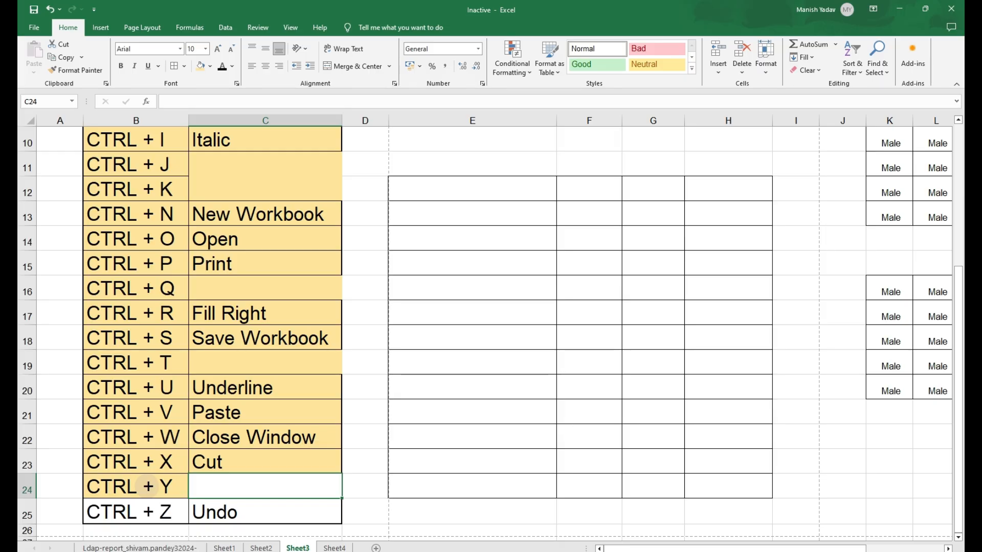
pyautogui.press('Down')
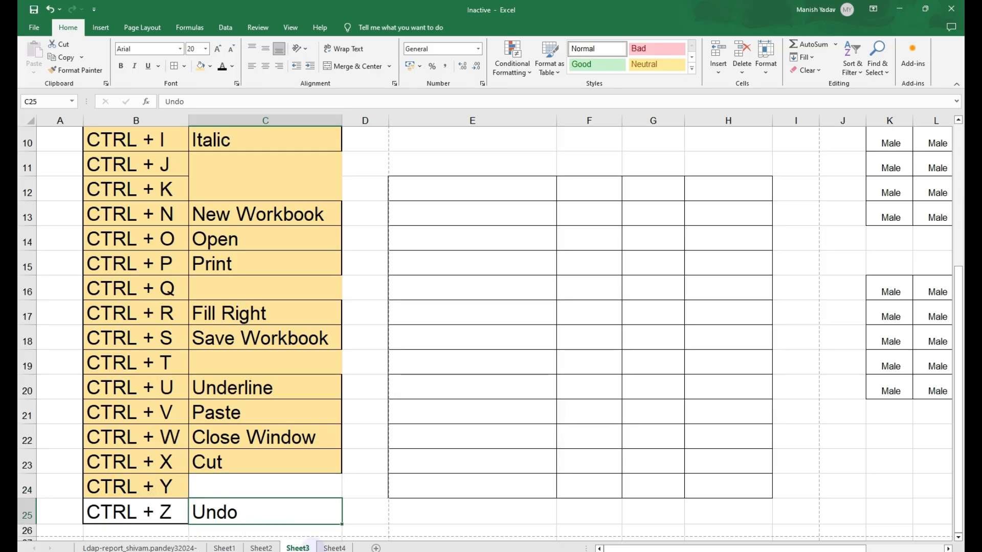
pyautogui.click(334, 548)
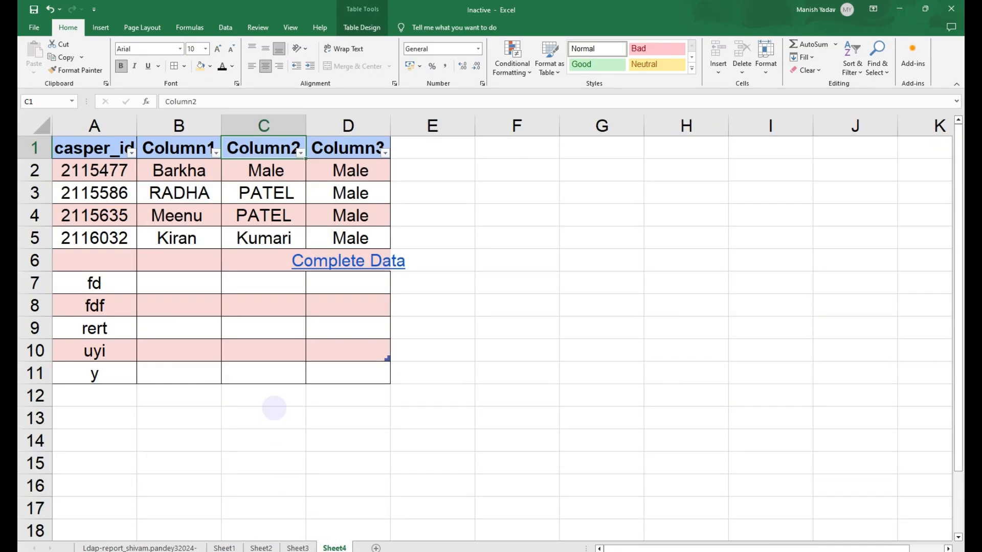
# - Undo the recent edits step by step on both Sheet3 and Sheet4 to demonstrate CTRL + Z
pyautogui.hotkey('ctrl', 'pageup')
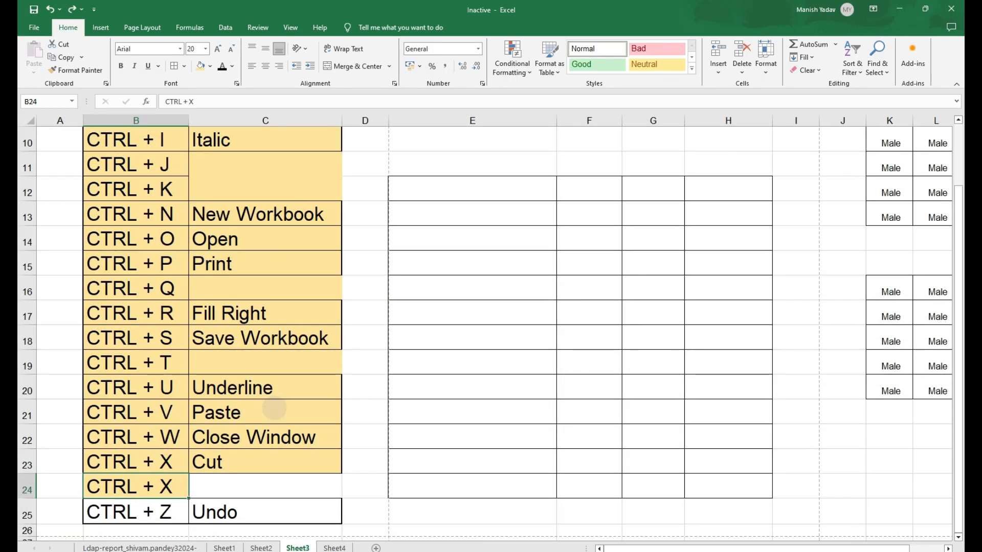
pyautogui.hotkey('ctrl', 'z')
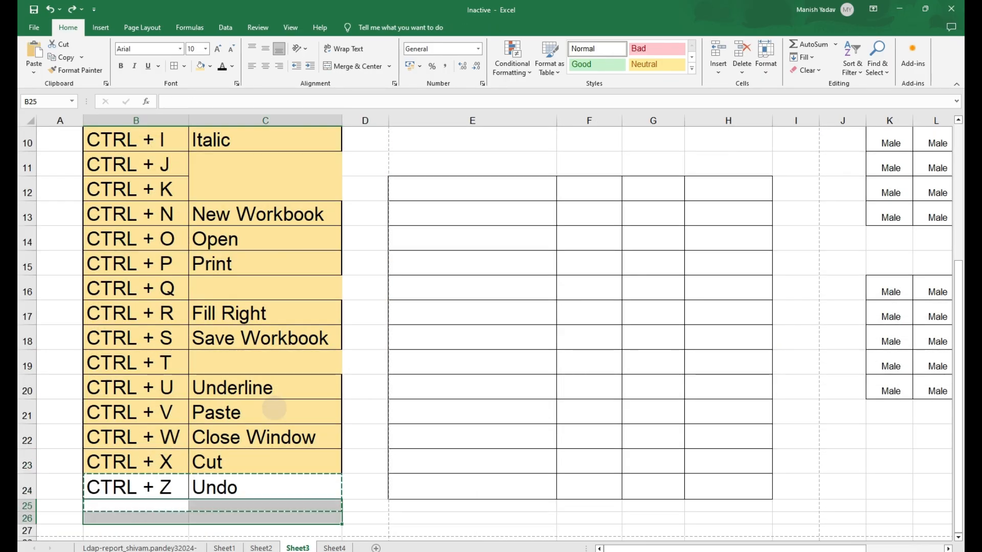
pyautogui.hotkey('ctrl', 'pagedown')
pyautogui.hotkey('ctrl', 'z')
pyautogui.hotkey('ctrl', 'z')
pyautogui.scroll(-3, 274, 408)
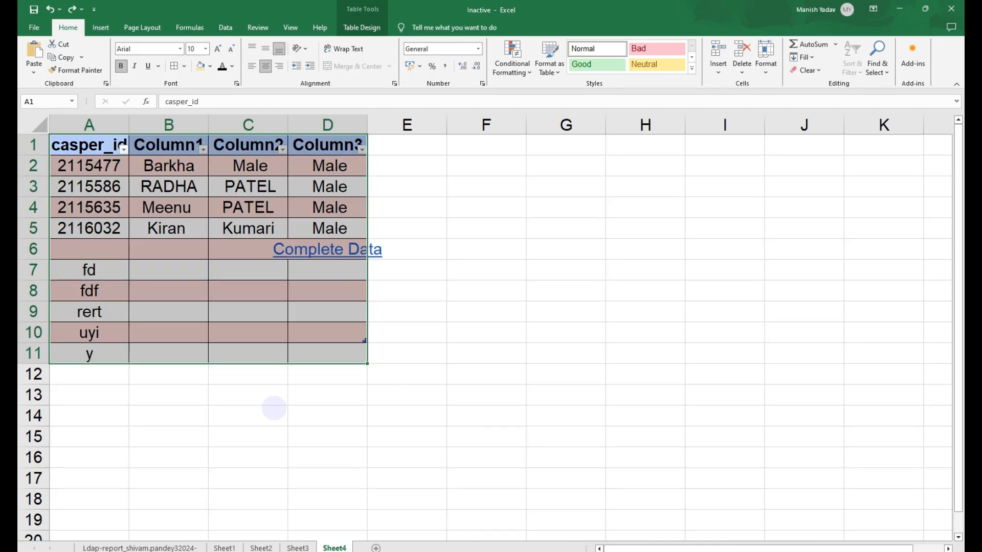
pyautogui.scroll(-4, 274, 408)
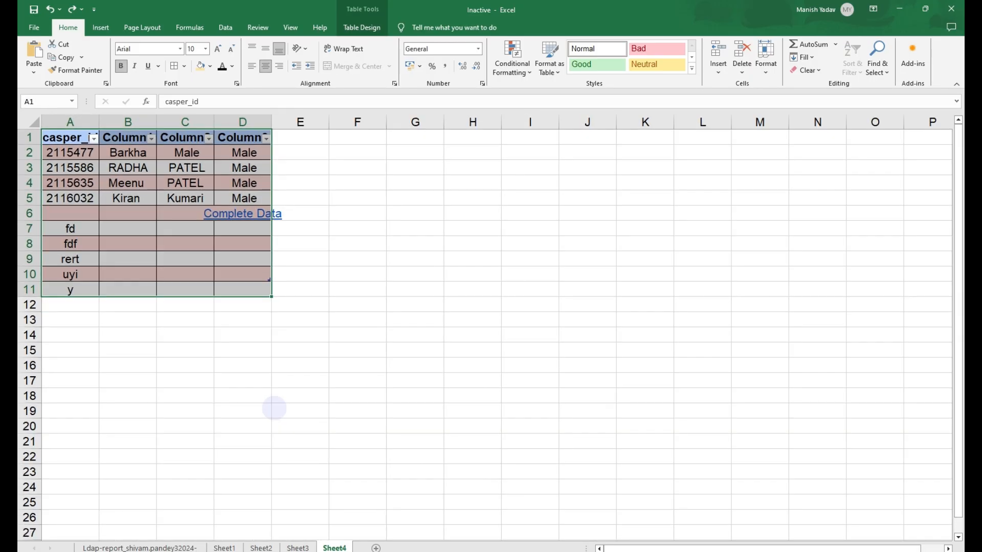
pyautogui.scroll(-2, 274, 409)
pyautogui.hotkey('ctrl', 'z')
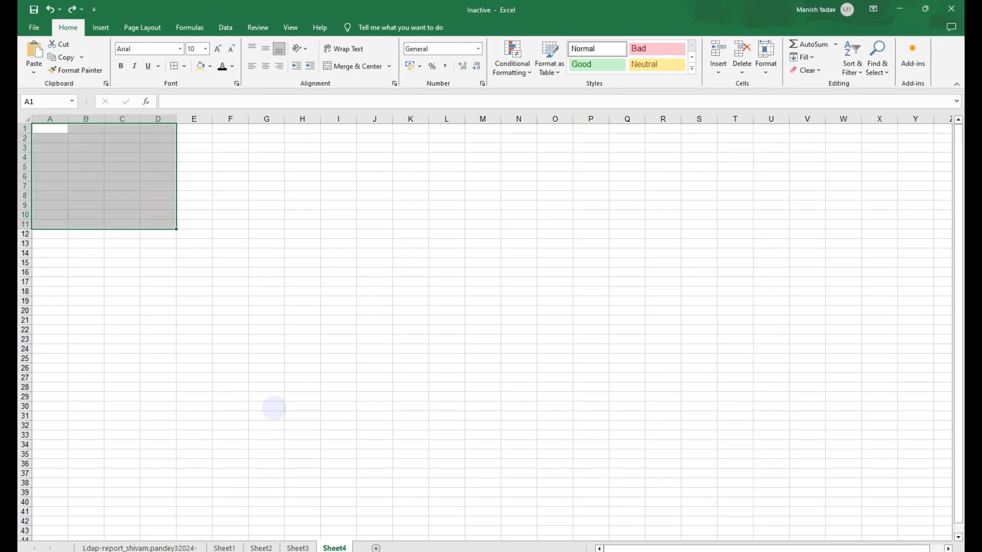
# - Redo all the undone edits on both sheets to demonstrate CTRL + Y
pyautogui.hotkey('ctrl', 'y')
pyautogui.scroll(6, 274, 408)
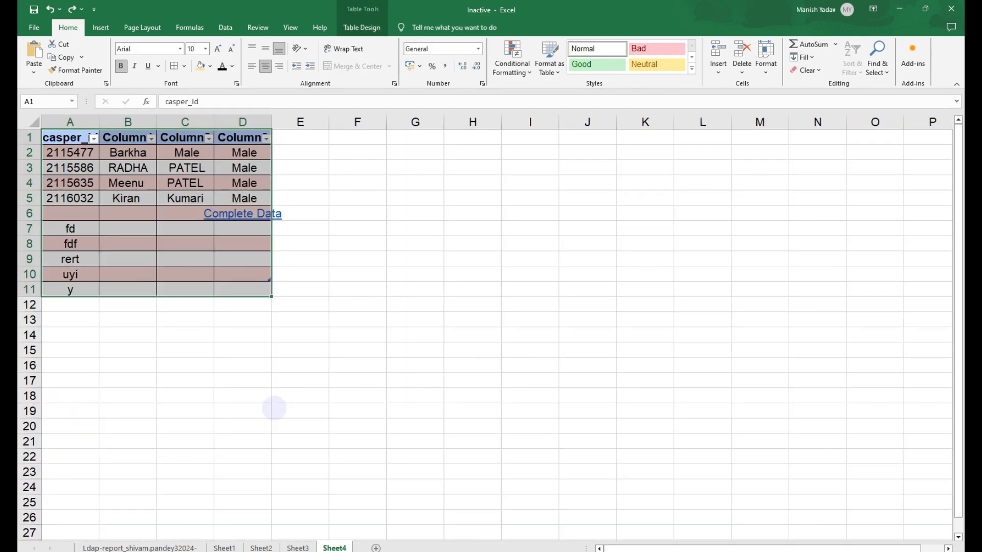
pyautogui.hotkey('ctrl', 'y')
pyautogui.hotkey('ctrl', 'y')
pyautogui.hotkey('ctrl', 'y')
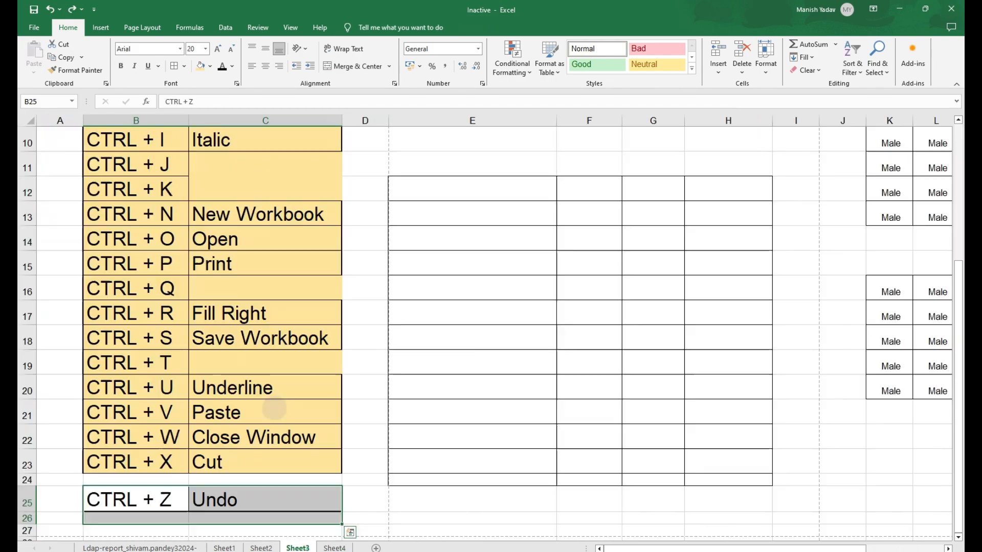
pyautogui.hotkey('ctrl', 'y')
pyautogui.hotkey('ctrl', 'y')
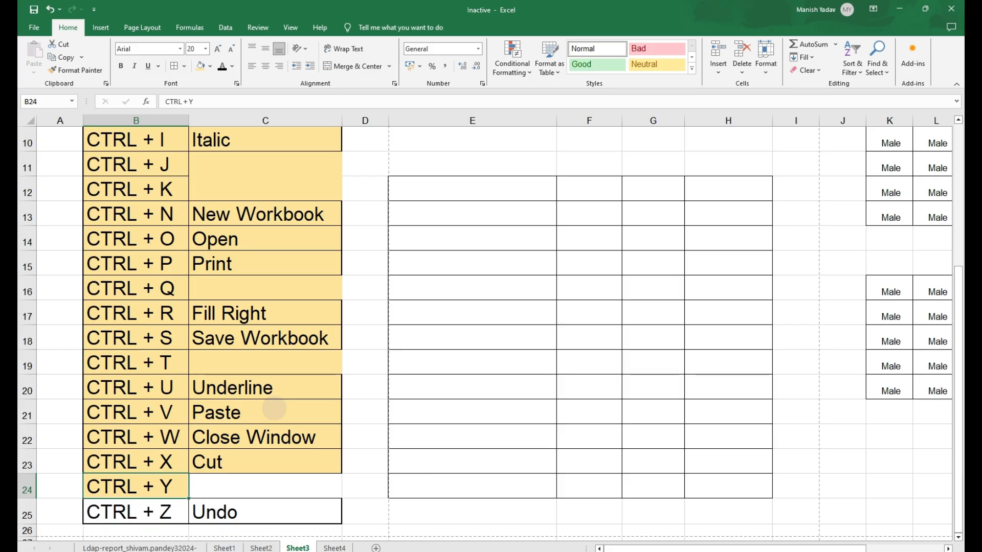
# - Fill the Formatting Shortcuts cell E12 with a light red colour
pyautogui.press('Down')
pyautogui.hotkey('shift', 'Right')
pyautogui.hotkey('shift', 'Right')
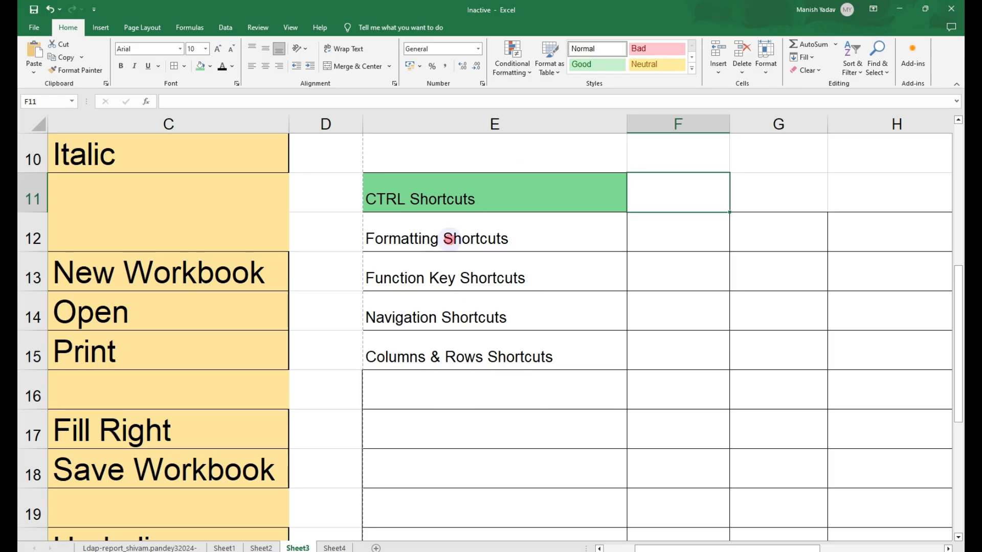
pyautogui.click(449, 239)
pyautogui.click(210, 66)
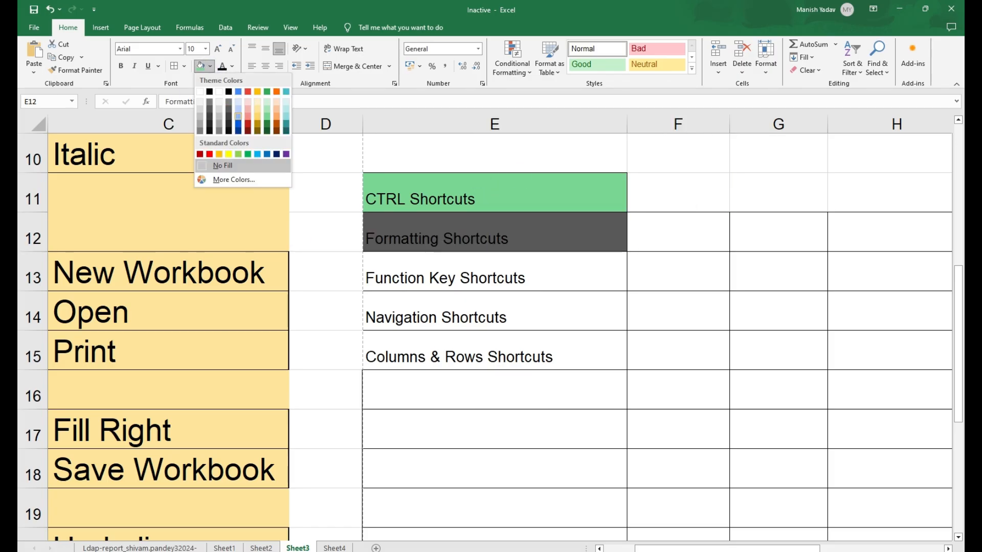
pyautogui.click(247, 116)
# - Fill the Function Key Shortcuts cell E13 with a dark gold colour
pyautogui.click(386, 267)
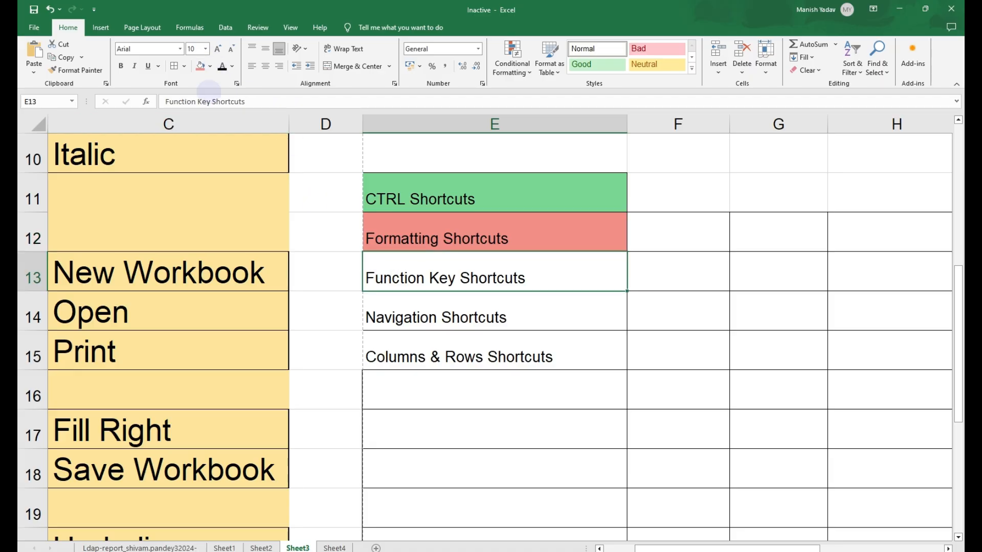
pyautogui.click(210, 66)
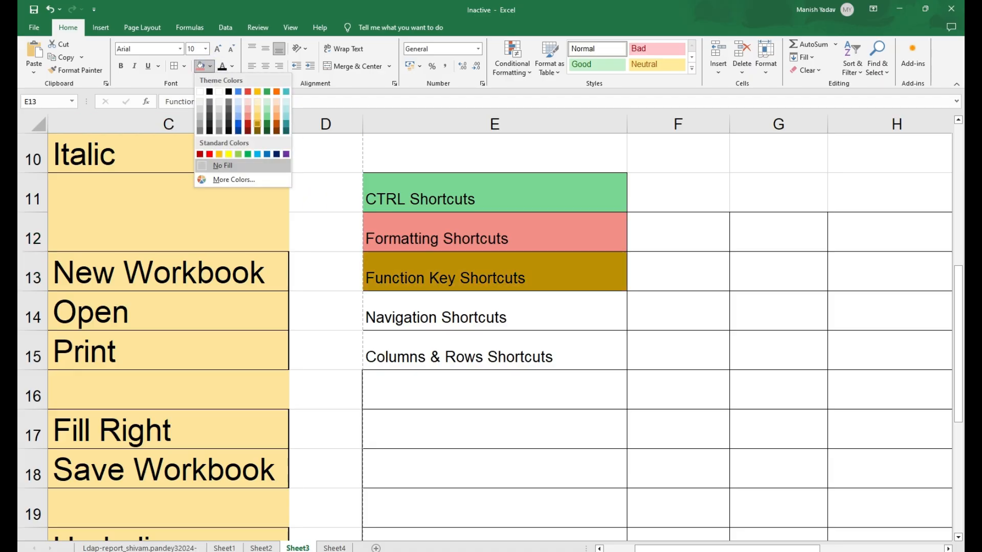
pyautogui.click(257, 124)
# - Fill the Navigation Shortcuts cell E14 with a teal colour
pyautogui.click(373, 312)
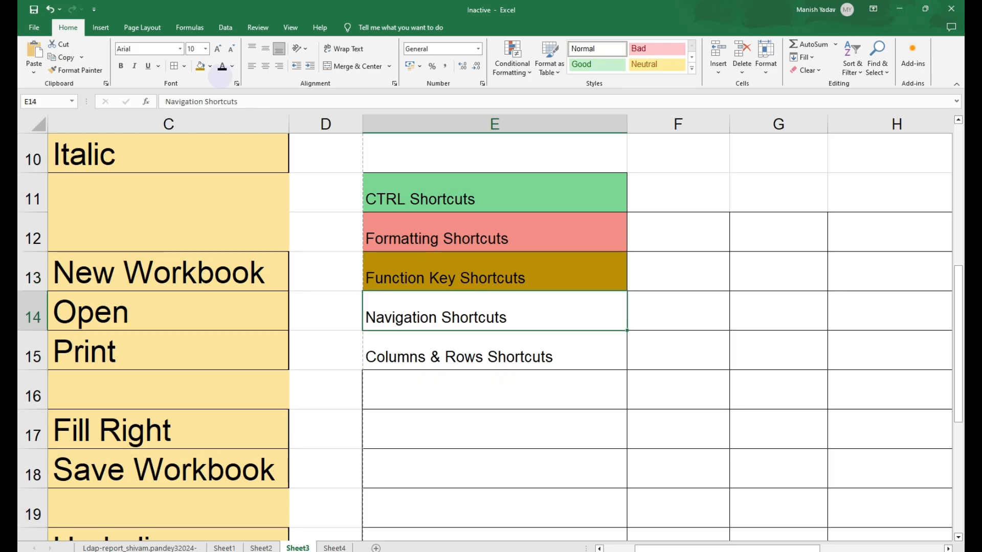
pyautogui.click(210, 66)
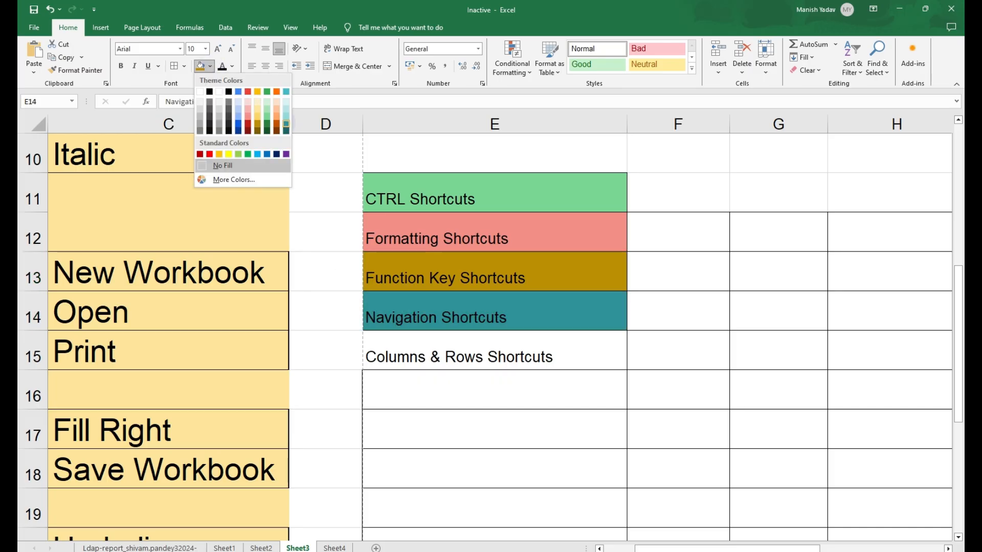
pyautogui.click(275, 124)
# - Fill the Columns & Rows Shortcuts cell E15 with a light gold colour
pyautogui.click(404, 364)
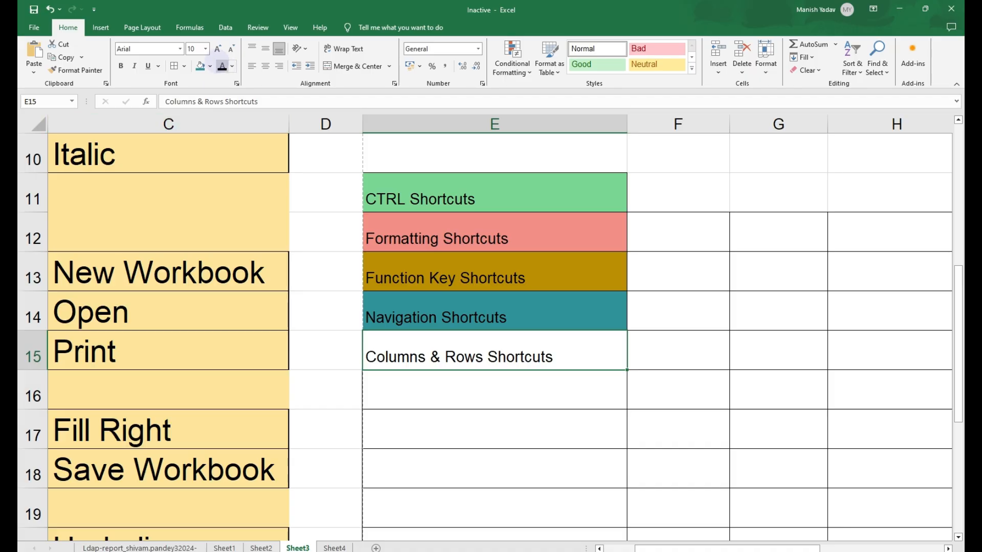
pyautogui.click(210, 66)
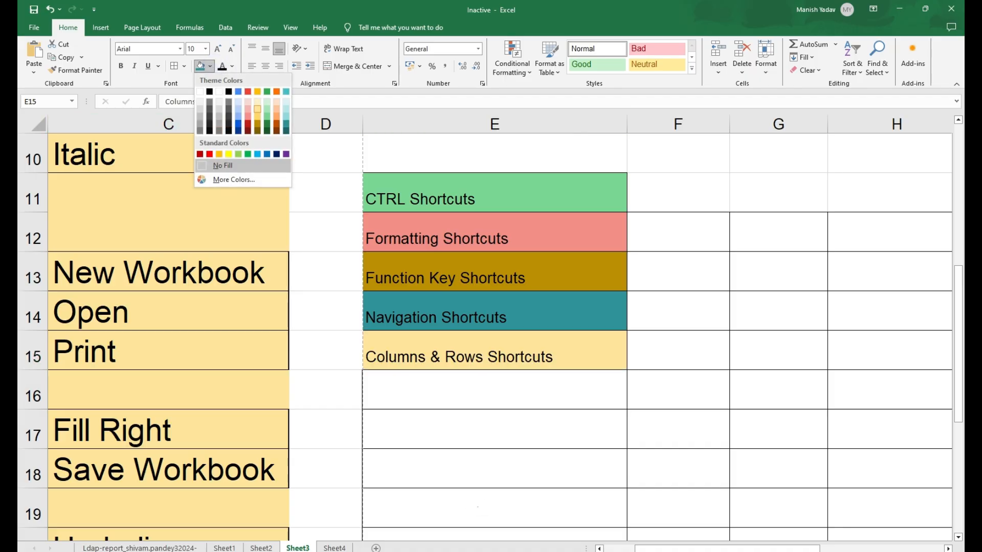